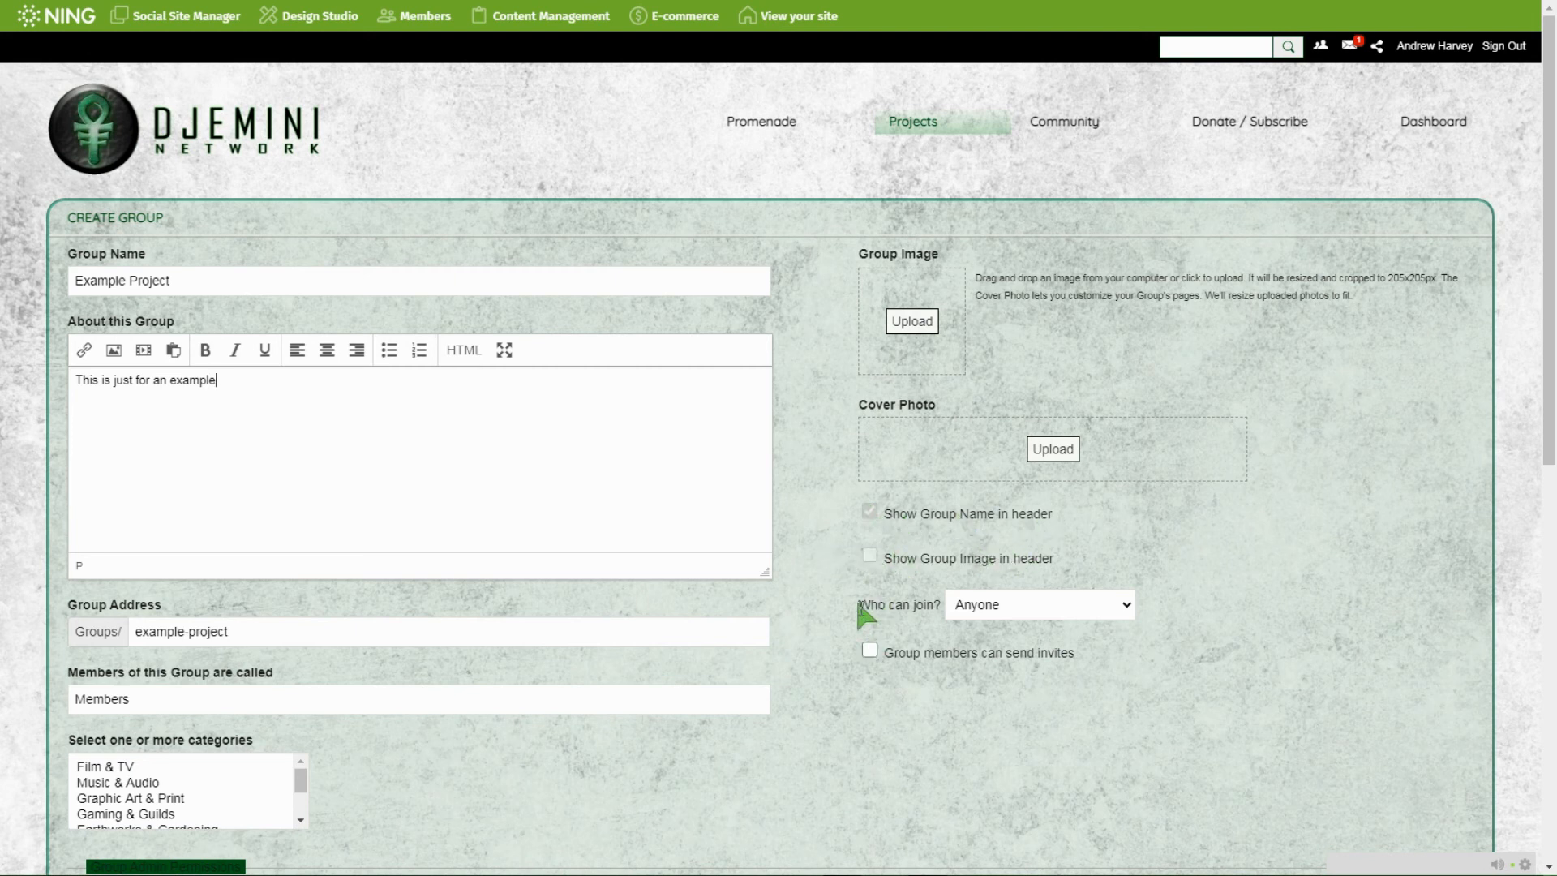
Restrict joining the group to only invited people and set the name for its members to Examples.
{"action": "left_click", "coordinate": [1125, 607]}
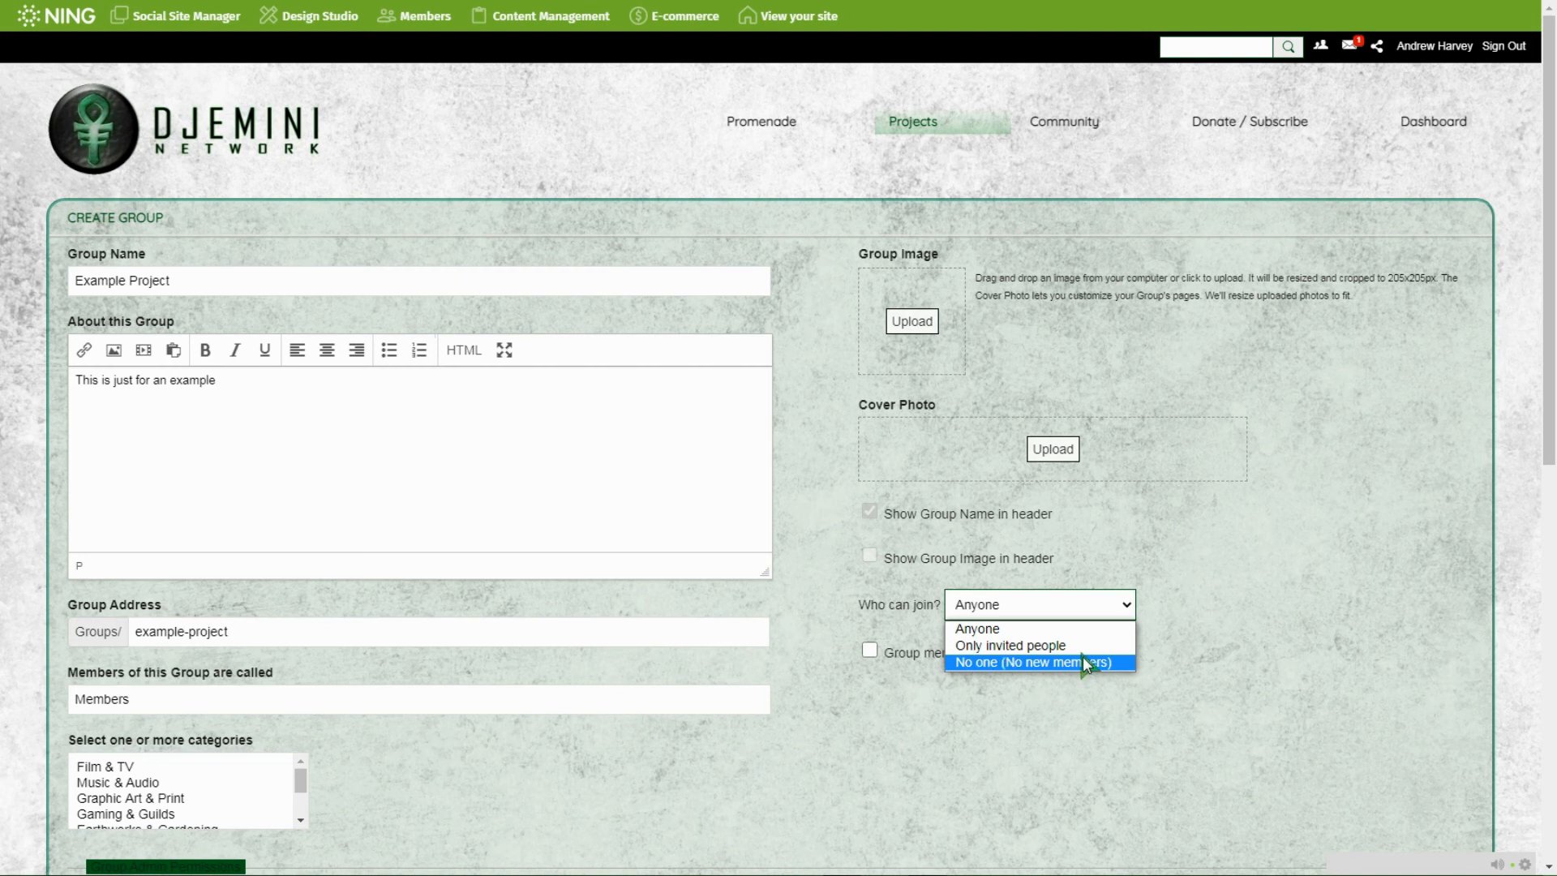
{"action": "left_click", "coordinate": [1226, 639]}
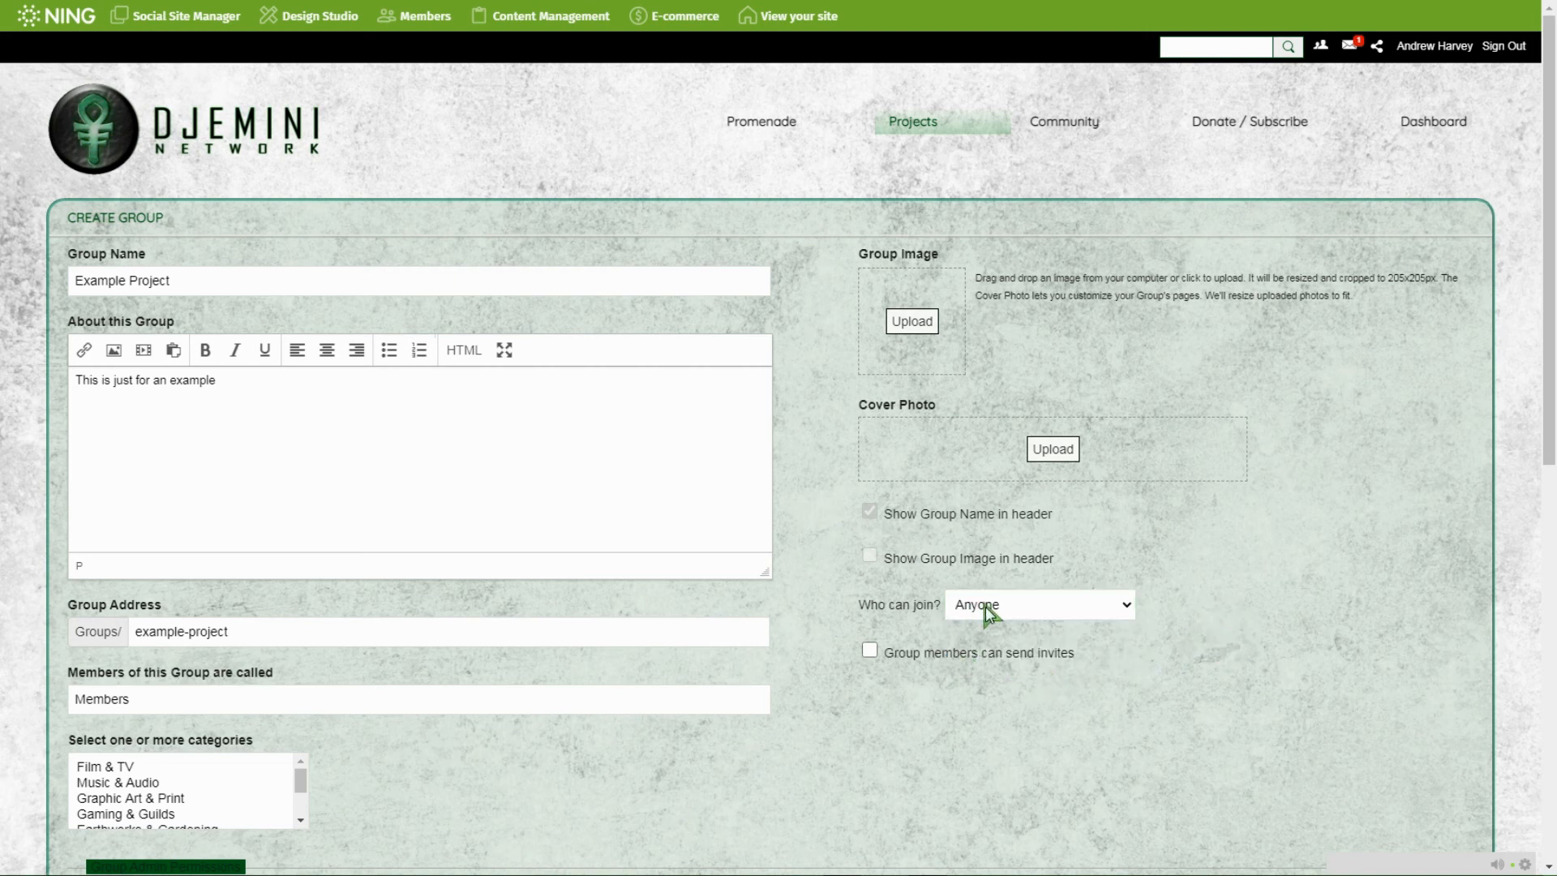
{"action": "left_click", "coordinate": [1123, 612]}
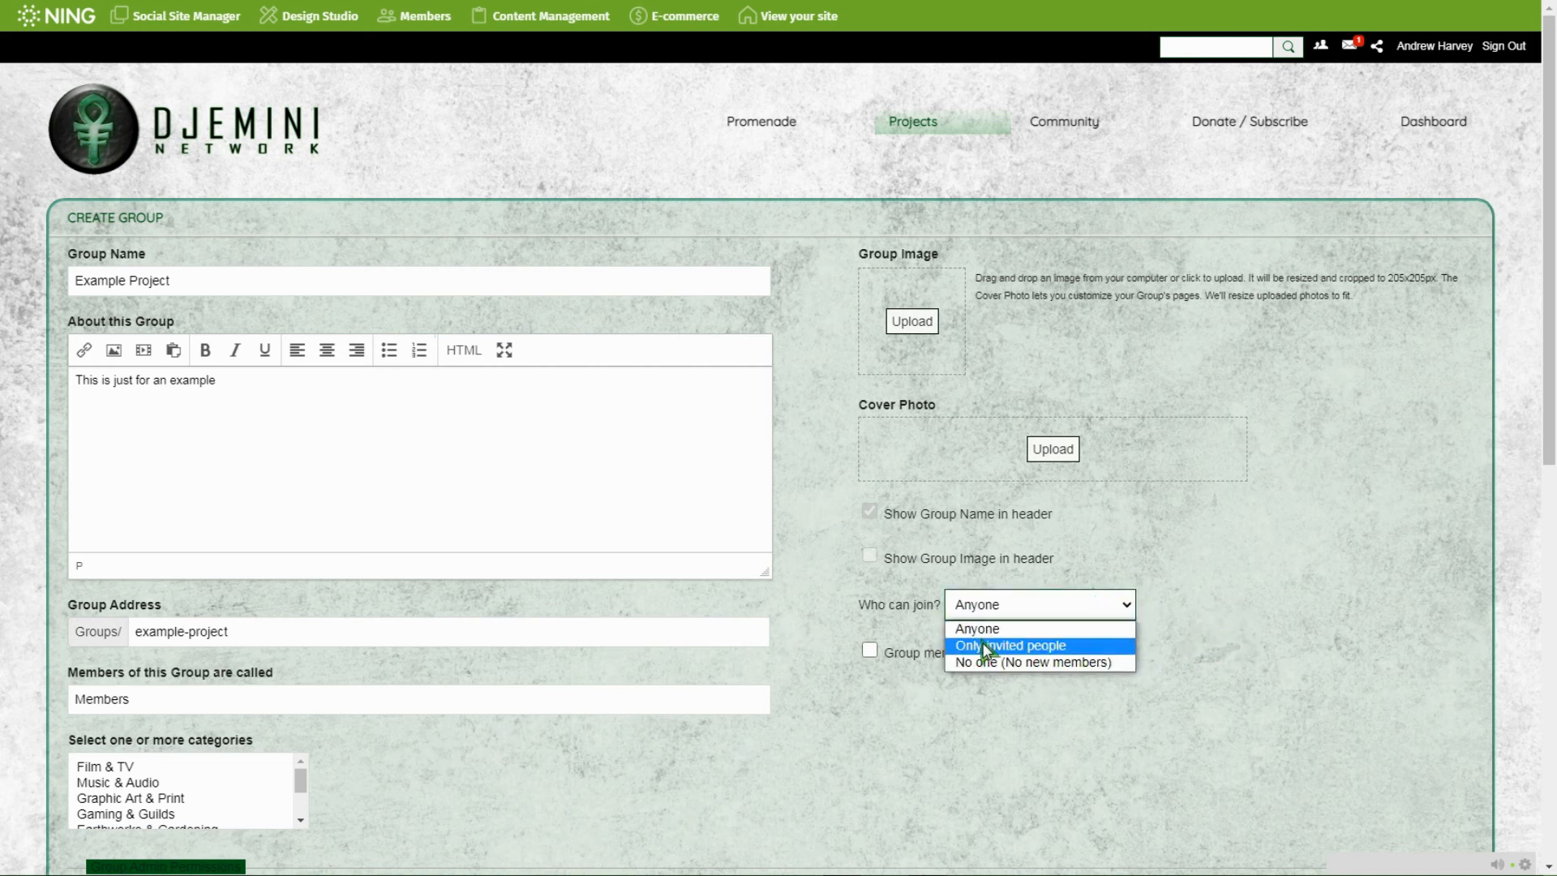
{"action": "left_click", "coordinate": [982, 642]}
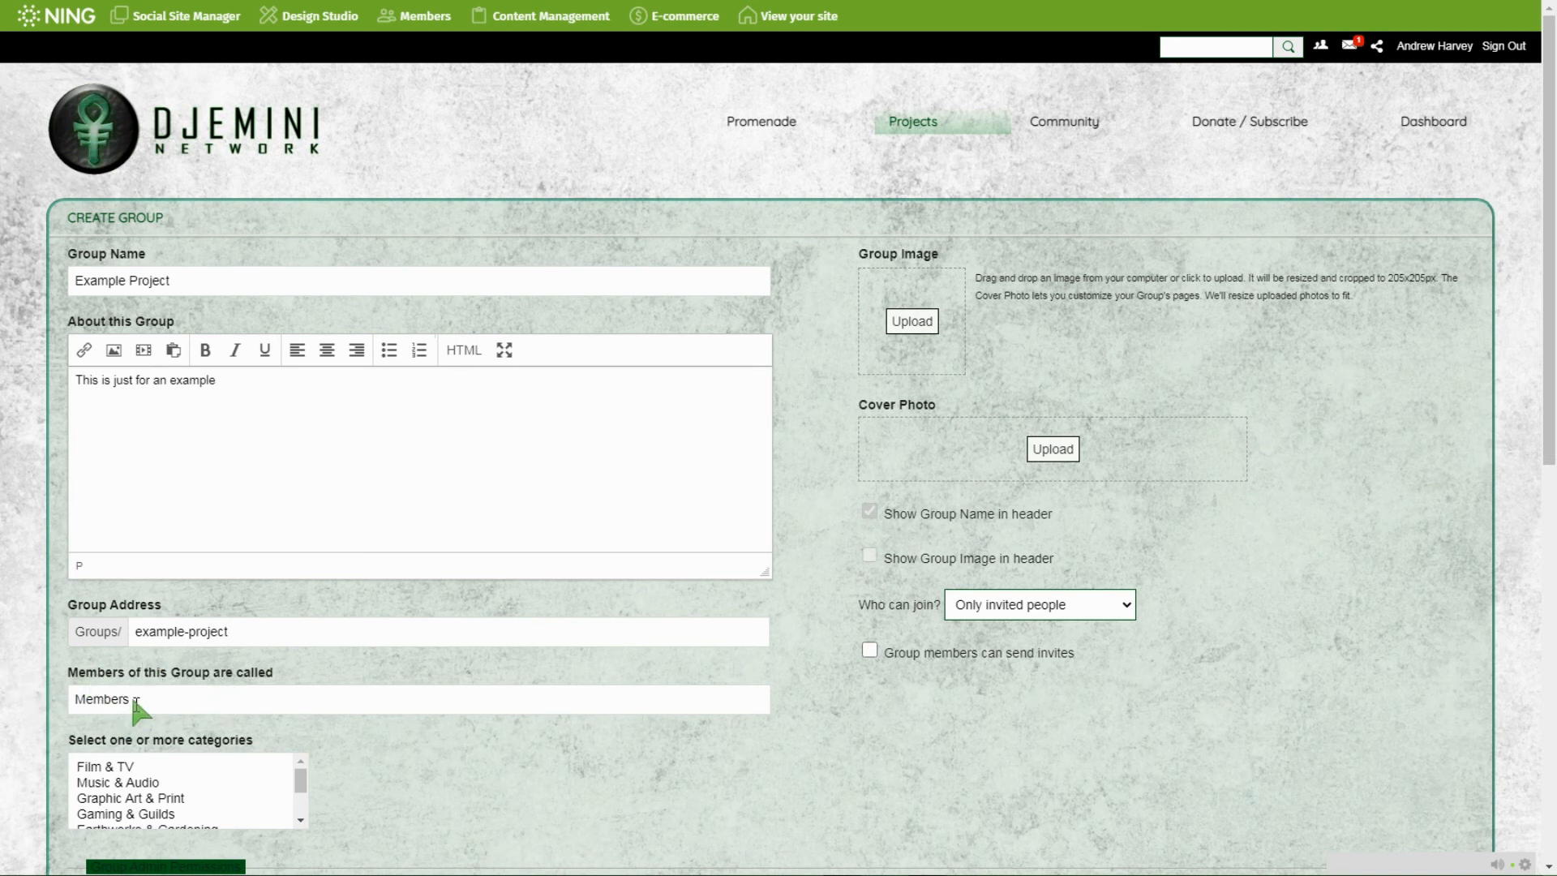
{"action": "left_click_drag", "start_coordinate": [134, 701], "coordinate": [37, 699]}
{"action": "type", "text": "Examples"}
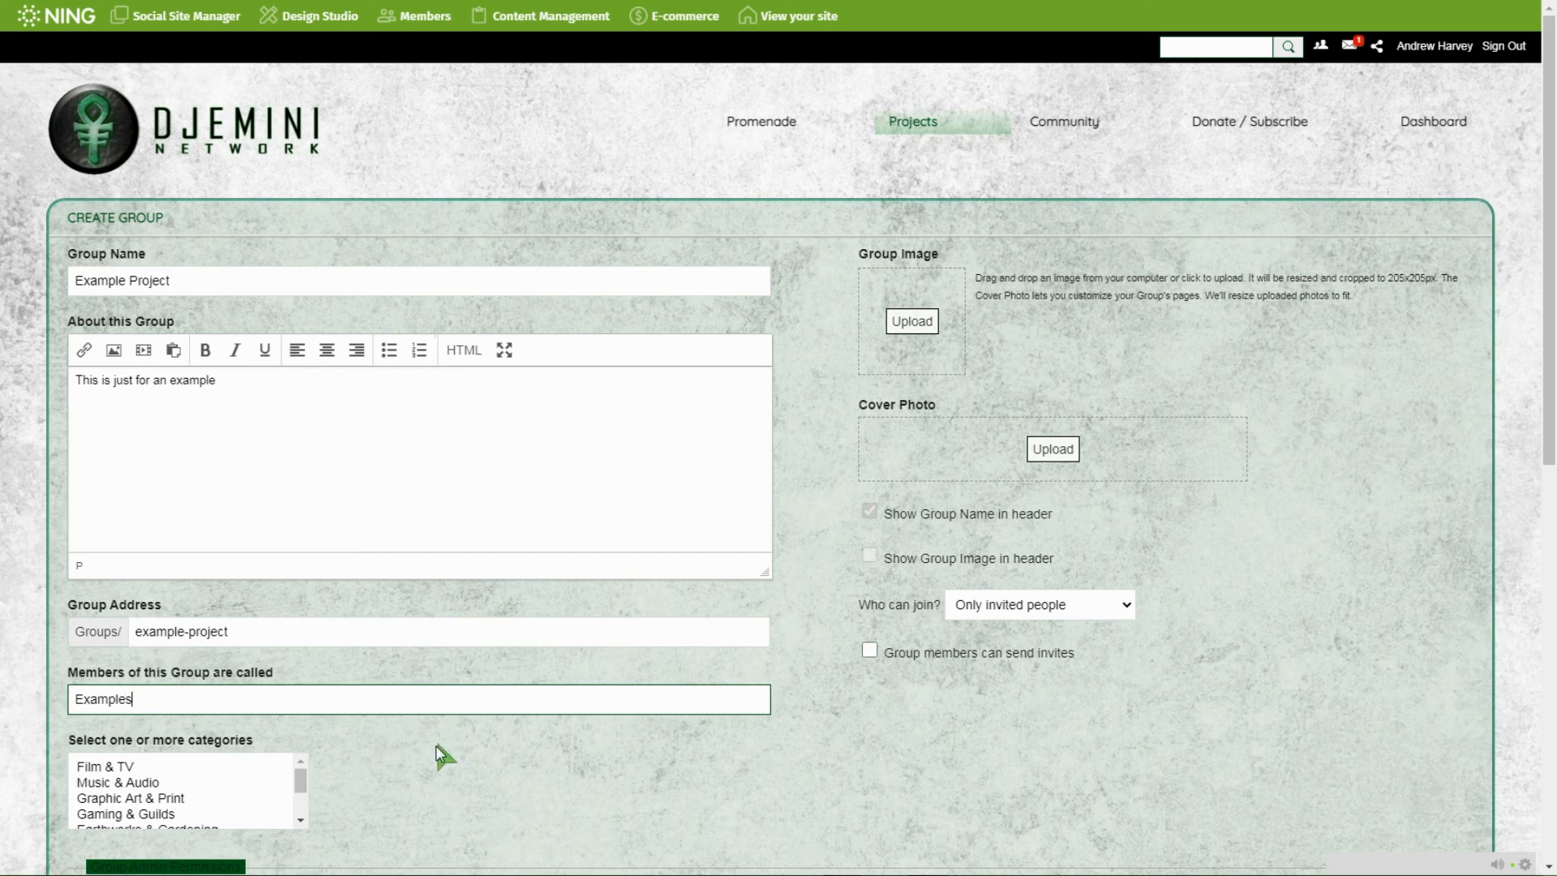
Select Earthworks & Gardening, Computers & Technology and Independent Journalism & Podcasts together as the group's categories.
{"action": "left_click", "coordinate": [300, 779]}
{"action": "left_click_drag", "start_coordinate": [300, 773], "coordinate": [298, 803]}
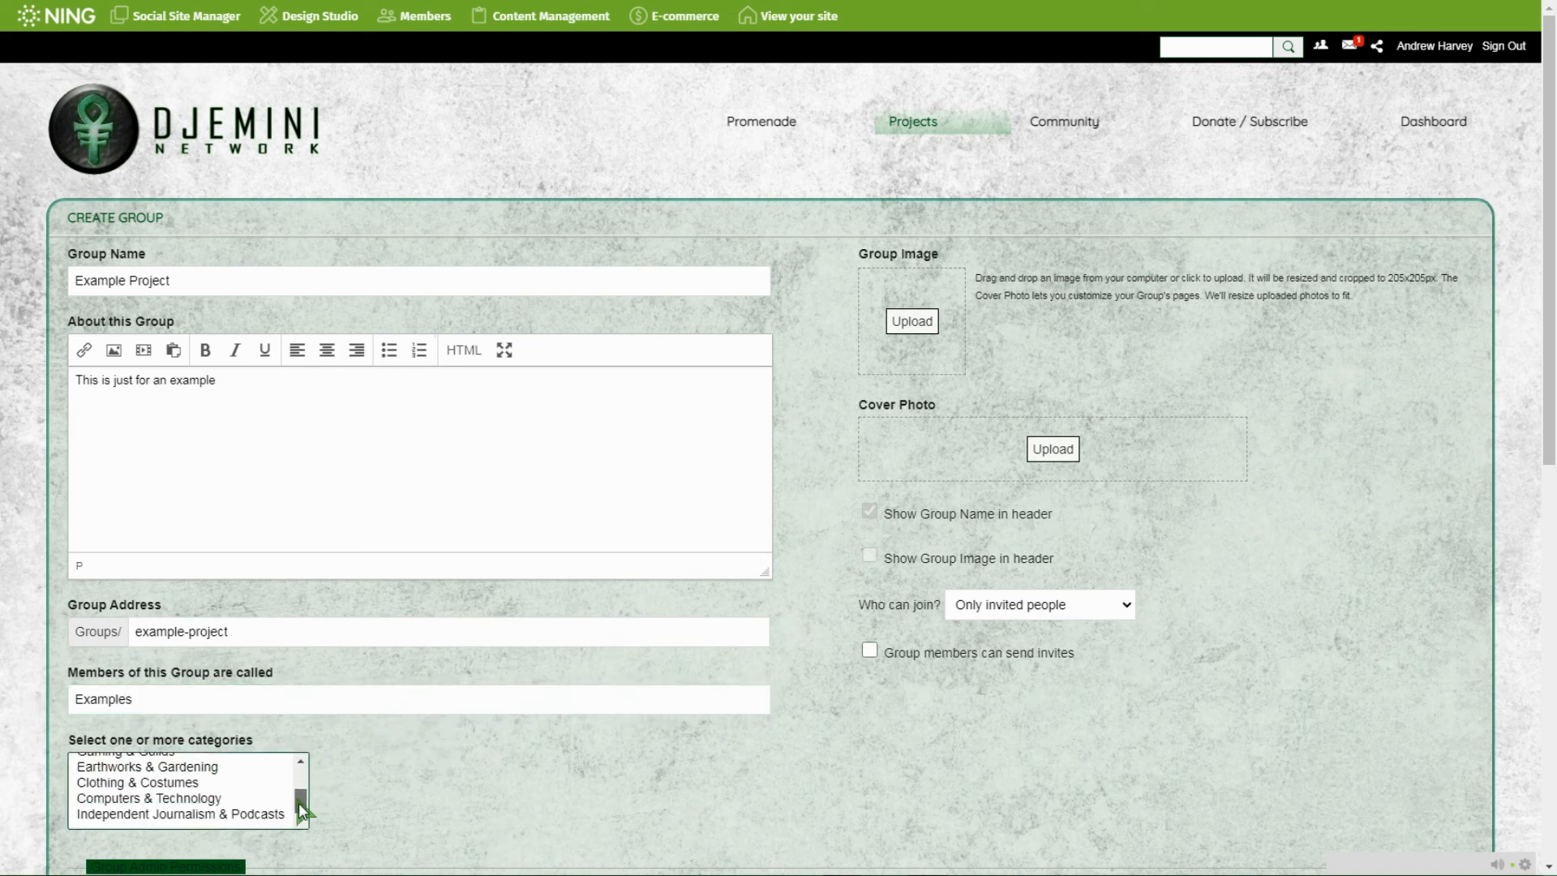
{"action": "left_click", "coordinate": [193, 814]}
{"action": "left_click", "coordinate": [190, 783]}
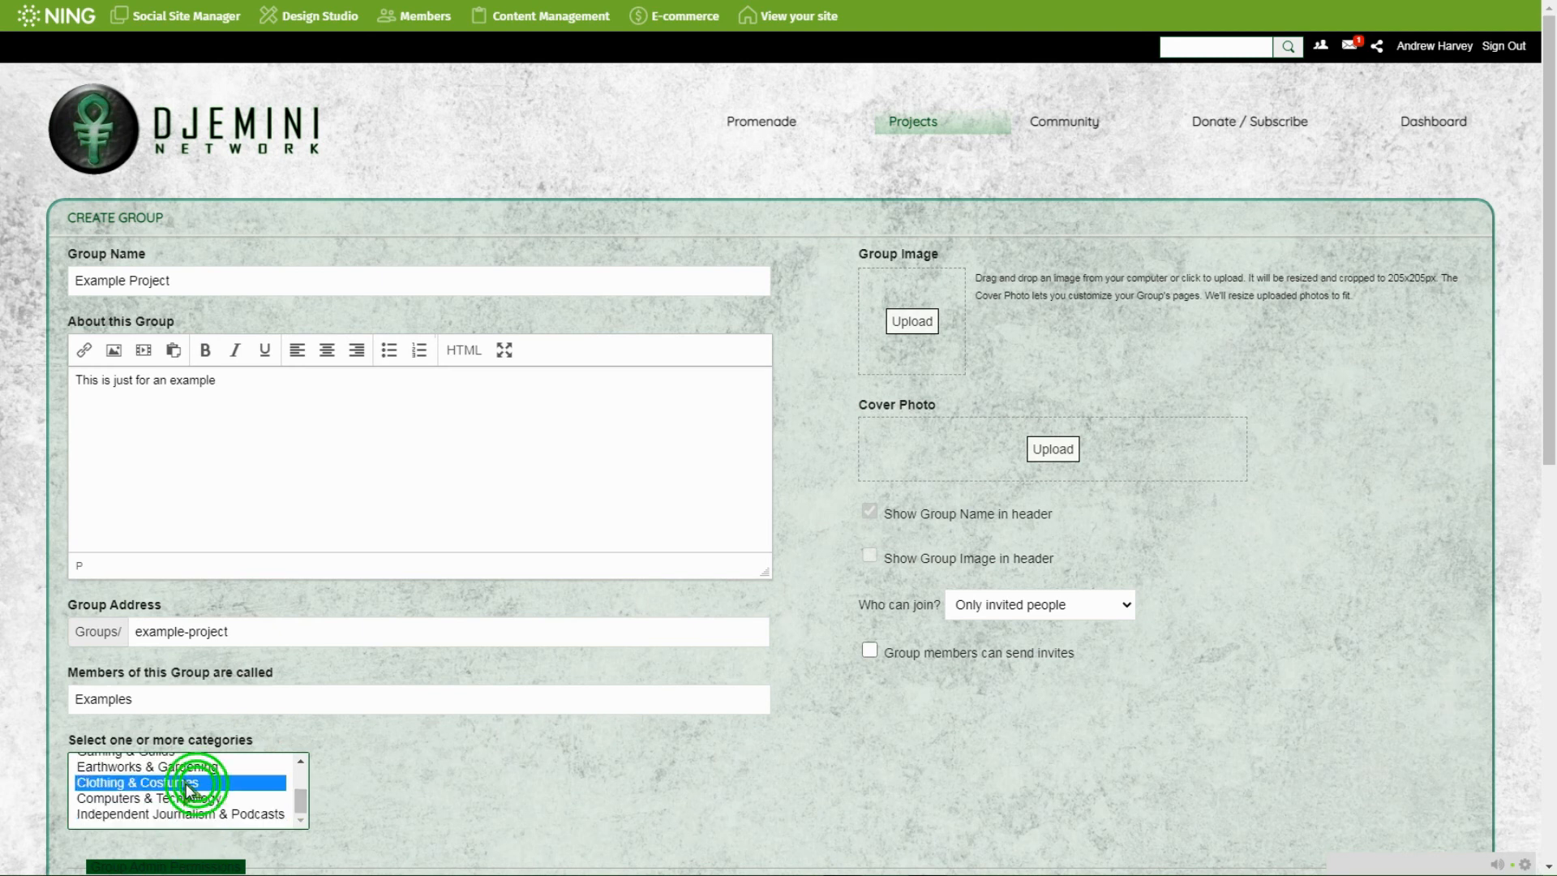
{"action": "left_click", "coordinate": [167, 766]}
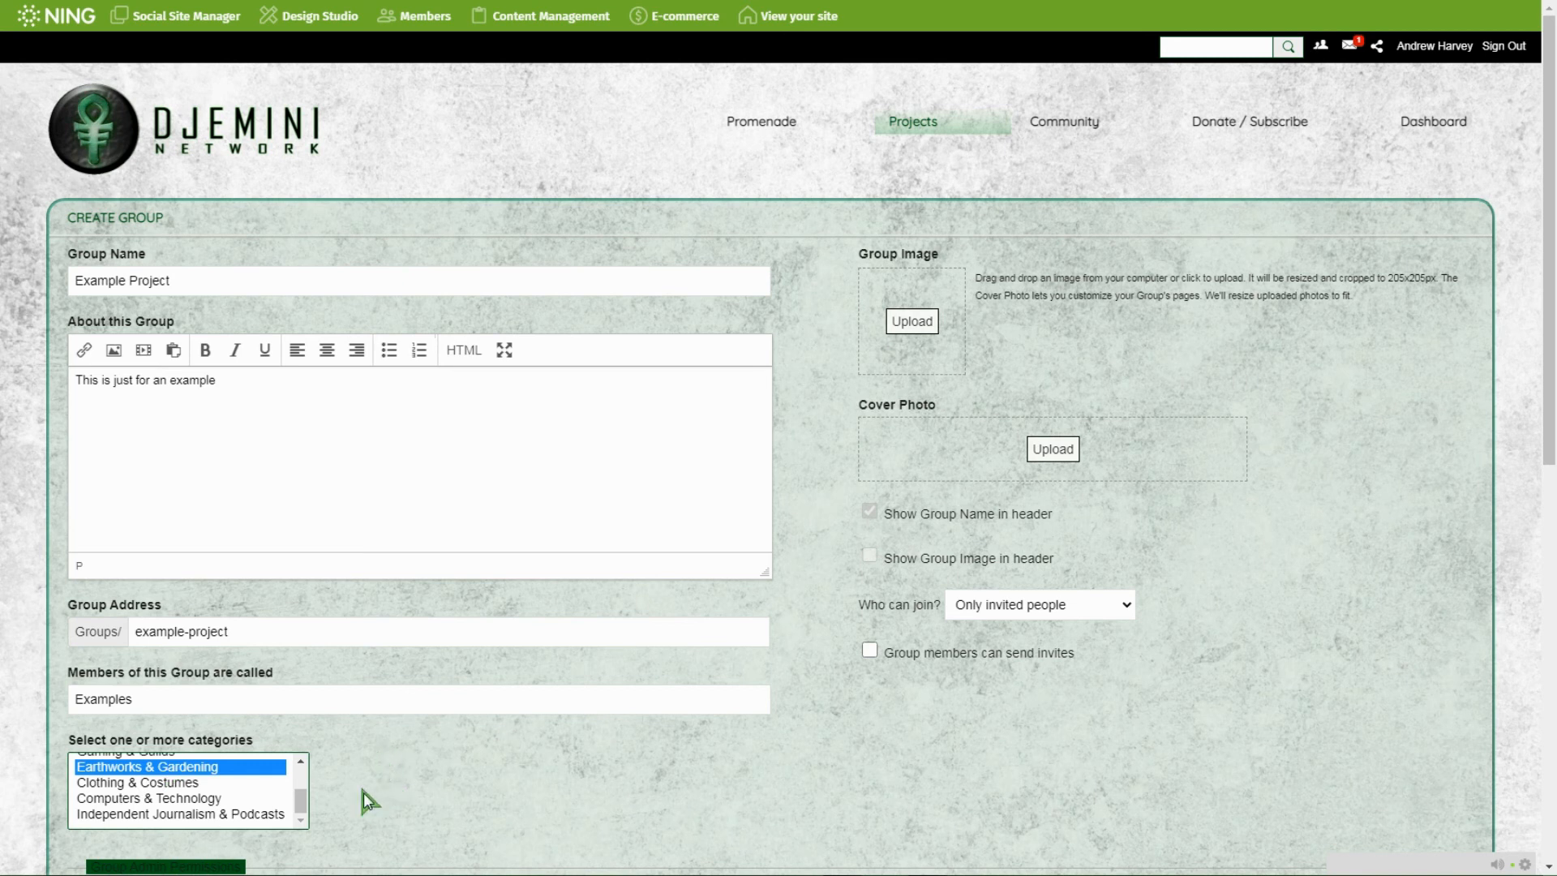
{"action": "left_click", "coordinate": [199, 814], "text": "ctrl"}
{"action": "left_click", "coordinate": [192, 784], "text": "ctrl"}
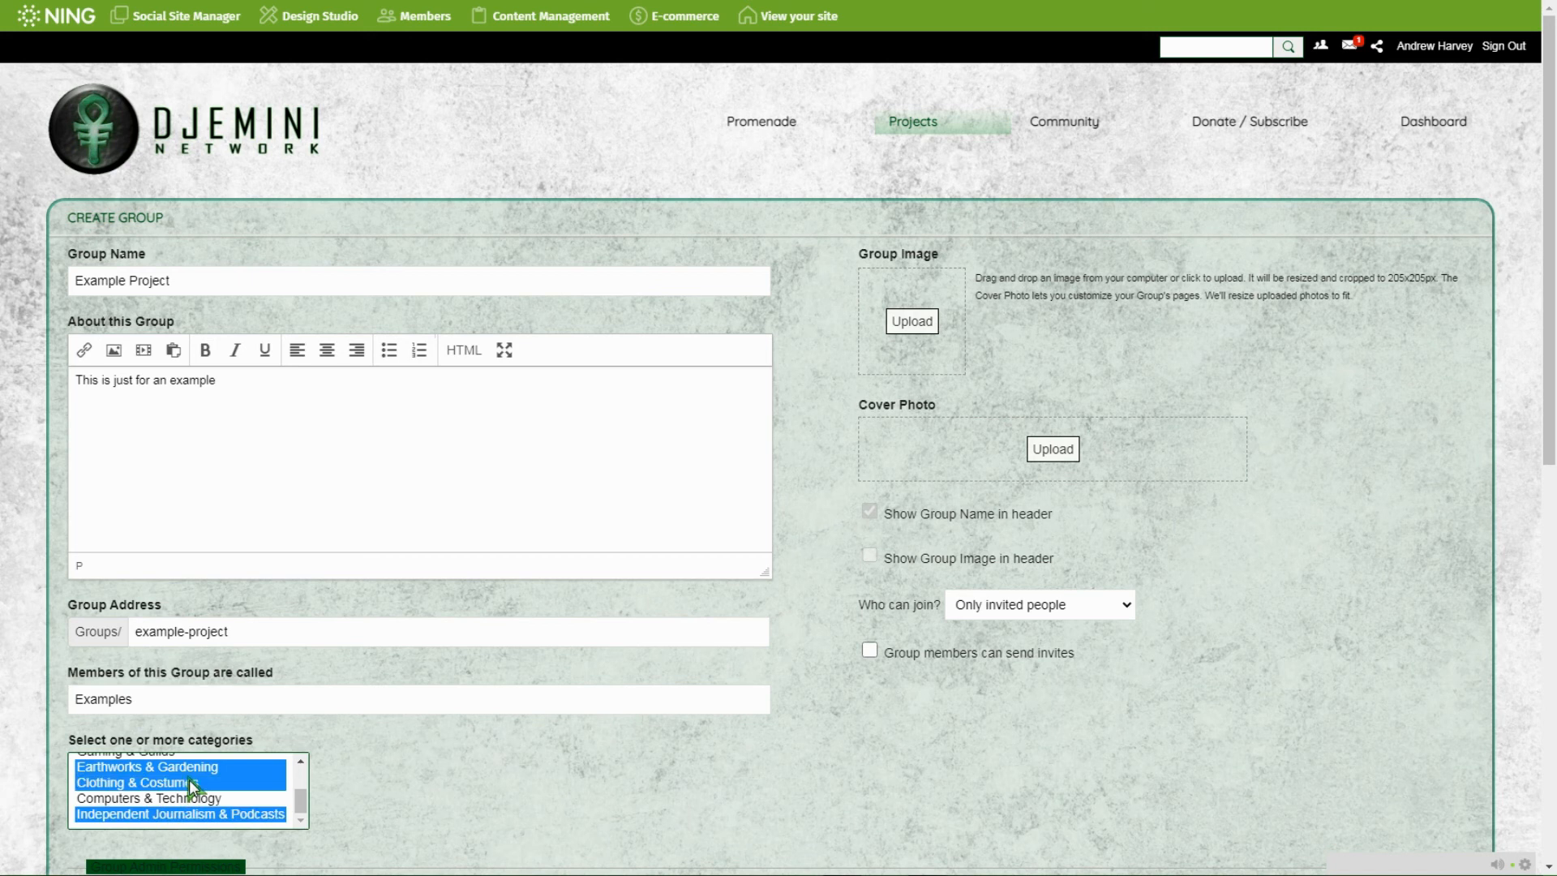
{"action": "left_click", "coordinate": [191, 783], "text": "ctrl"}
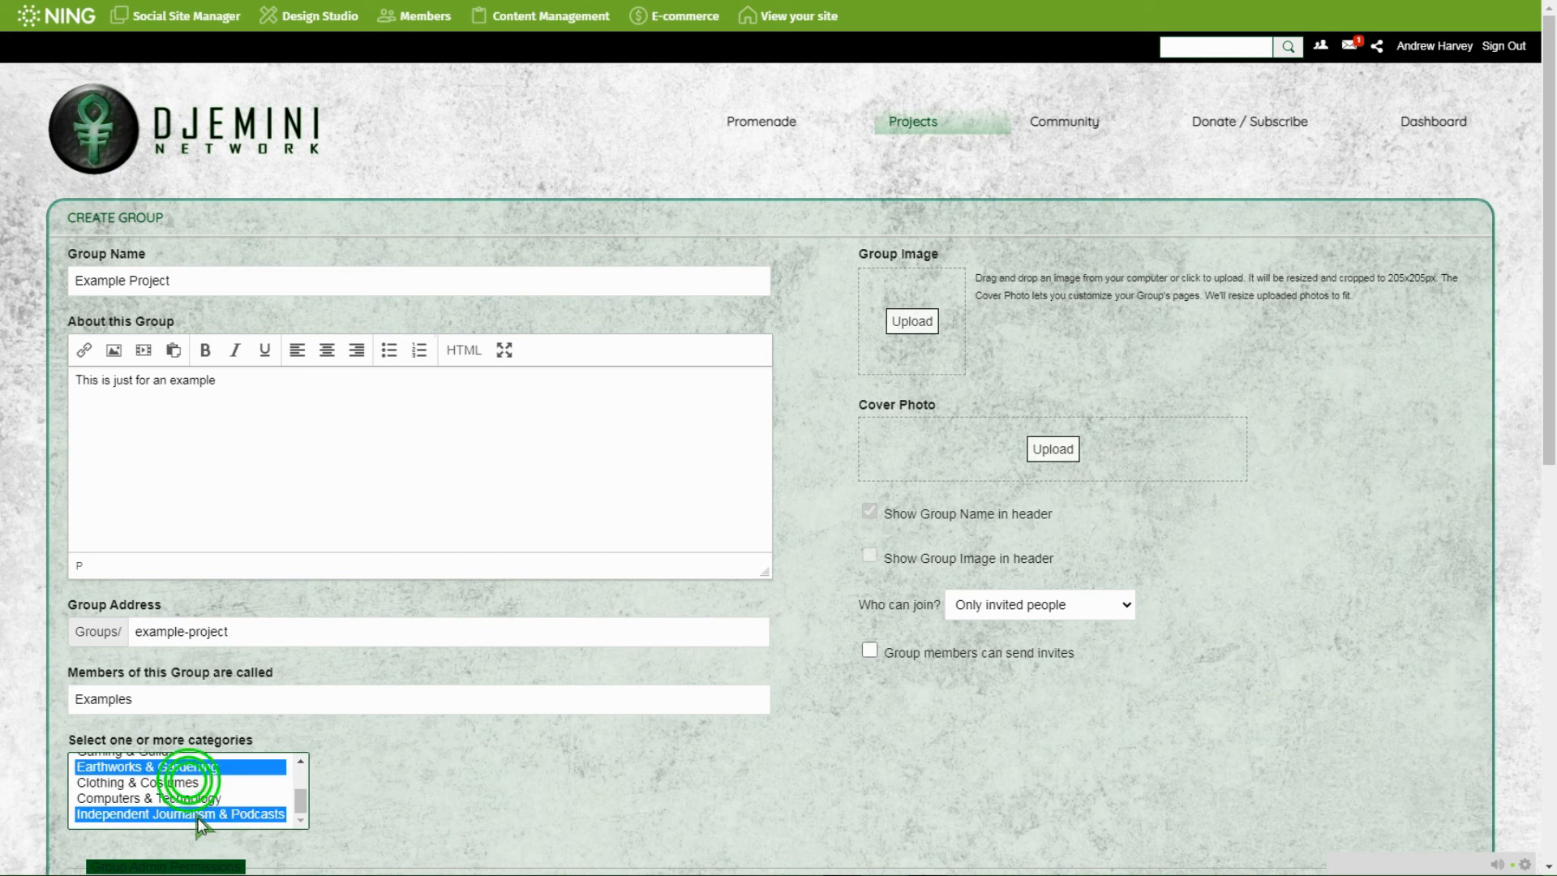
{"action": "left_click", "coordinate": [197, 799], "text": "ctrl"}
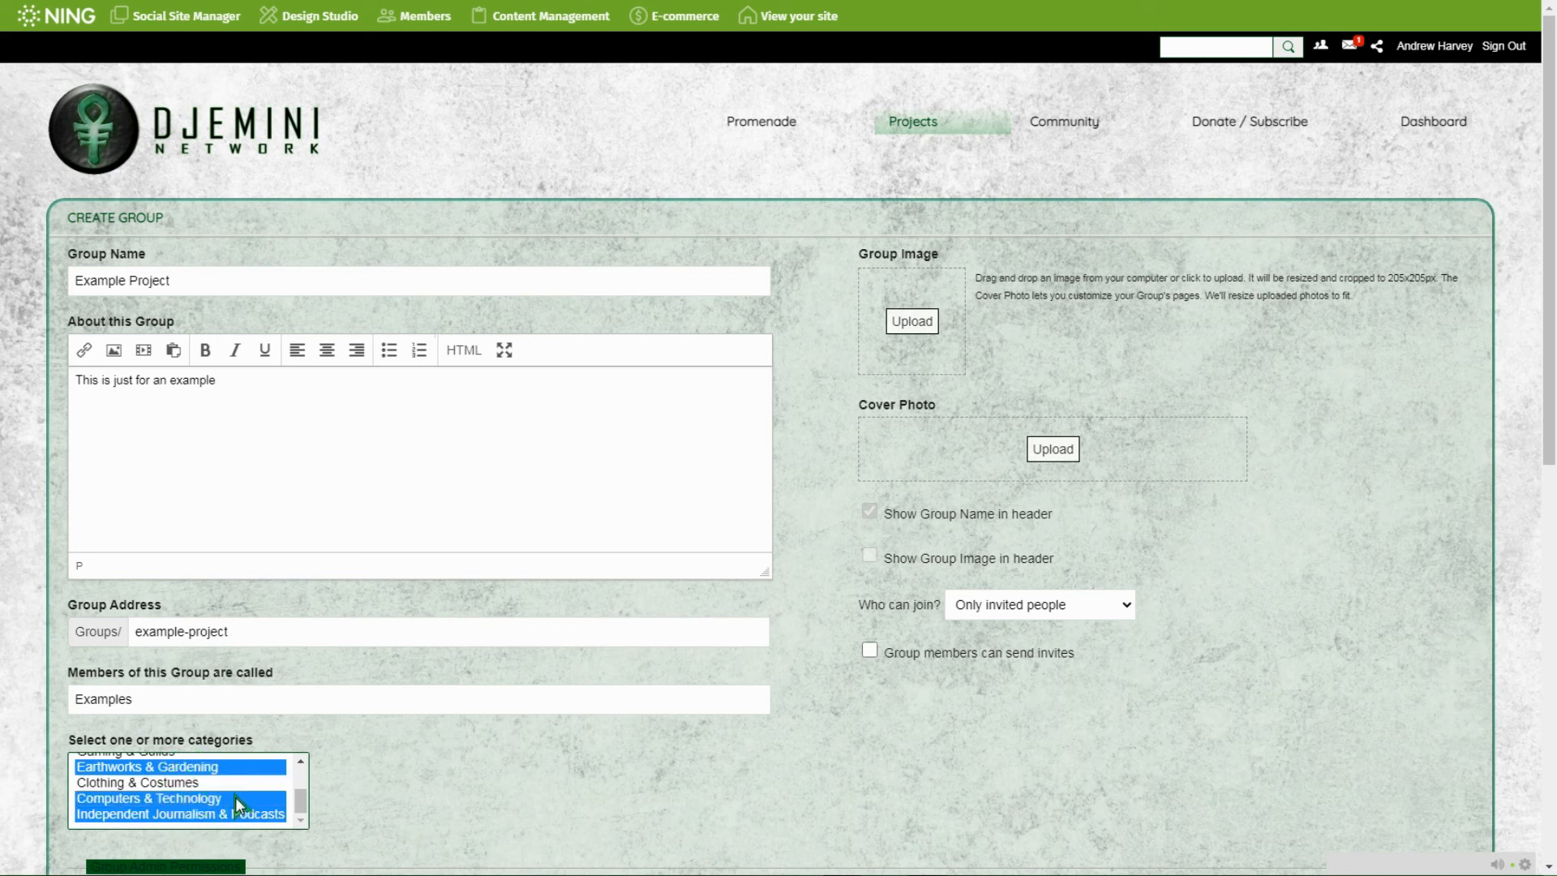
Deselect all the chosen categories in the group's category list.
{"action": "left_click", "coordinate": [236, 799], "text": "ctrl"}
{"action": "left_click", "coordinate": [264, 768], "text": "ctrl"}
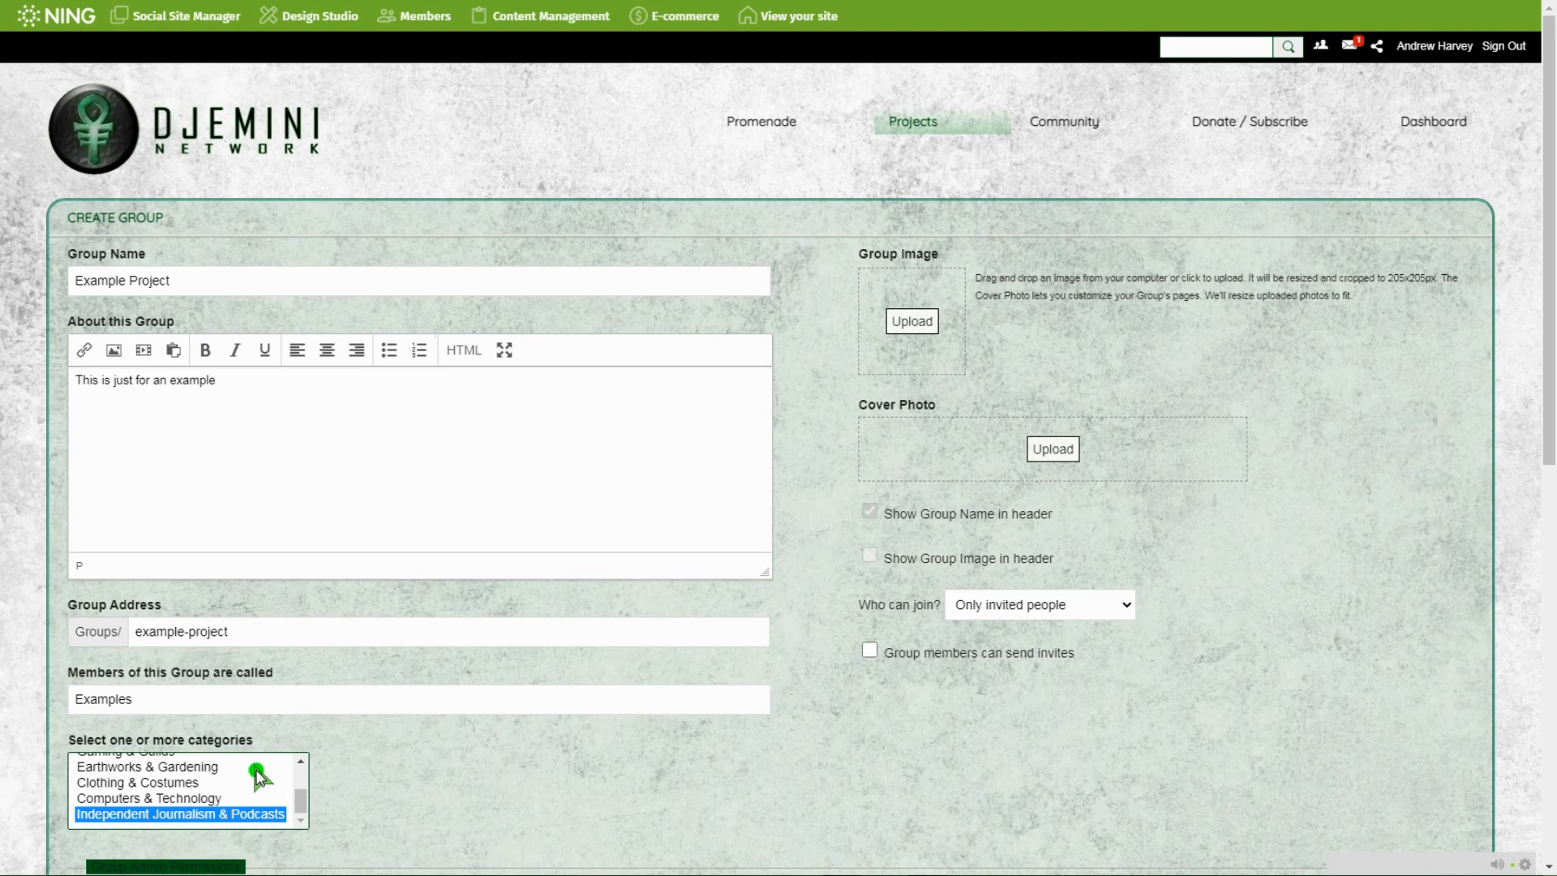
{"action": "left_click", "coordinate": [233, 813], "text": "ctrl"}
{"action": "scroll", "coordinate": [210, 809], "scroll_direction": "up", "scroll_amount": 2}
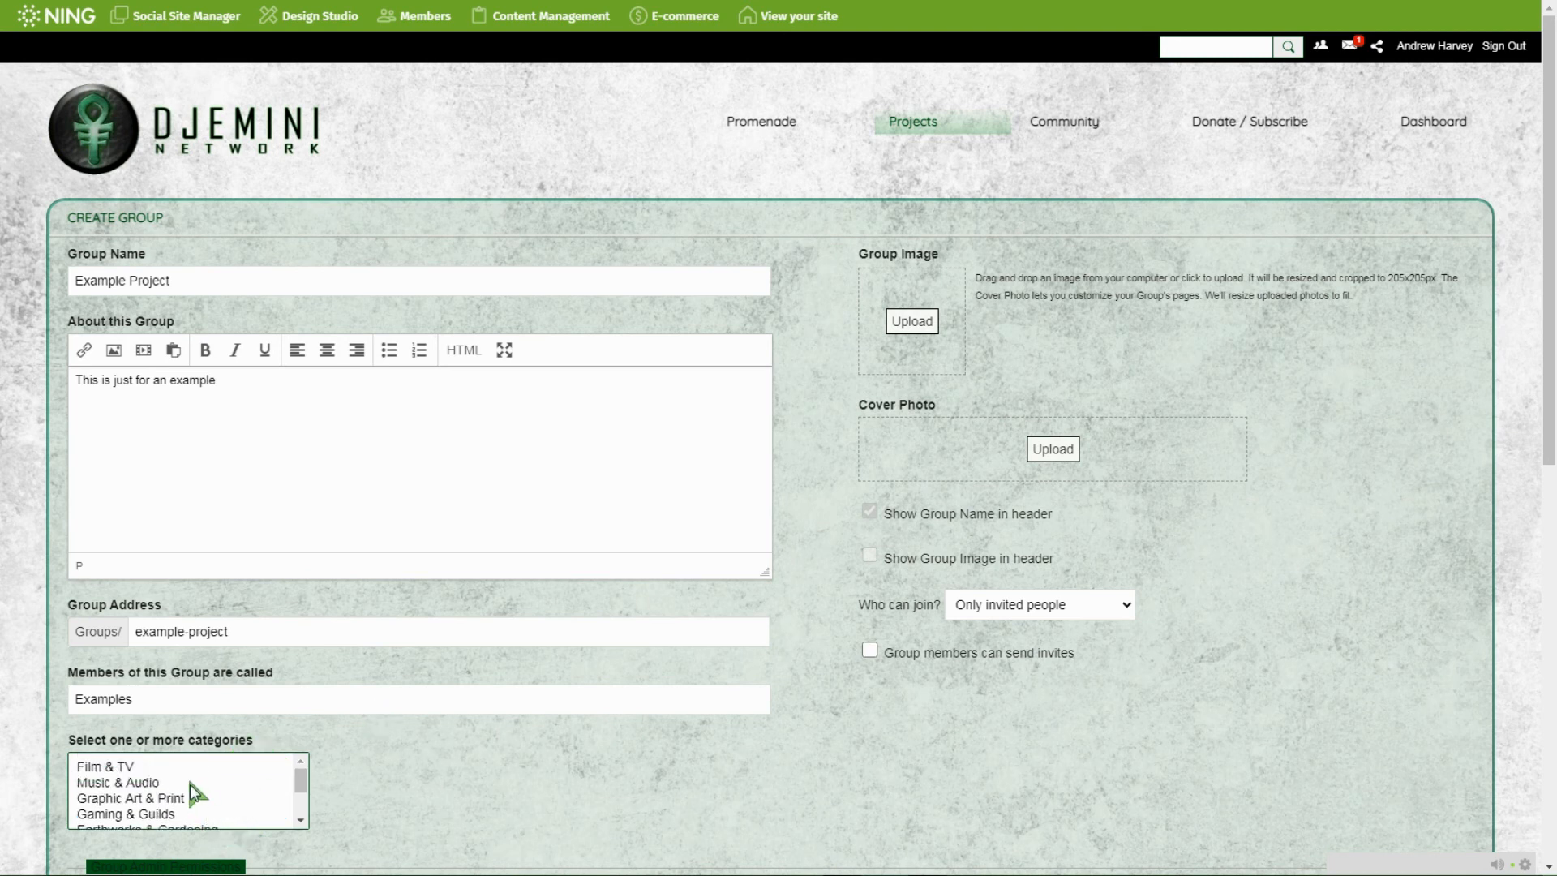
Assign the Graphic Art & Print category and create the group.
{"action": "left_click", "coordinate": [138, 767]}
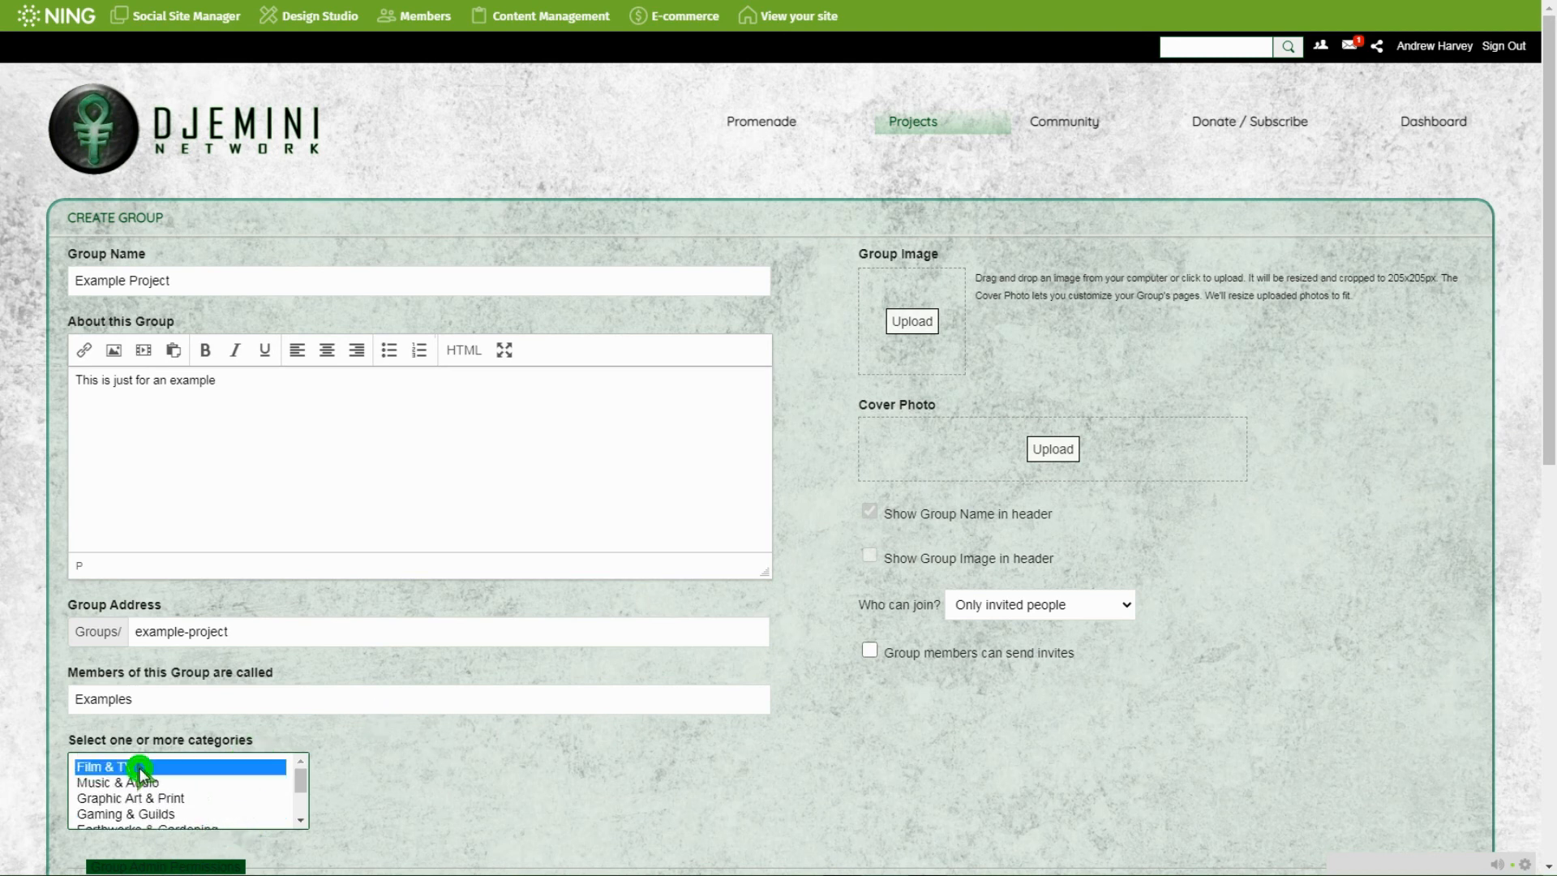
{"action": "left_click", "coordinate": [106, 798]}
{"action": "scroll", "coordinate": [752, 736], "scroll_direction": "down", "scroll_amount": 7}
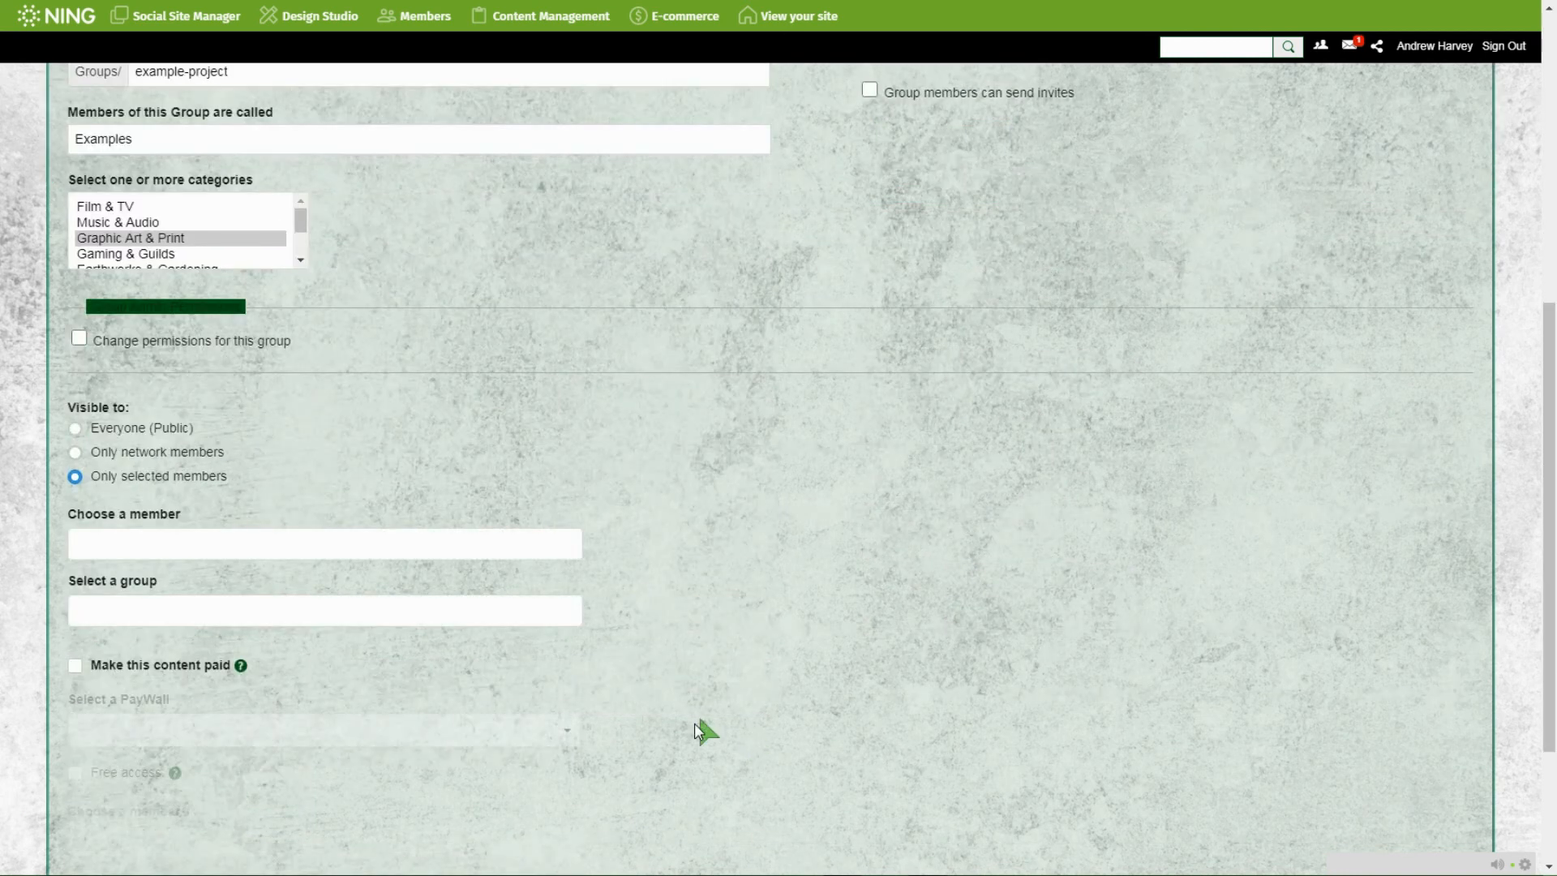
{"action": "scroll", "coordinate": [230, 768], "scroll_direction": "down", "scroll_amount": 2}
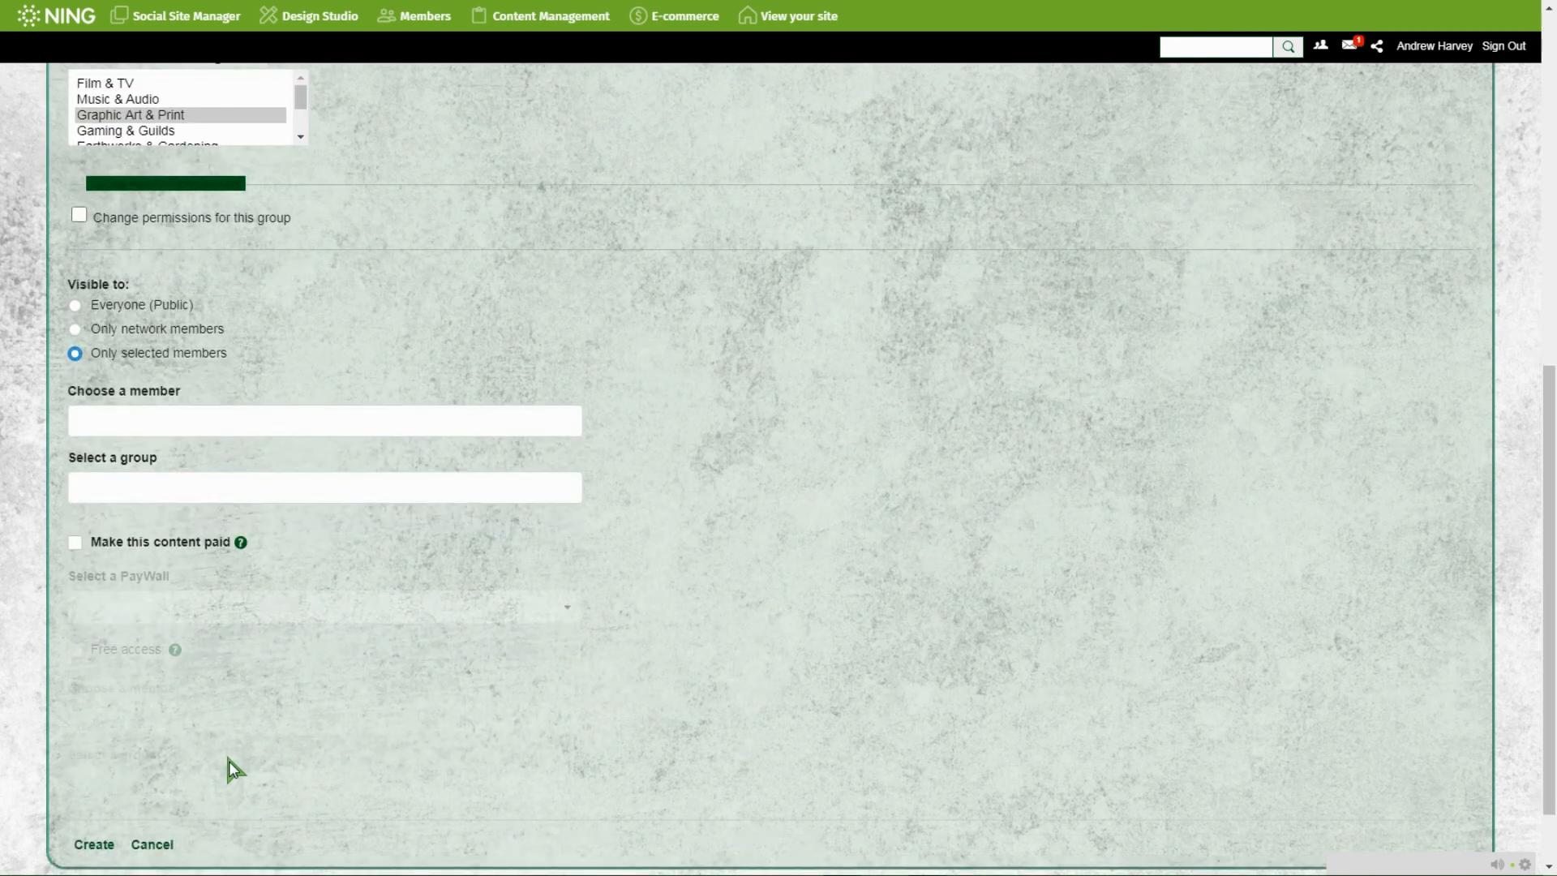
{"action": "scroll", "coordinate": [229, 760], "scroll_direction": "down", "scroll_amount": 1}
{"action": "left_click", "coordinate": [87, 759]}
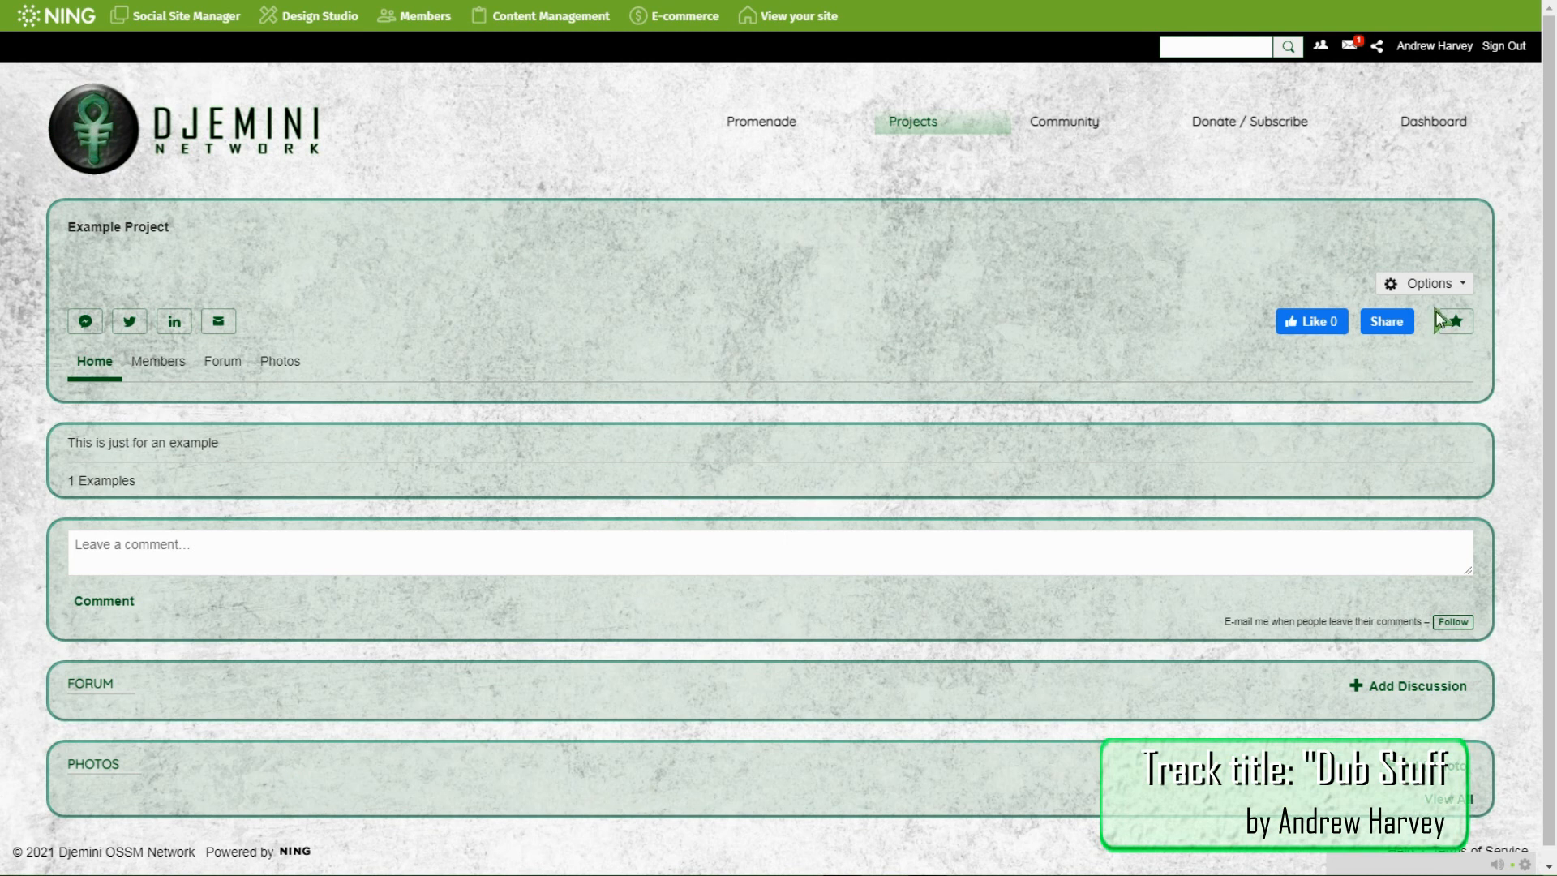
Open the page management of the Example Project group and set the Home page's status to Draft.
{"action": "left_click", "coordinate": [1453, 288]}
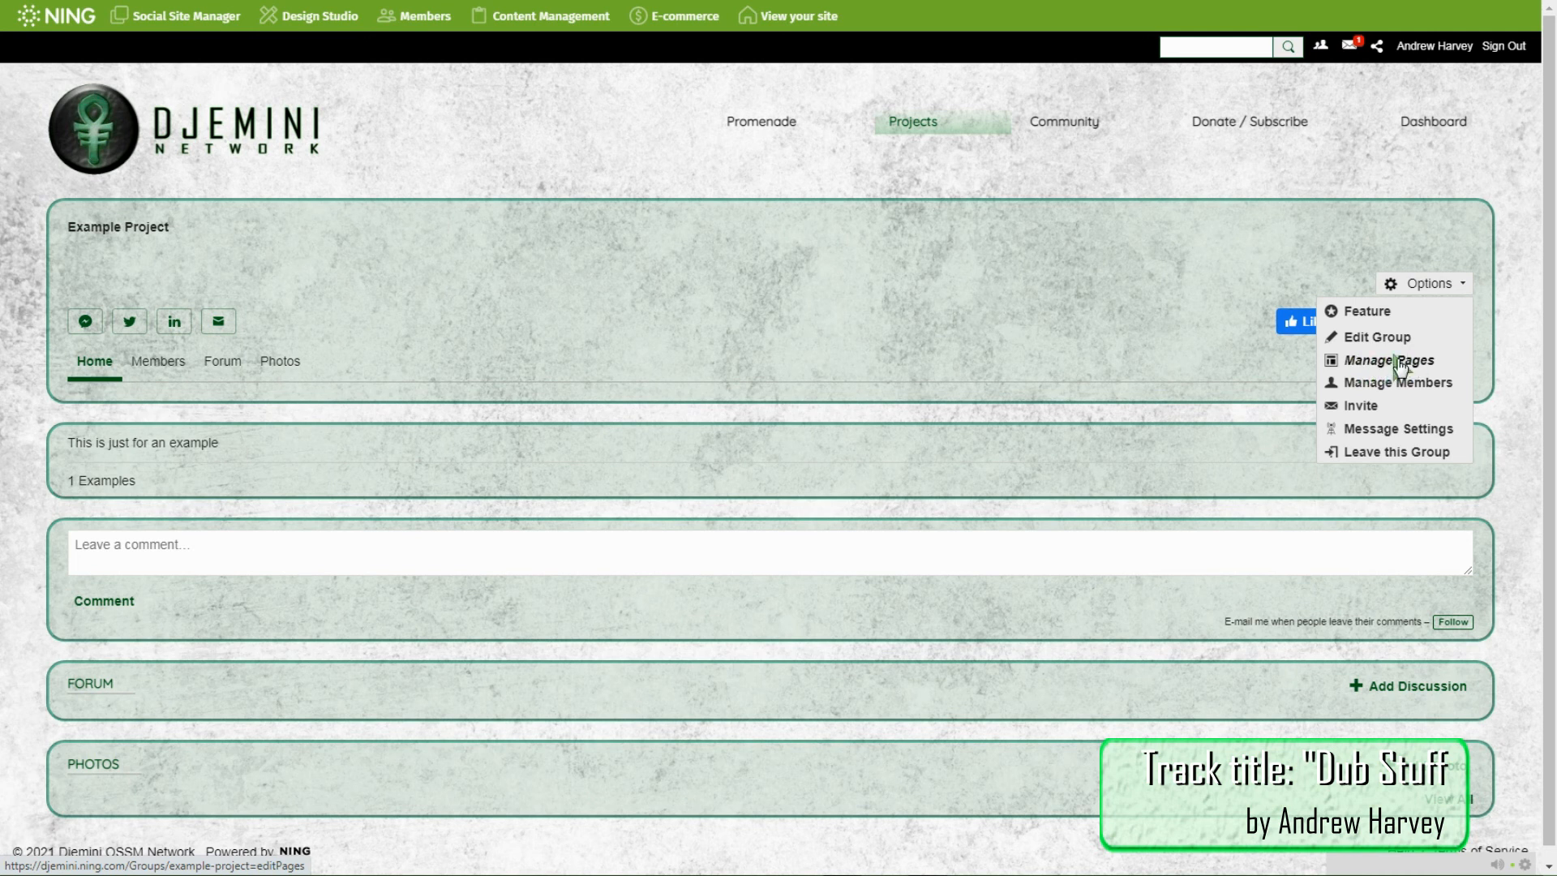
{"action": "left_click", "coordinate": [1350, 362]}
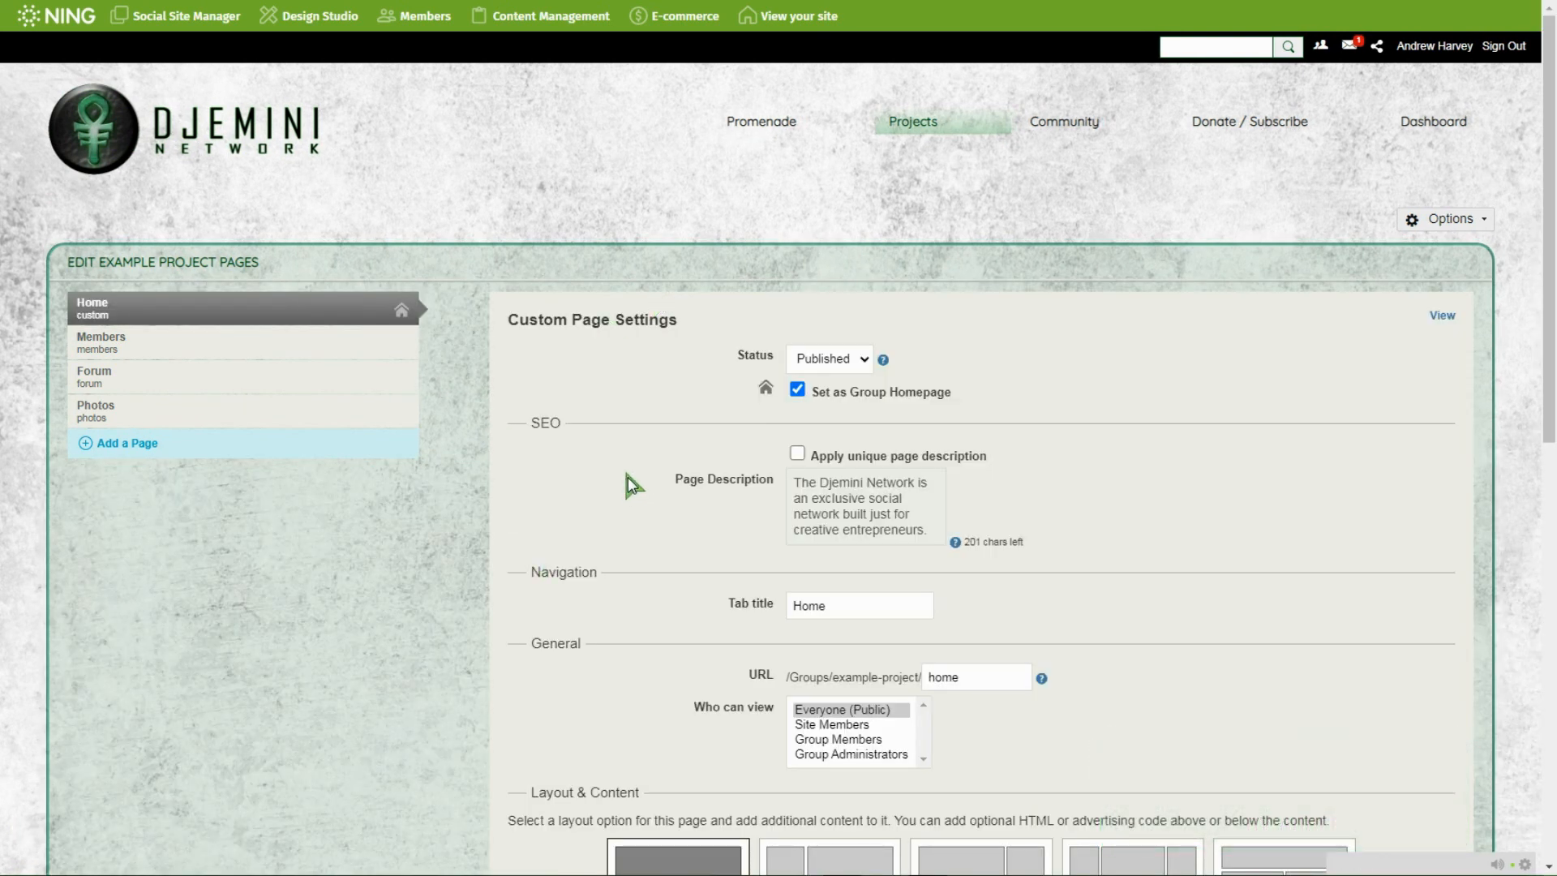
{"action": "scroll", "coordinate": [628, 476], "scroll_direction": "down", "scroll_amount": 1}
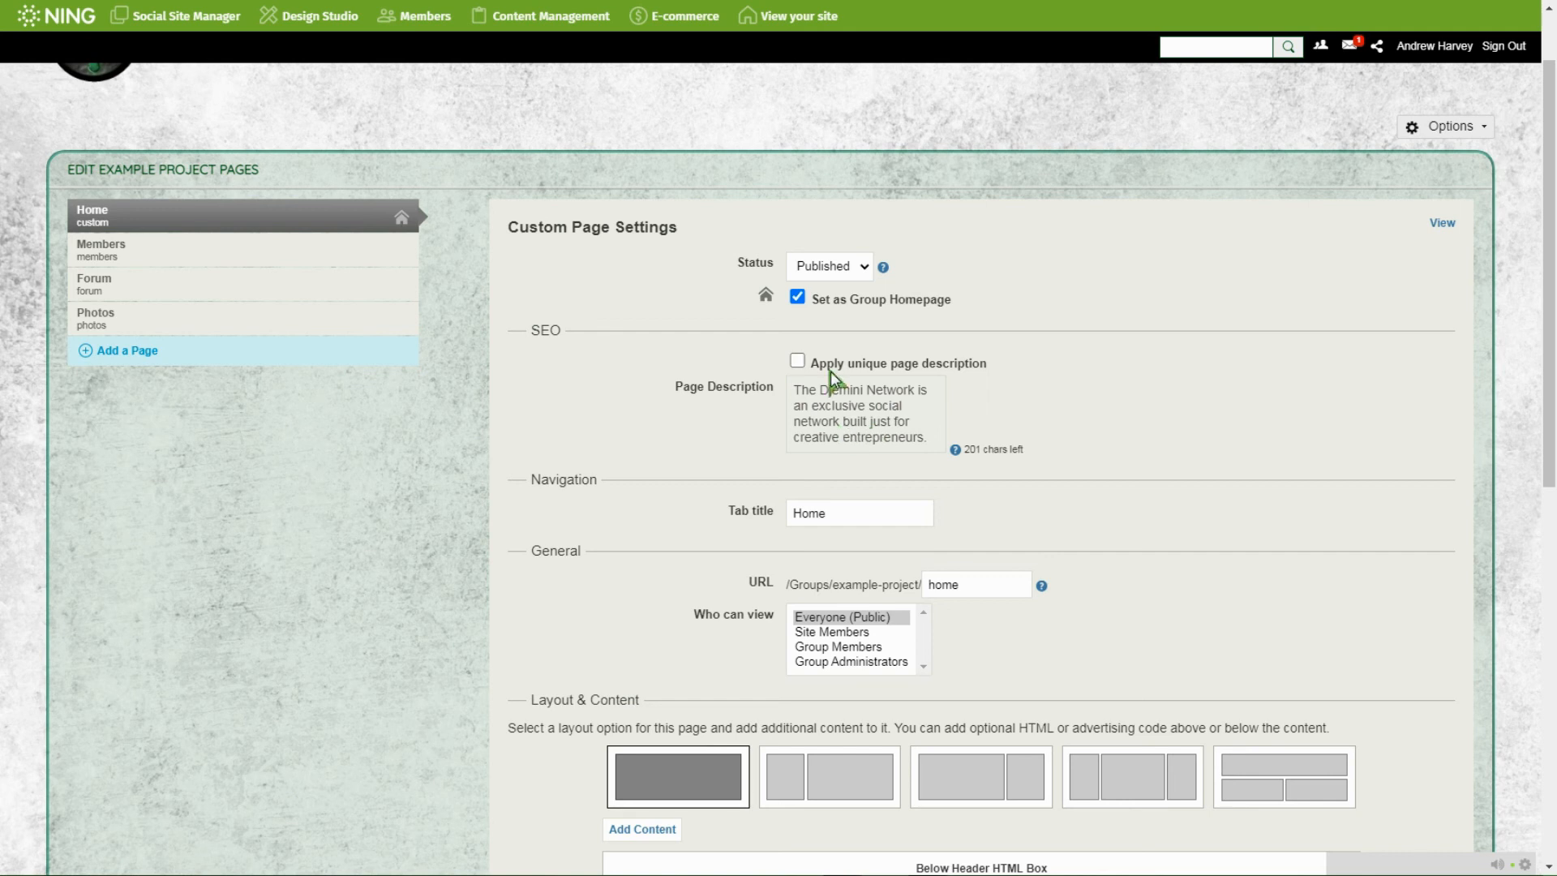
{"action": "scroll", "coordinate": [664, 430], "scroll_direction": "down", "scroll_amount": 1}
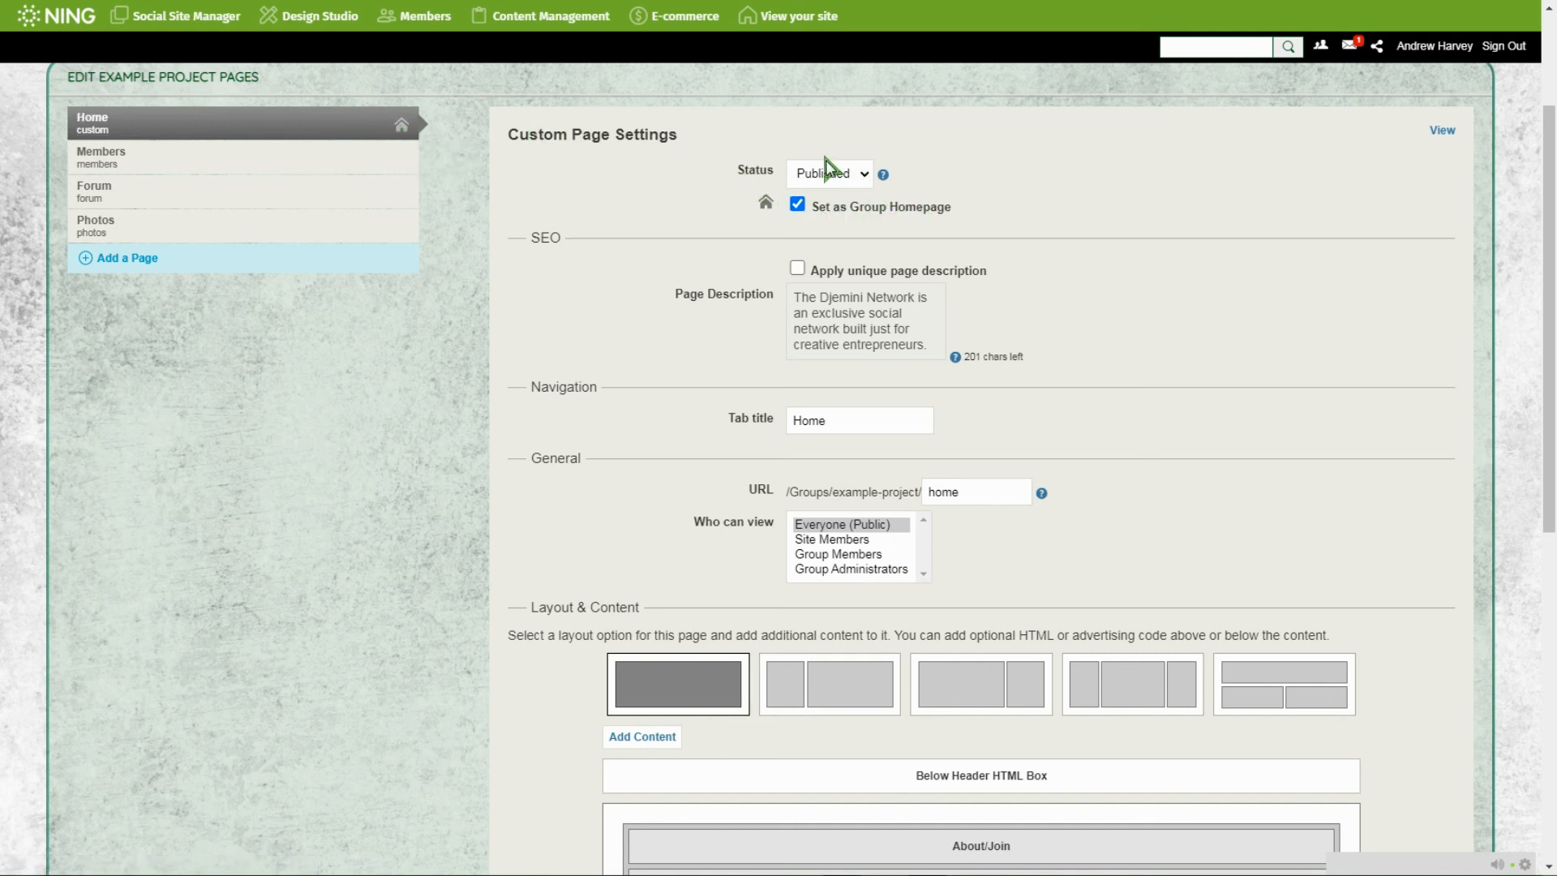
{"action": "left_click", "coordinate": [861, 174]}
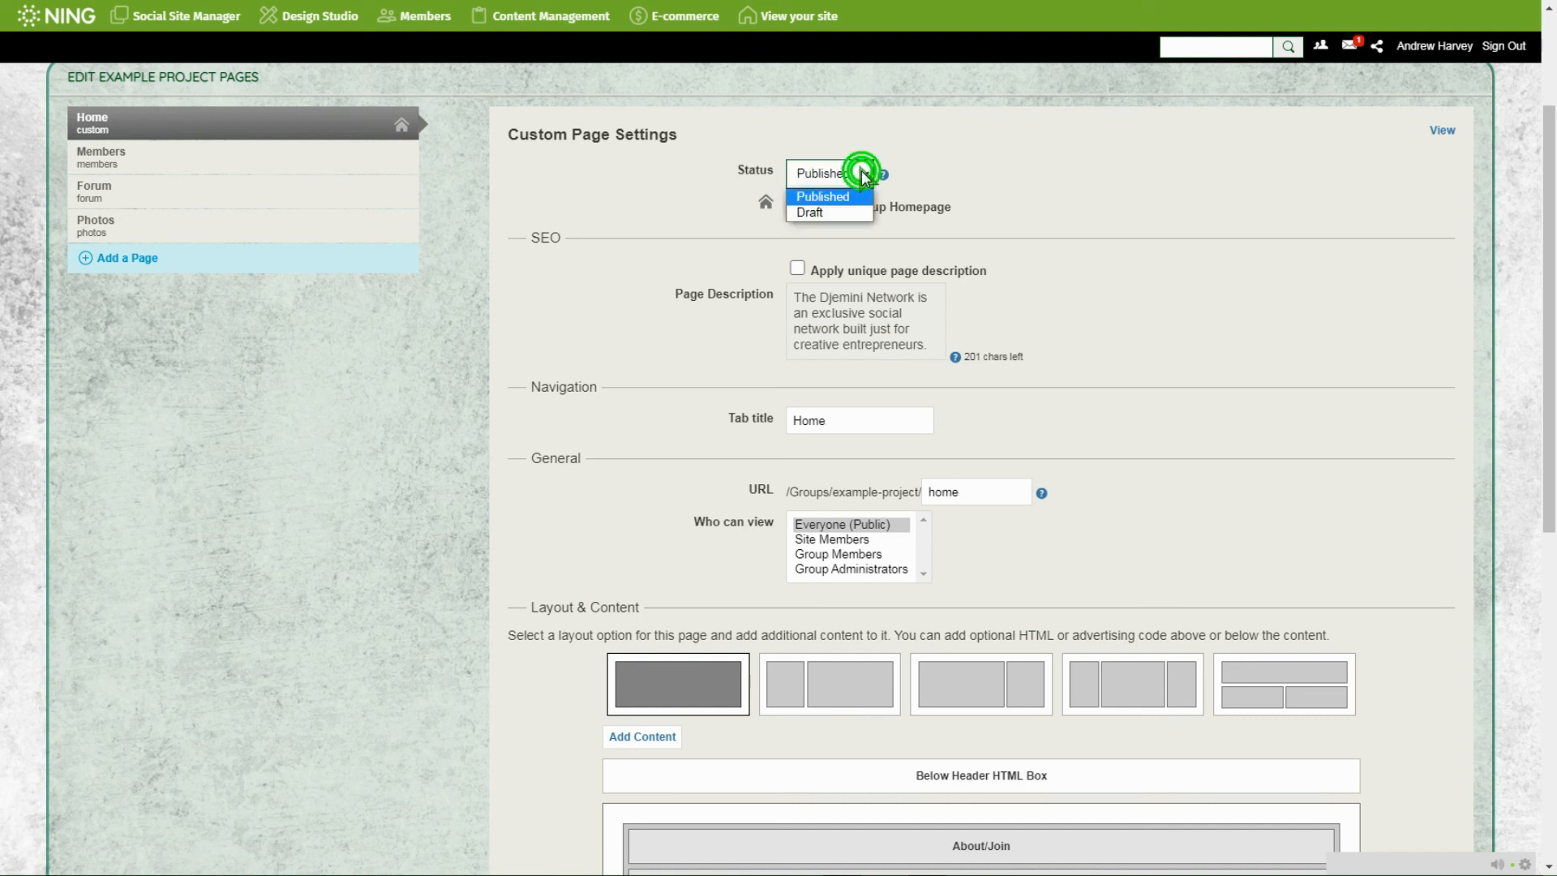
{"action": "left_click", "coordinate": [814, 213]}
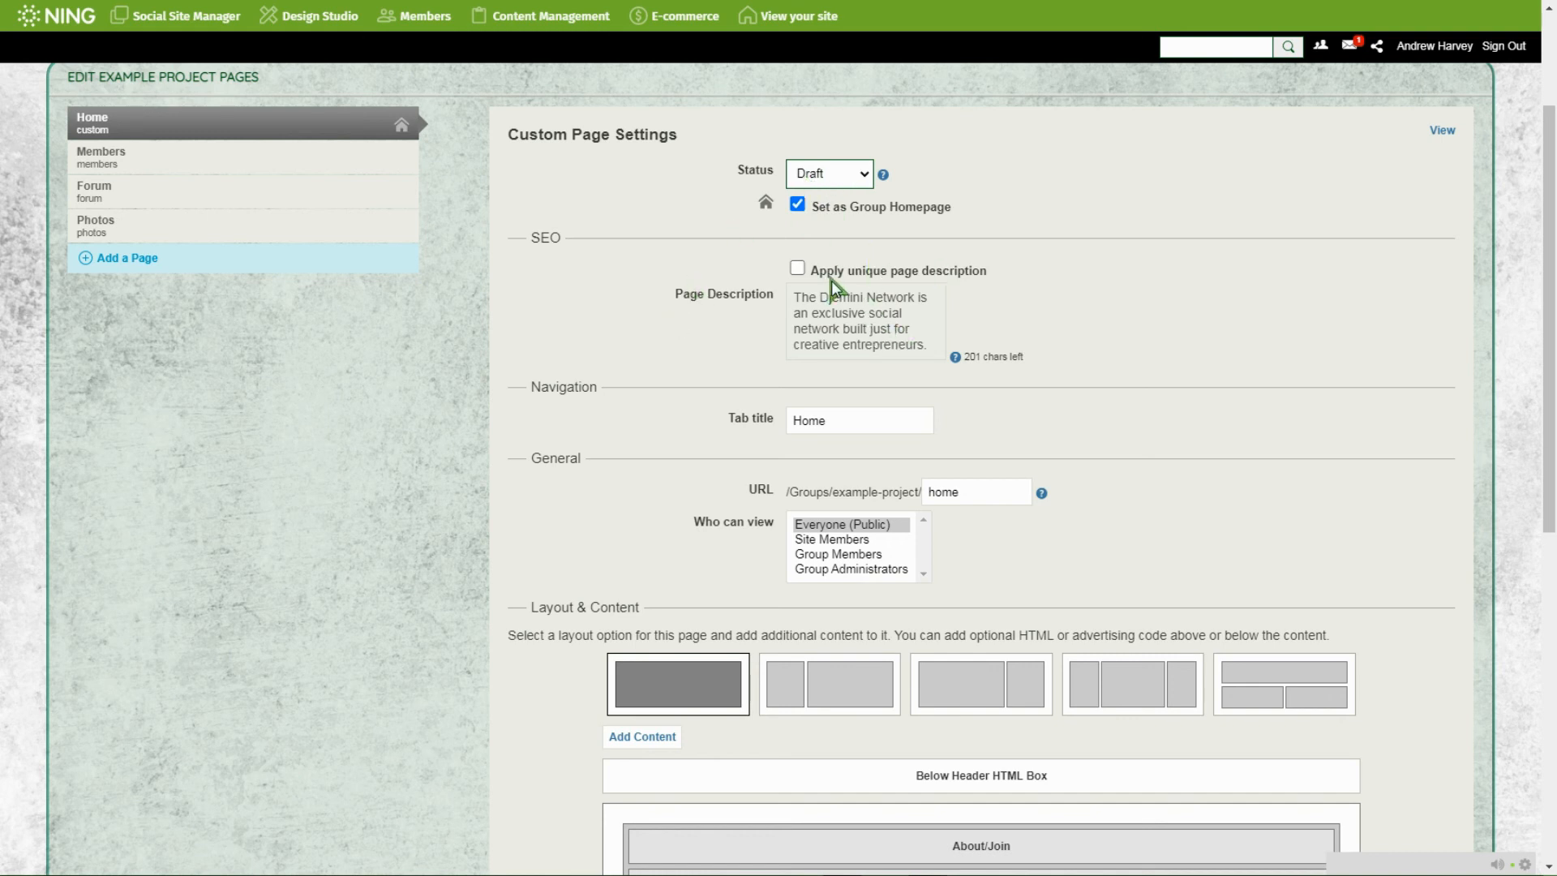
Set the Home page's tab title to Landing and its URL ending to landing.
{"action": "double_click", "coordinate": [831, 412]}
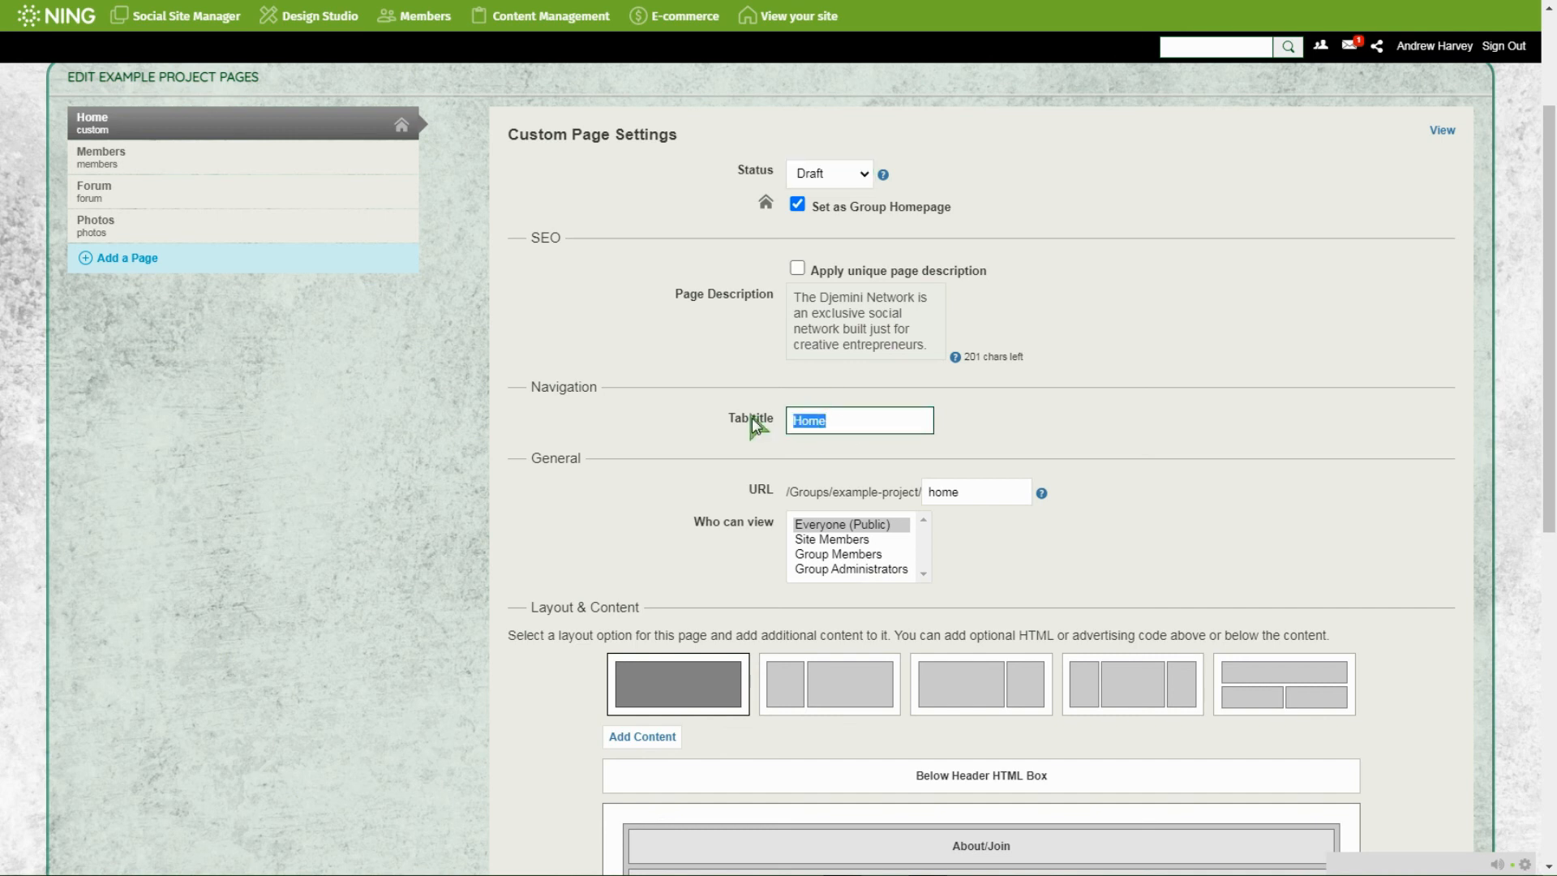
{"action": "type", "text": "Landing"}
{"action": "left_click", "coordinate": [700, 432]}
{"action": "double_click", "coordinate": [962, 492]}
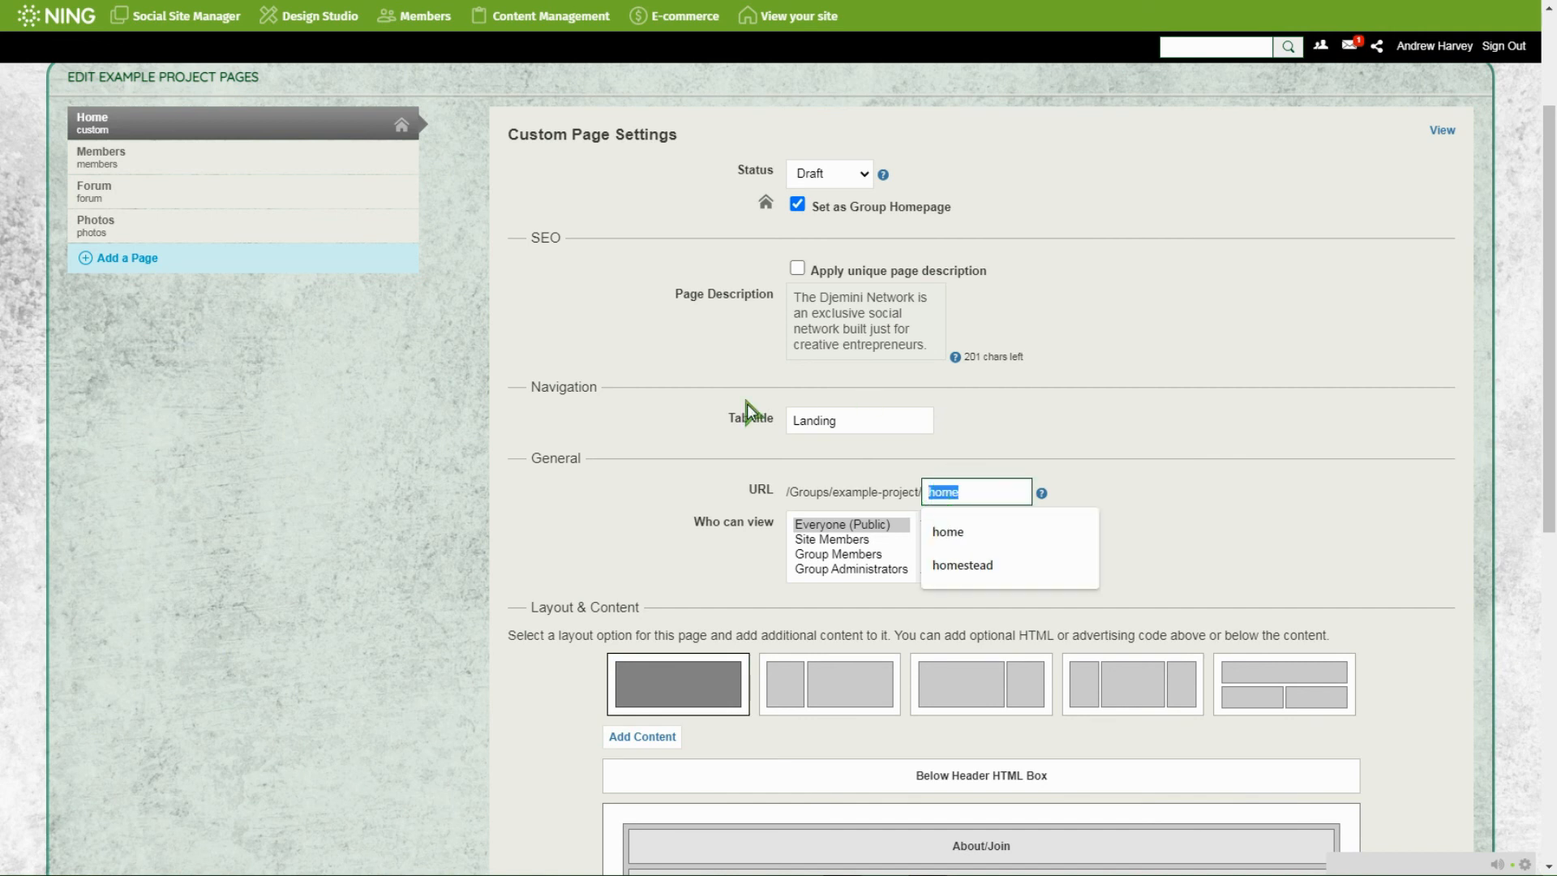
{"action": "type", "text": "landing"}
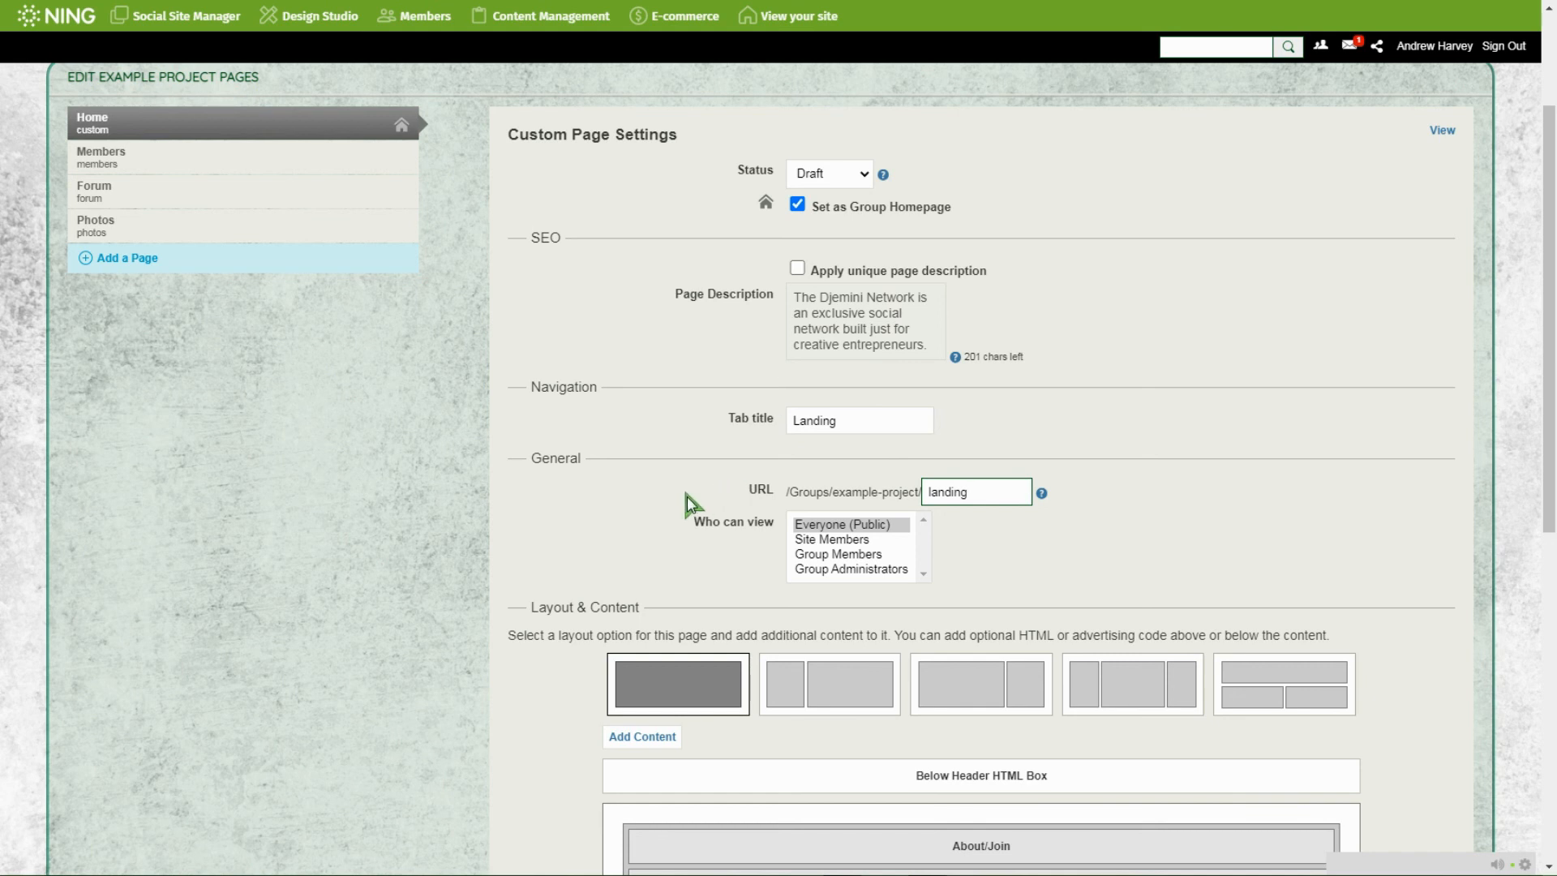
{"action": "left_click", "coordinate": [642, 499]}
Review the page's layout and content settings and open the live view of the page.
{"action": "scroll", "coordinate": [564, 478], "scroll_direction": "down", "scroll_amount": 3}
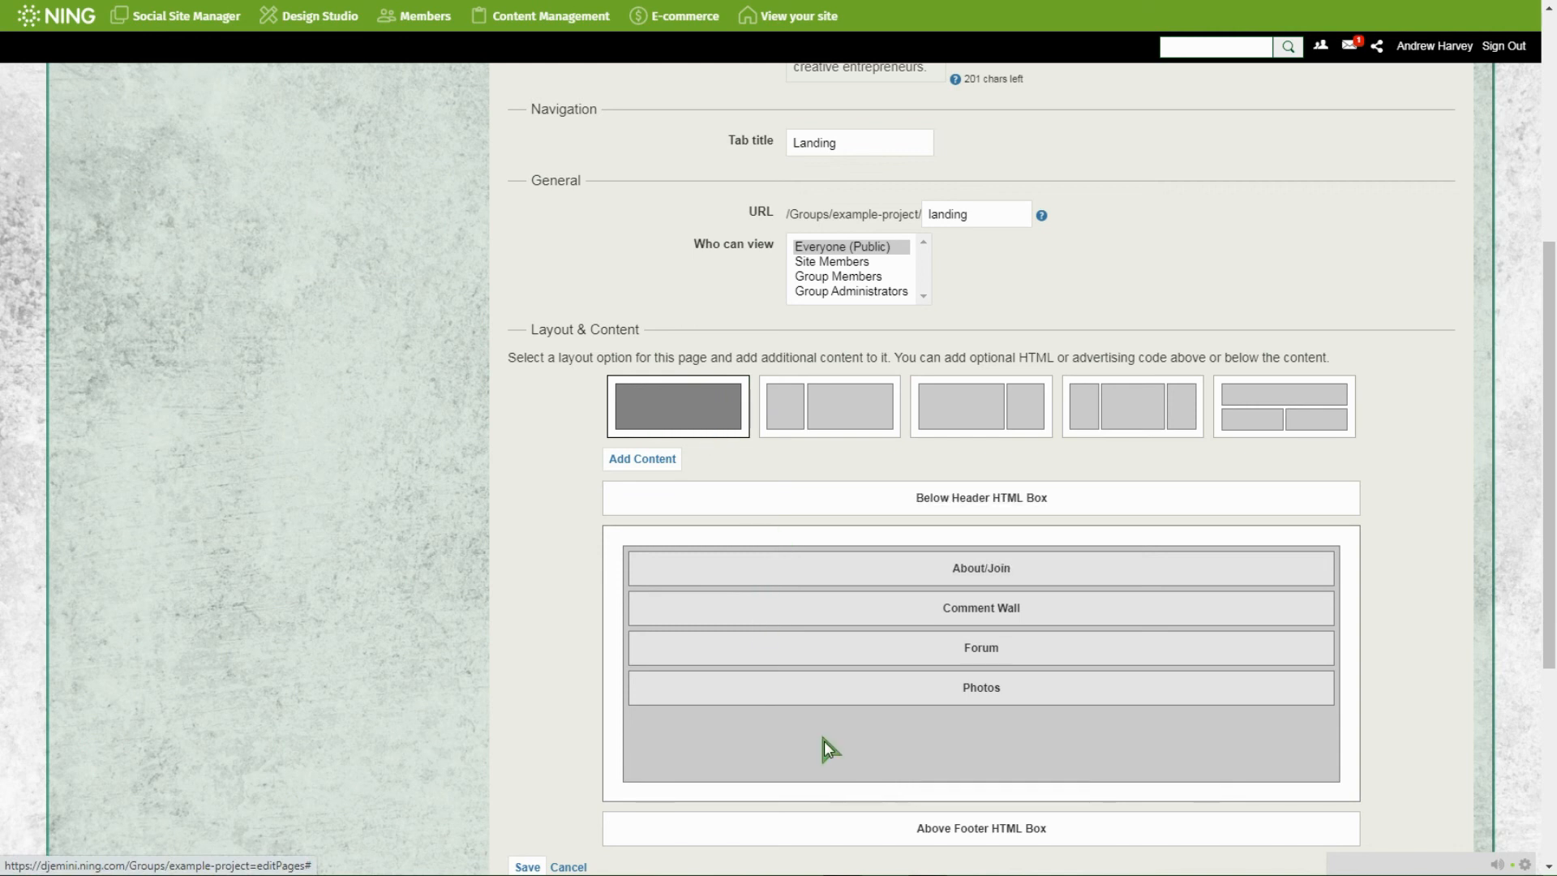
{"action": "scroll", "coordinate": [1433, 604], "scroll_direction": "up", "scroll_amount": 5}
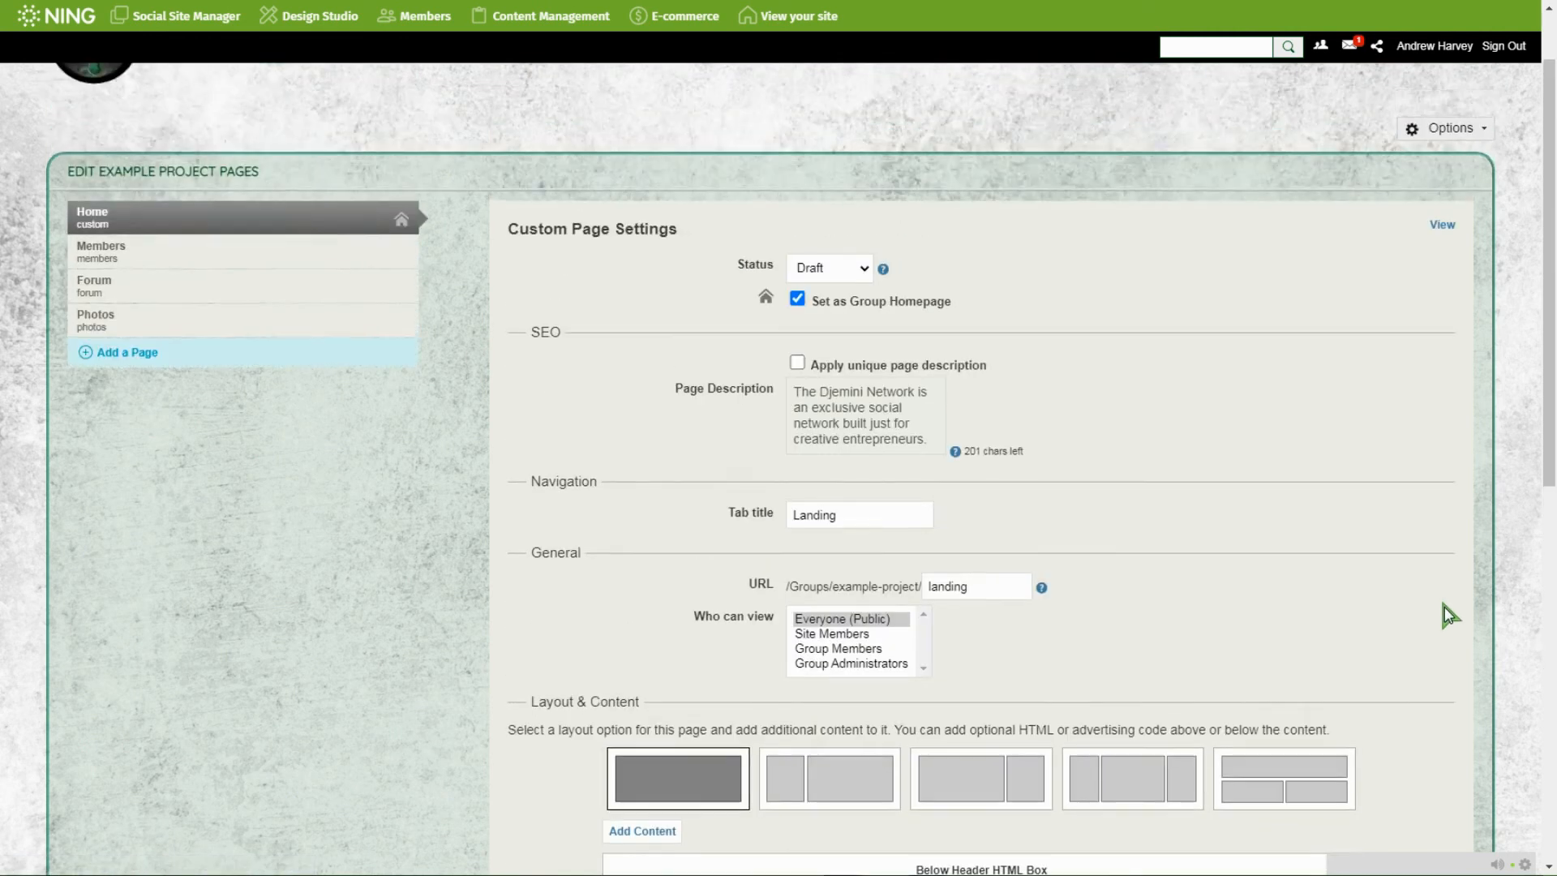
{"action": "scroll", "coordinate": [1449, 616], "scroll_direction": "up", "scroll_amount": 2}
{"action": "left_click", "coordinate": [1444, 325]}
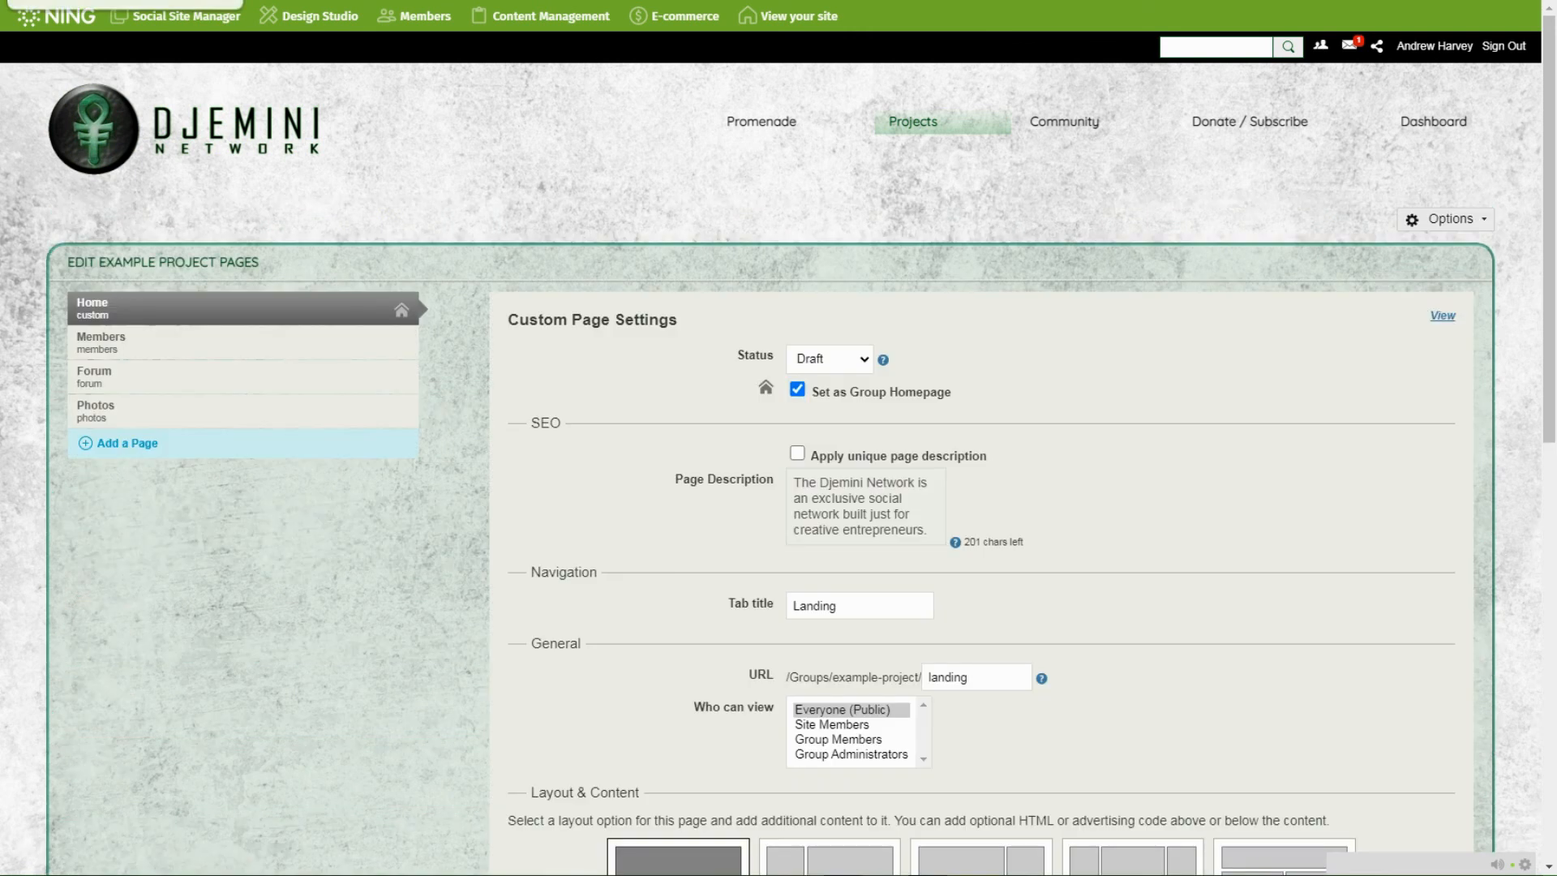
Title the landing page's About/Join section "Welcome to the Example!" and save the page.
{"action": "scroll", "coordinate": [567, 744], "scroll_direction": "down", "scroll_amount": 8}
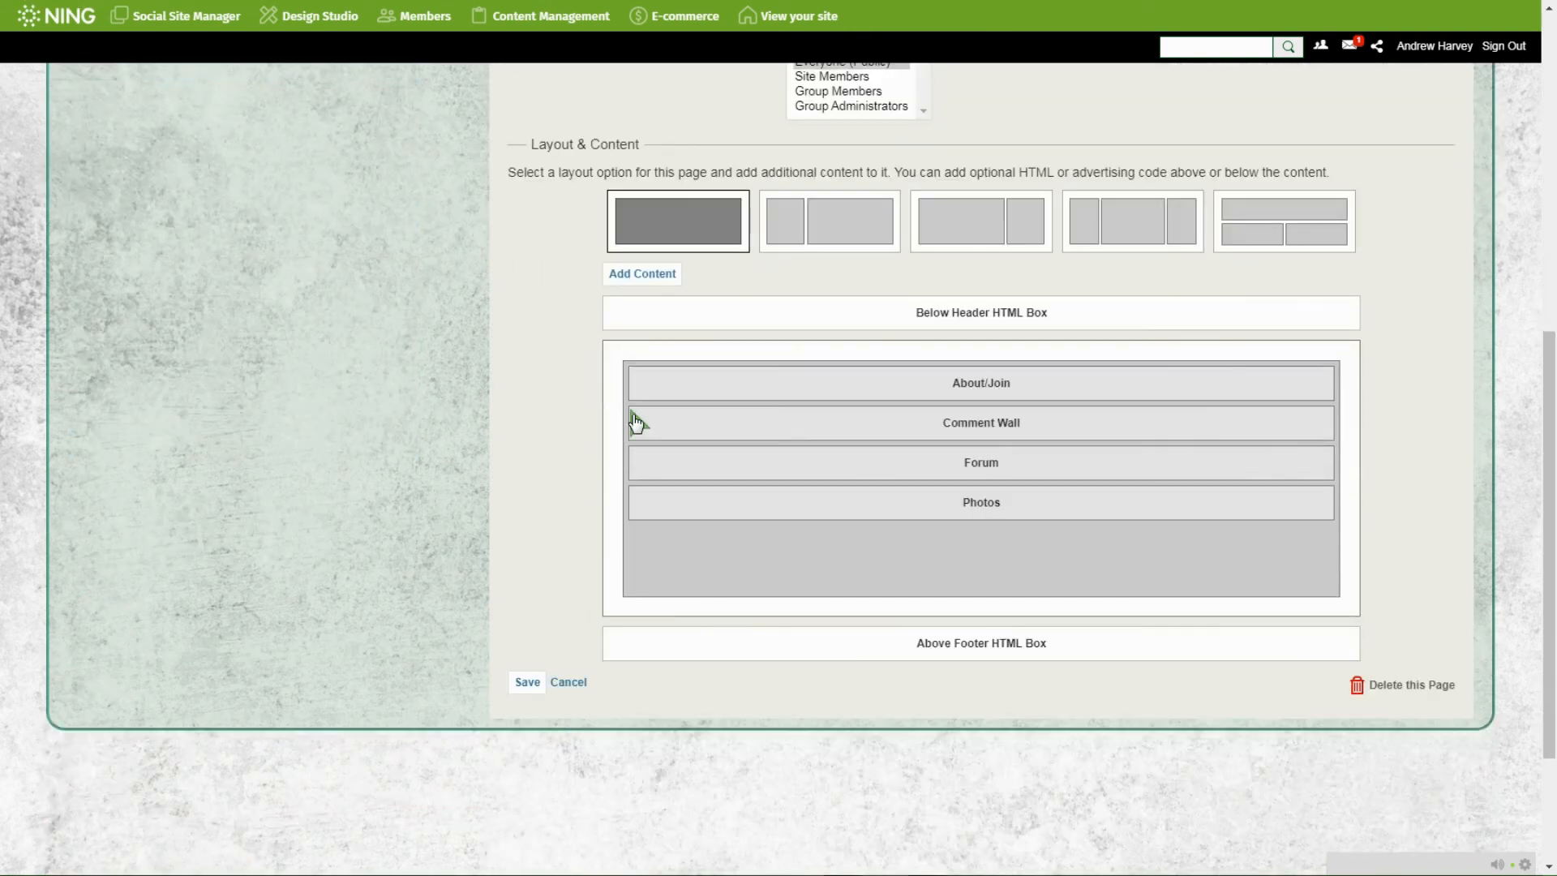
{"action": "left_click", "coordinate": [790, 381]}
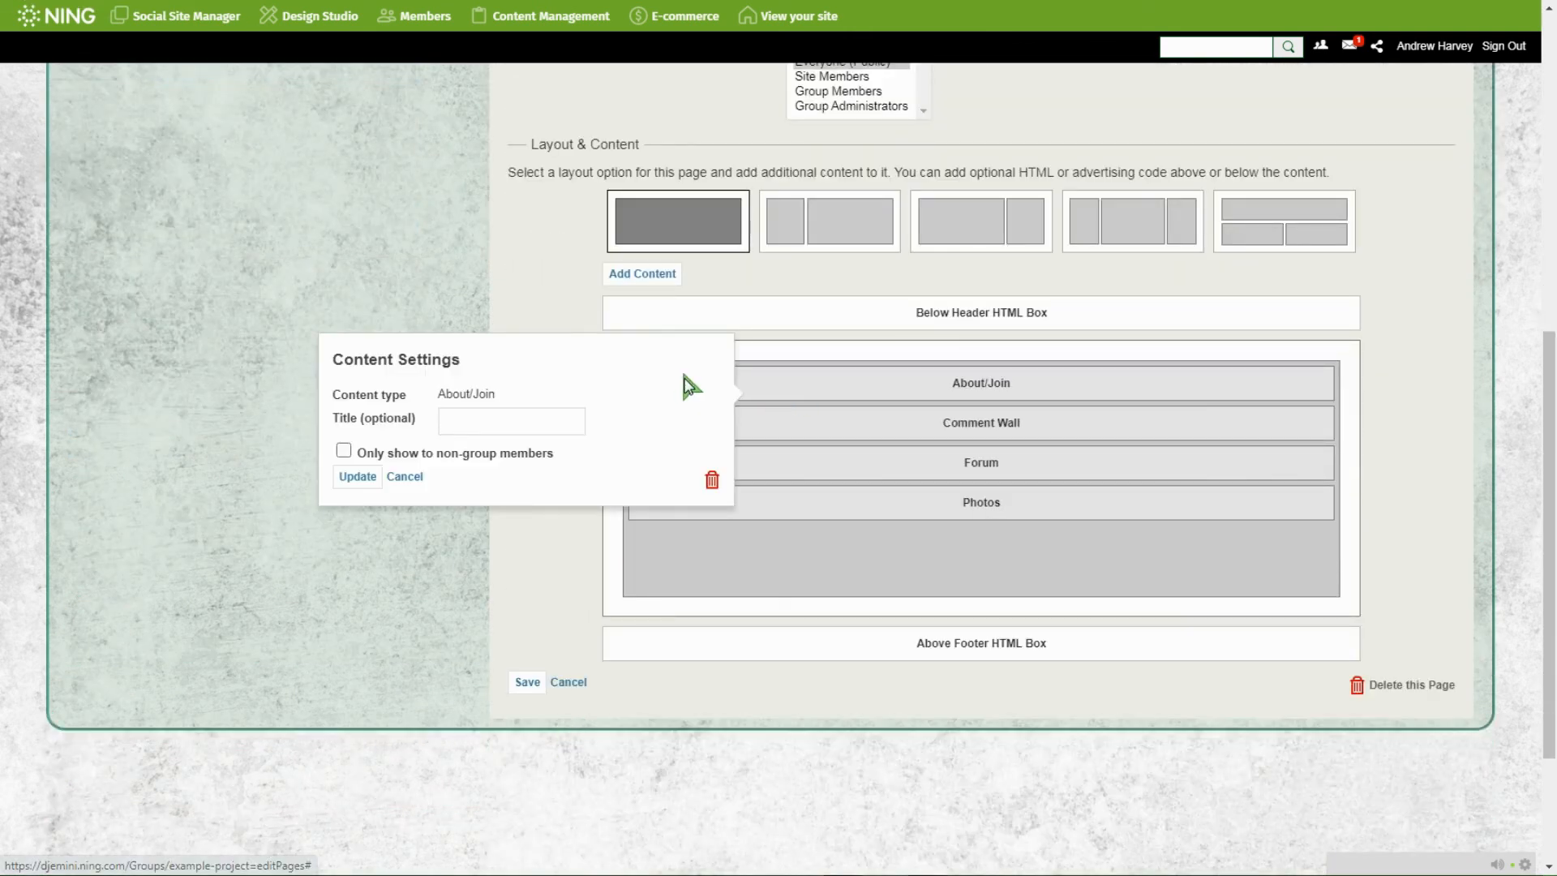
{"action": "left_click", "coordinate": [453, 420]}
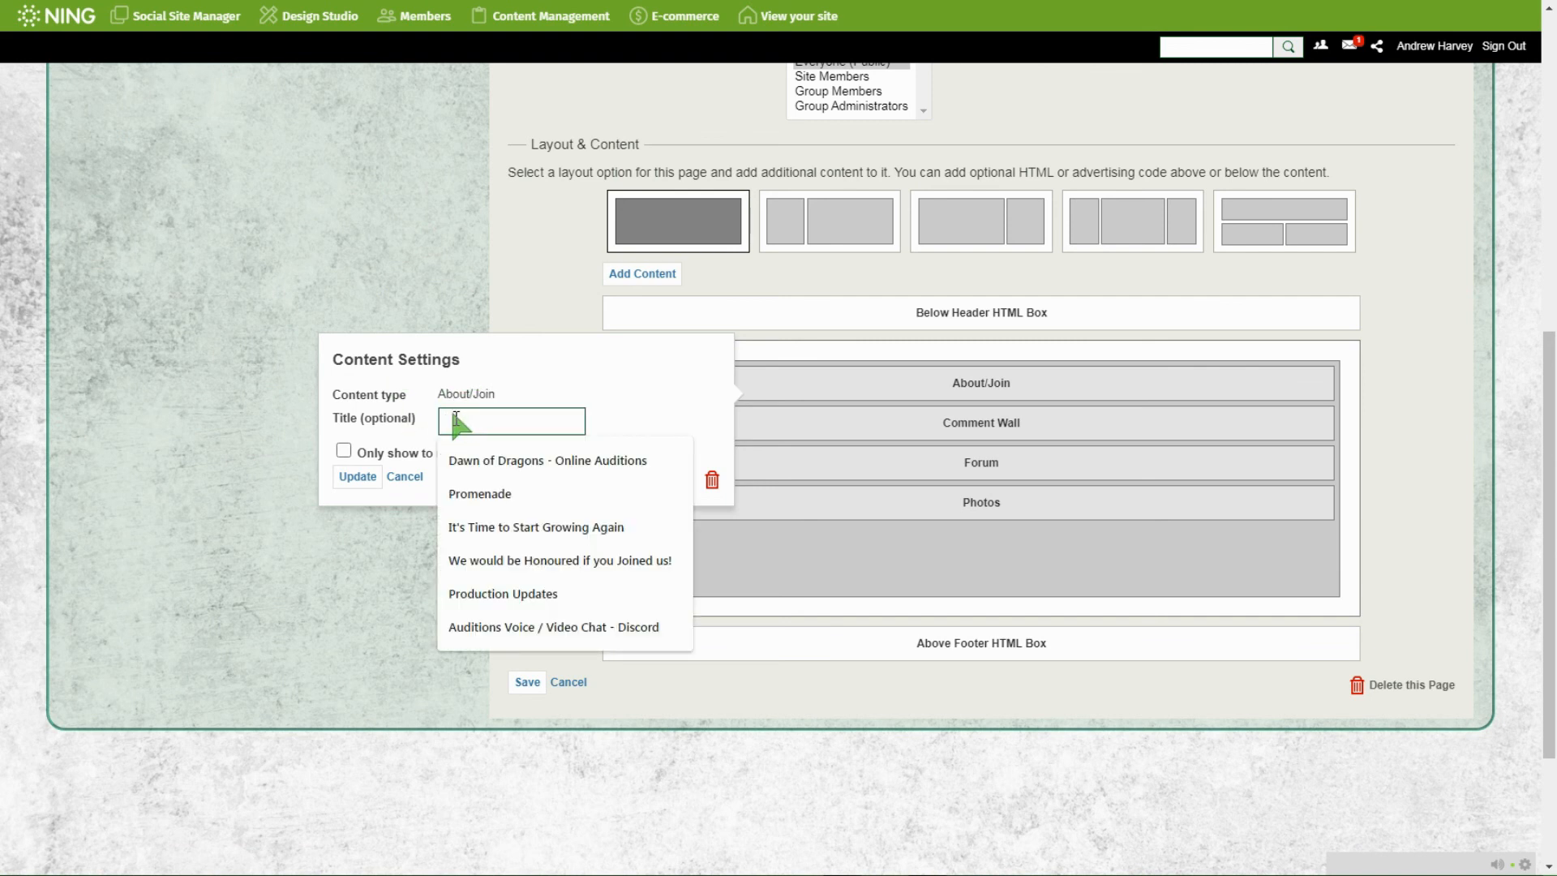
{"action": "type", "text": "Welcome to the"}
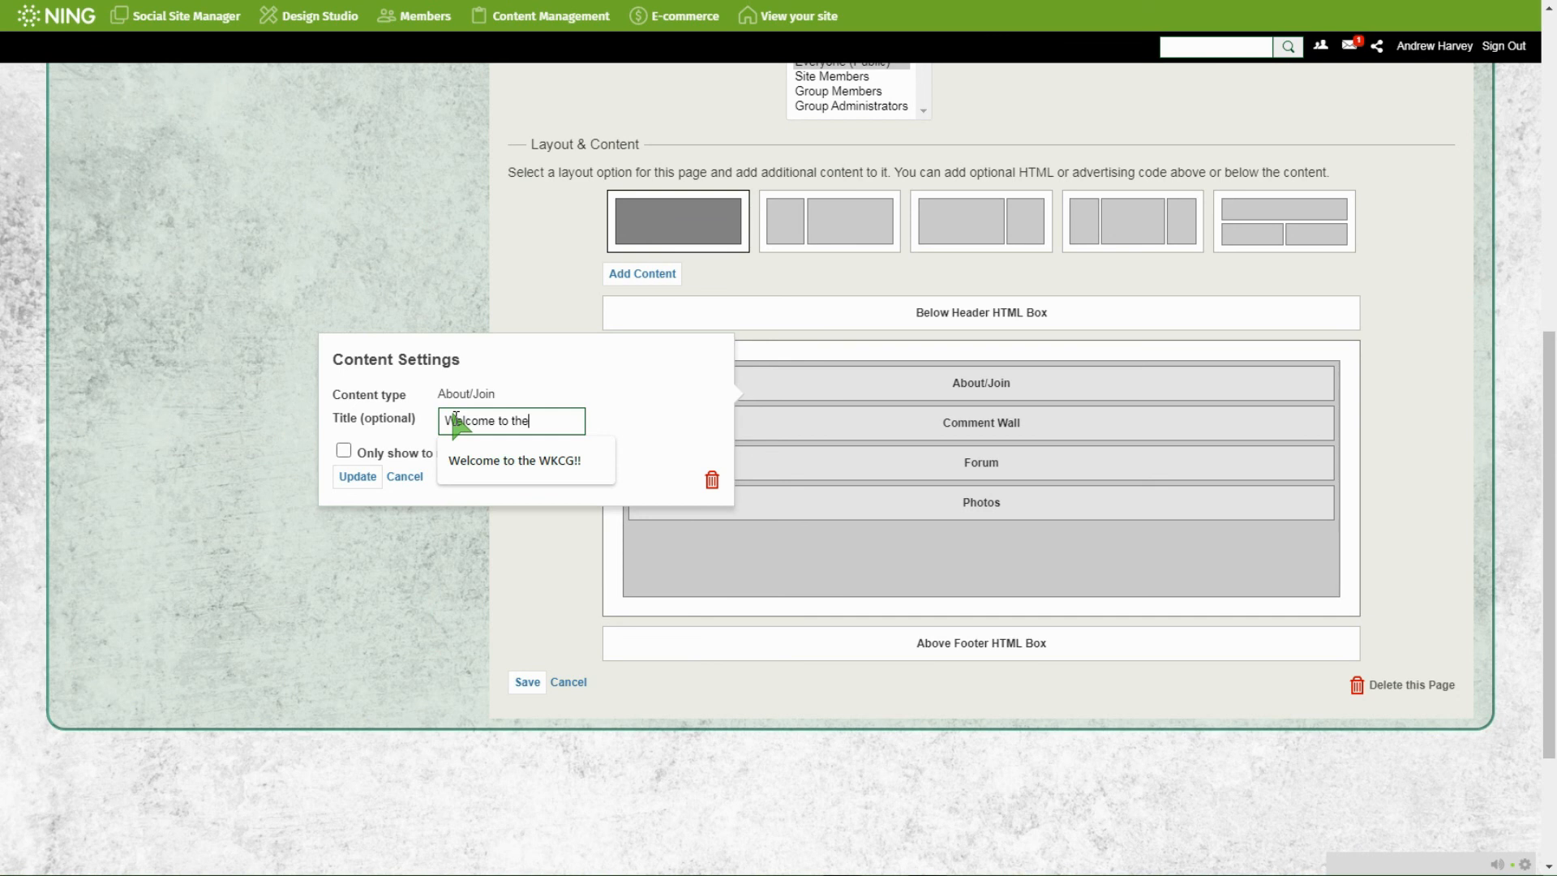
{"action": "type", "text": " Exampl"}
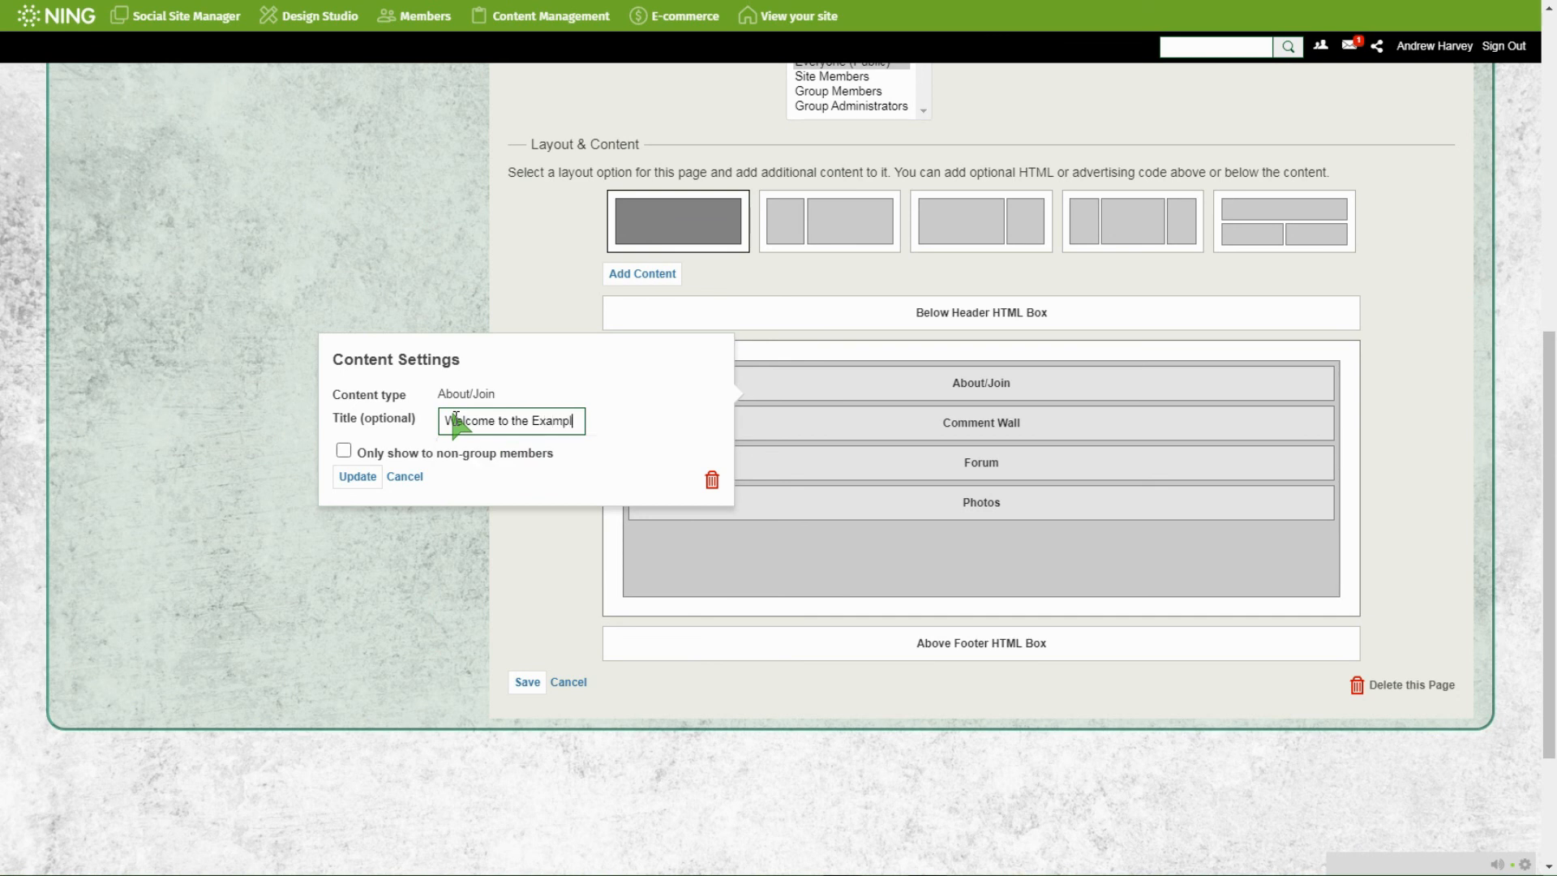
{"action": "type", "text": "e!"}
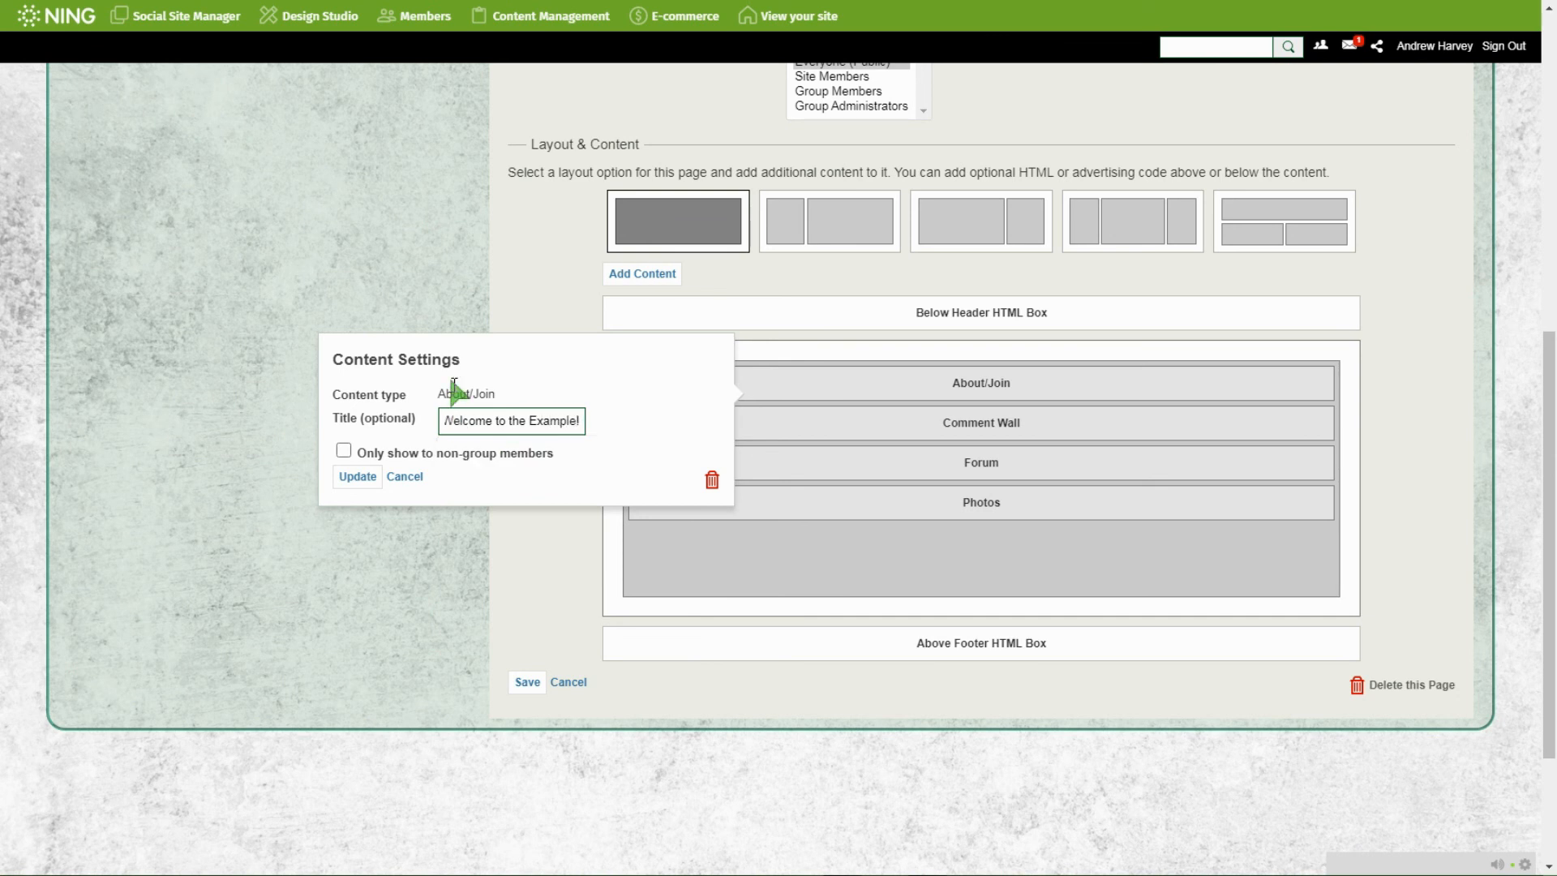
{"action": "left_click", "coordinate": [361, 480]}
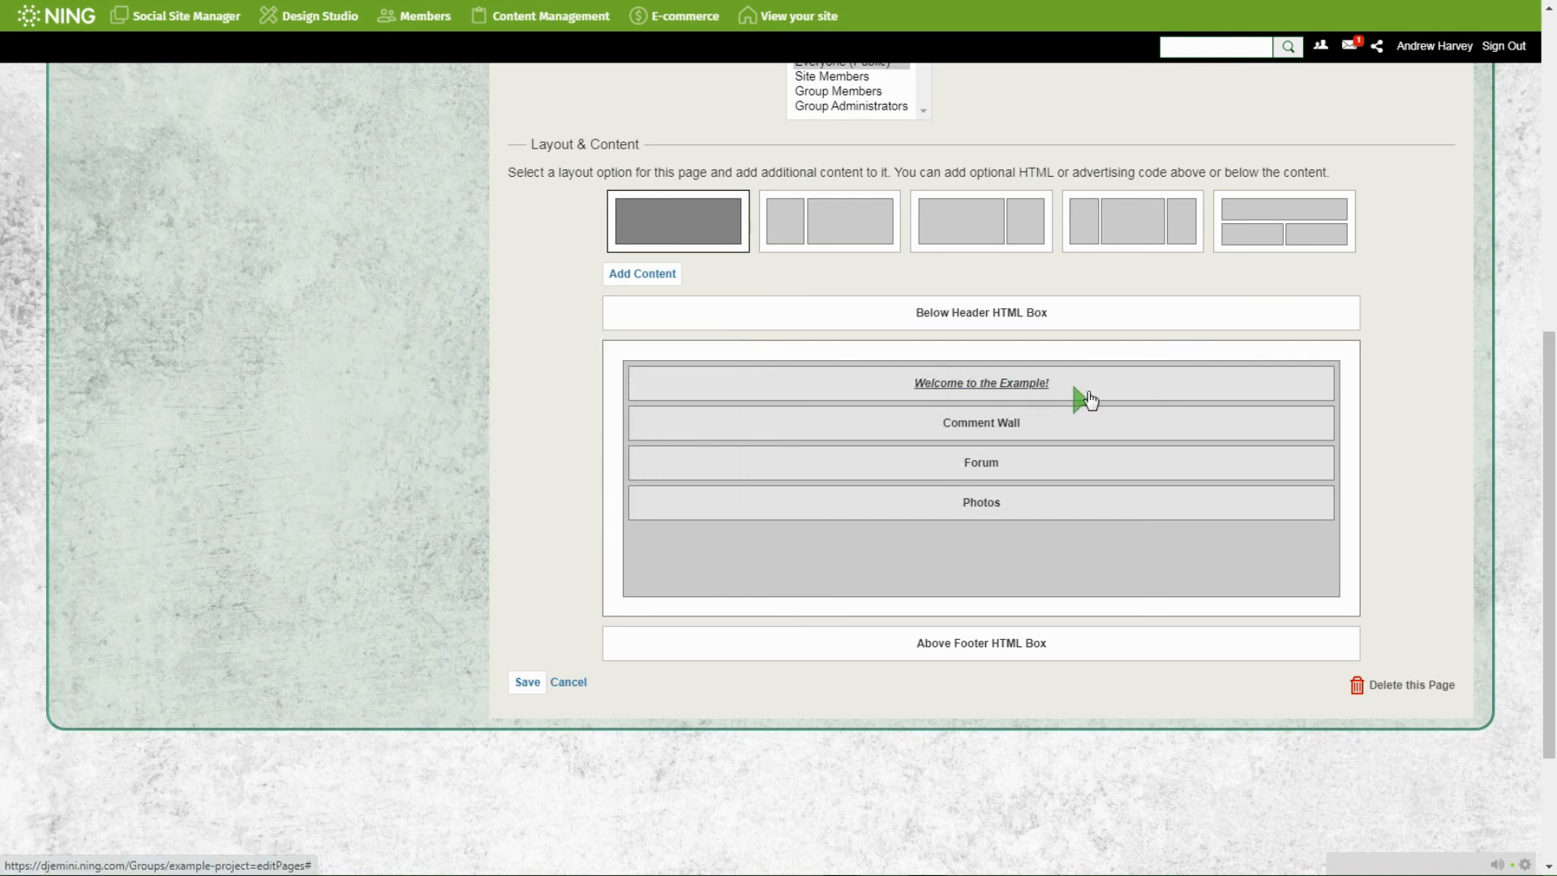
{"action": "left_click", "coordinate": [528, 683]}
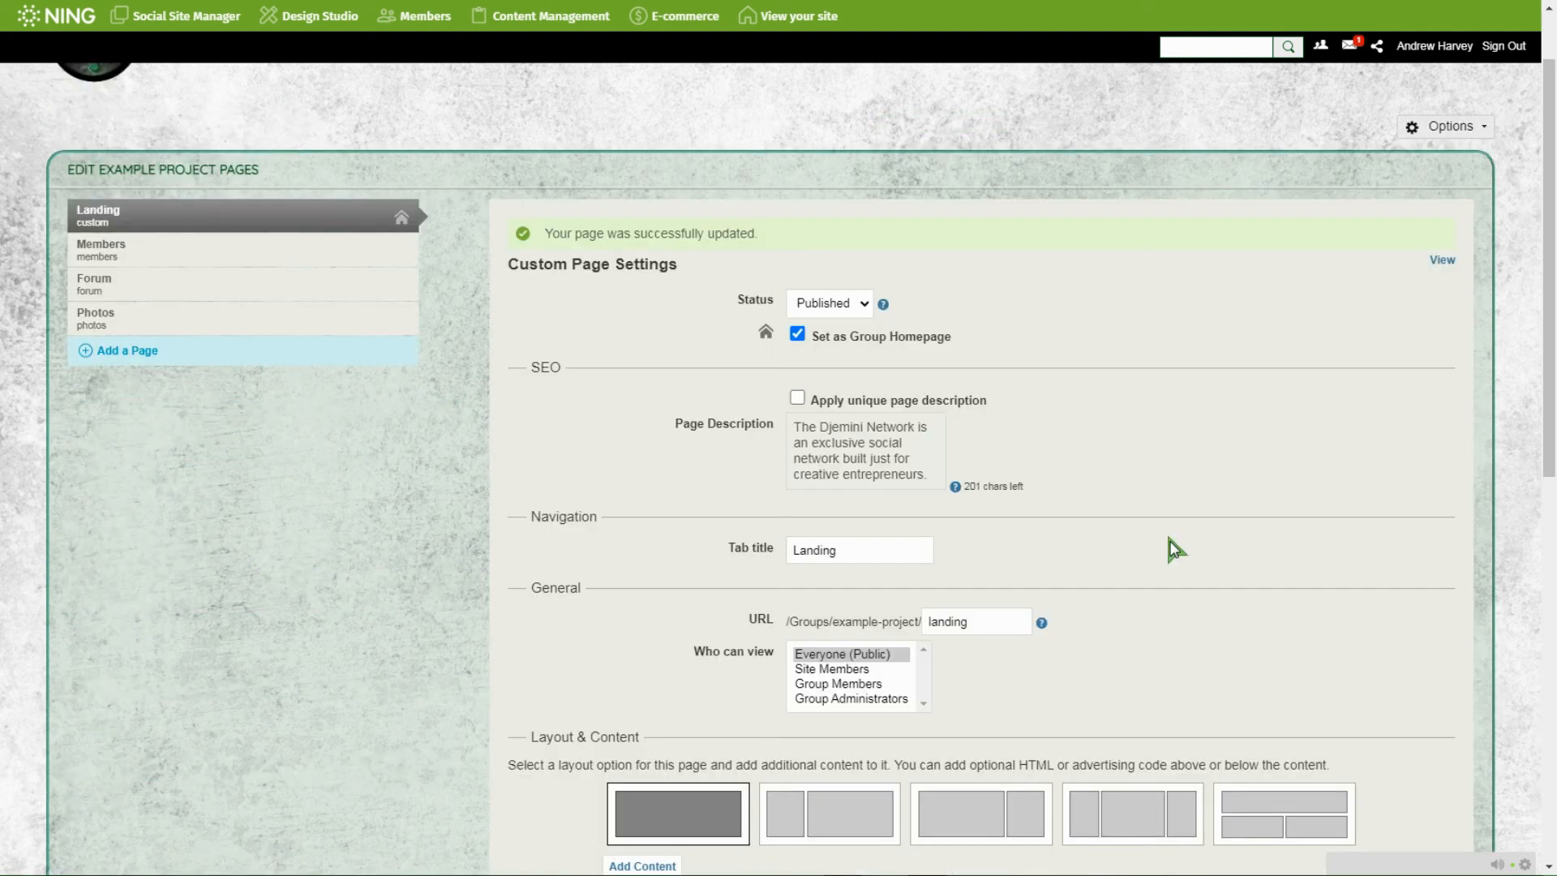
Title the landing page's Comment Wall section "Leave a comment!", keeping Standard comments, and save the page.
{"action": "scroll", "coordinate": [663, 513], "scroll_direction": "down", "scroll_amount": 7}
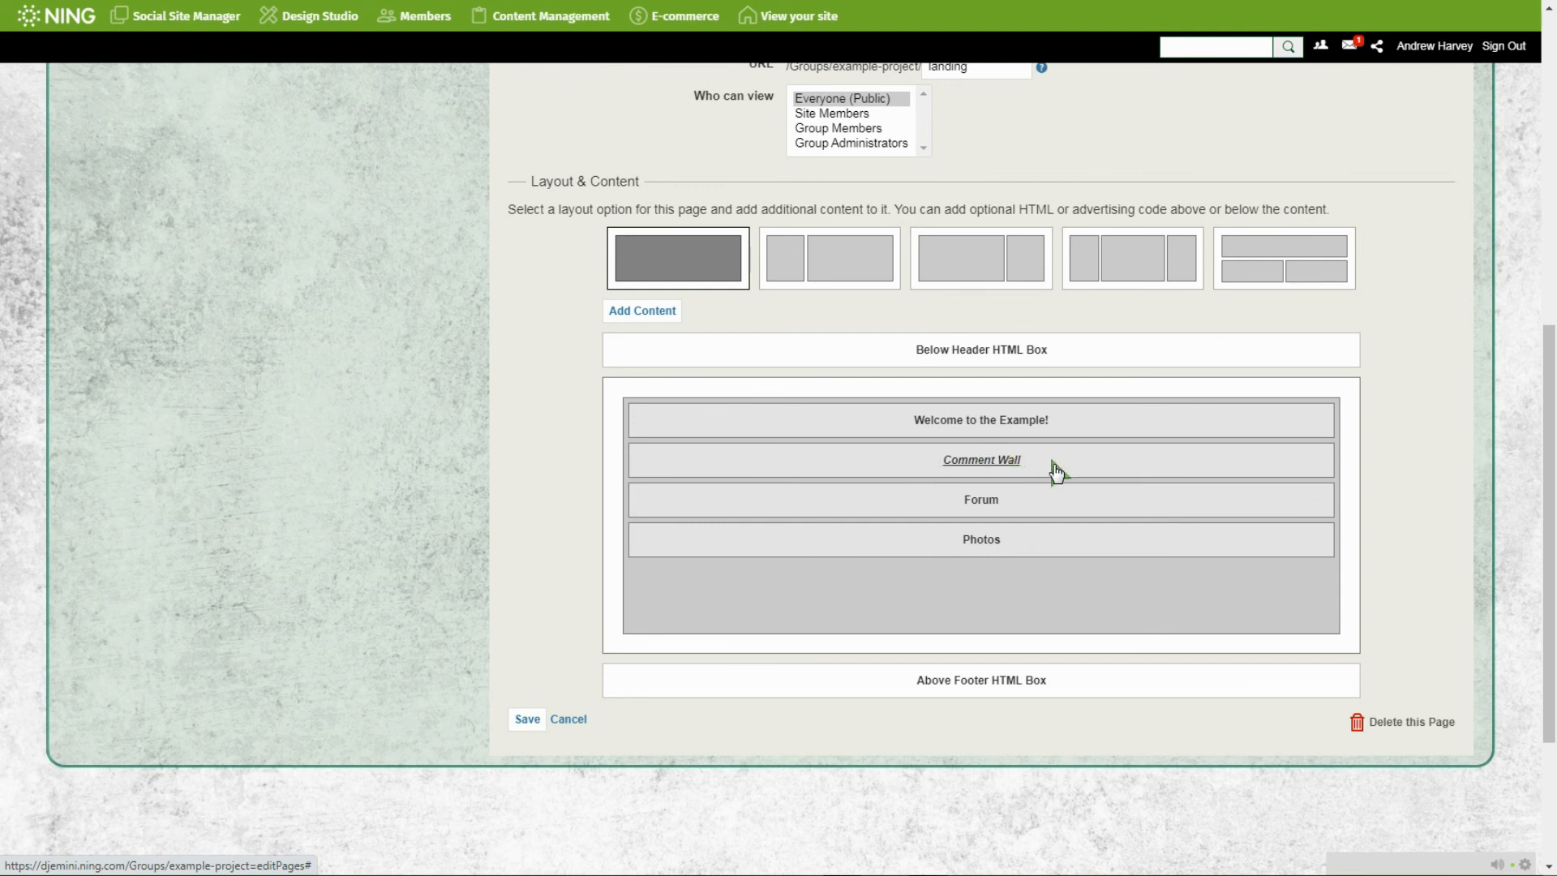
{"action": "left_click", "coordinate": [852, 460]}
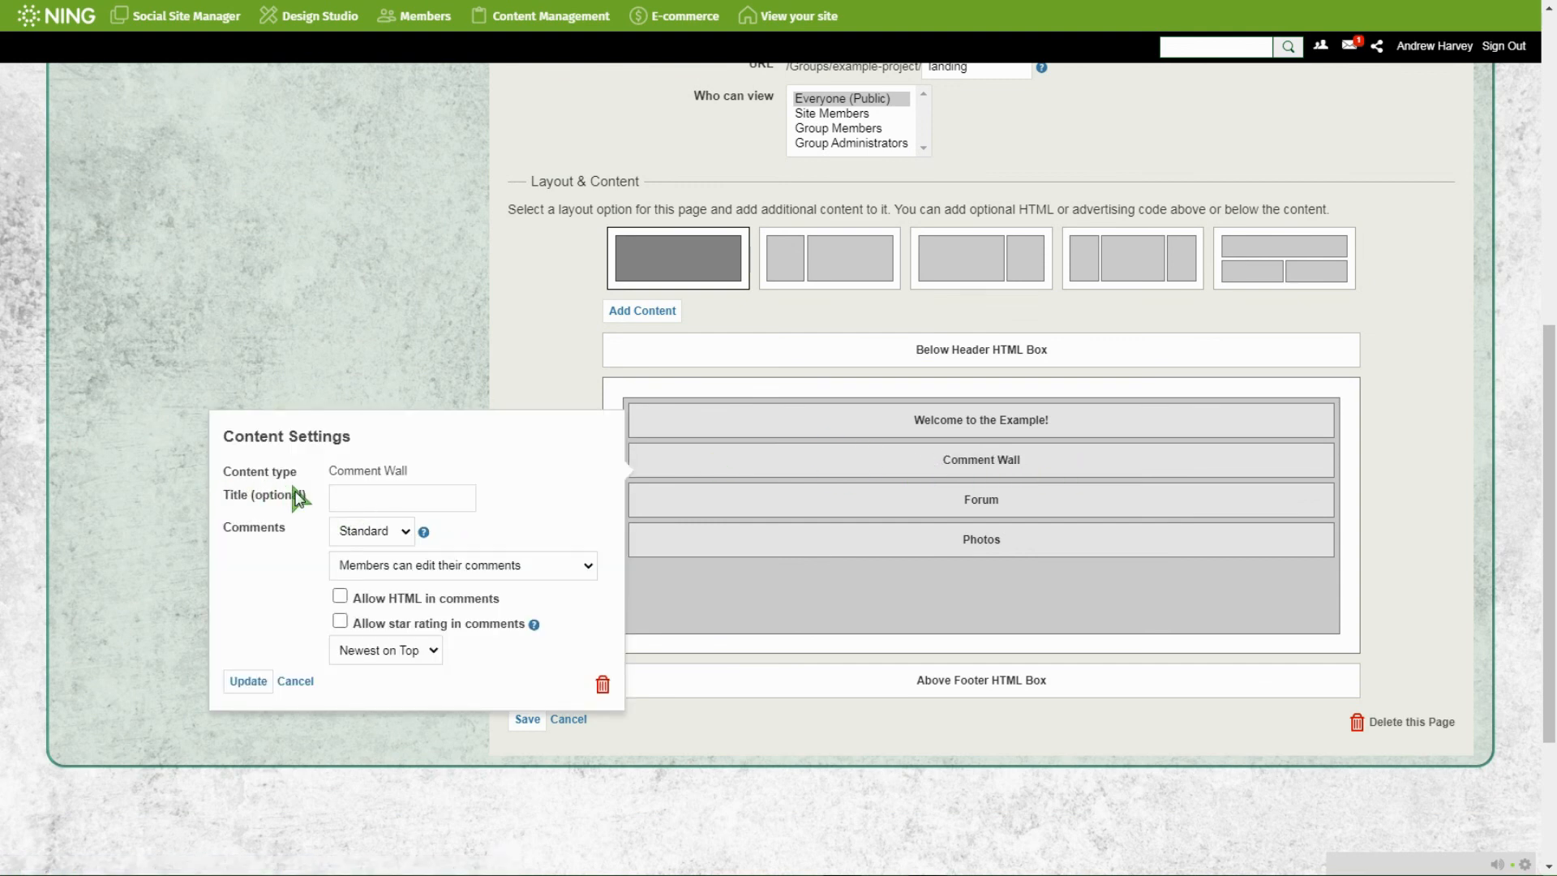
{"action": "left_click", "coordinate": [386, 497]}
{"action": "type", "text": "Leave a comment"}
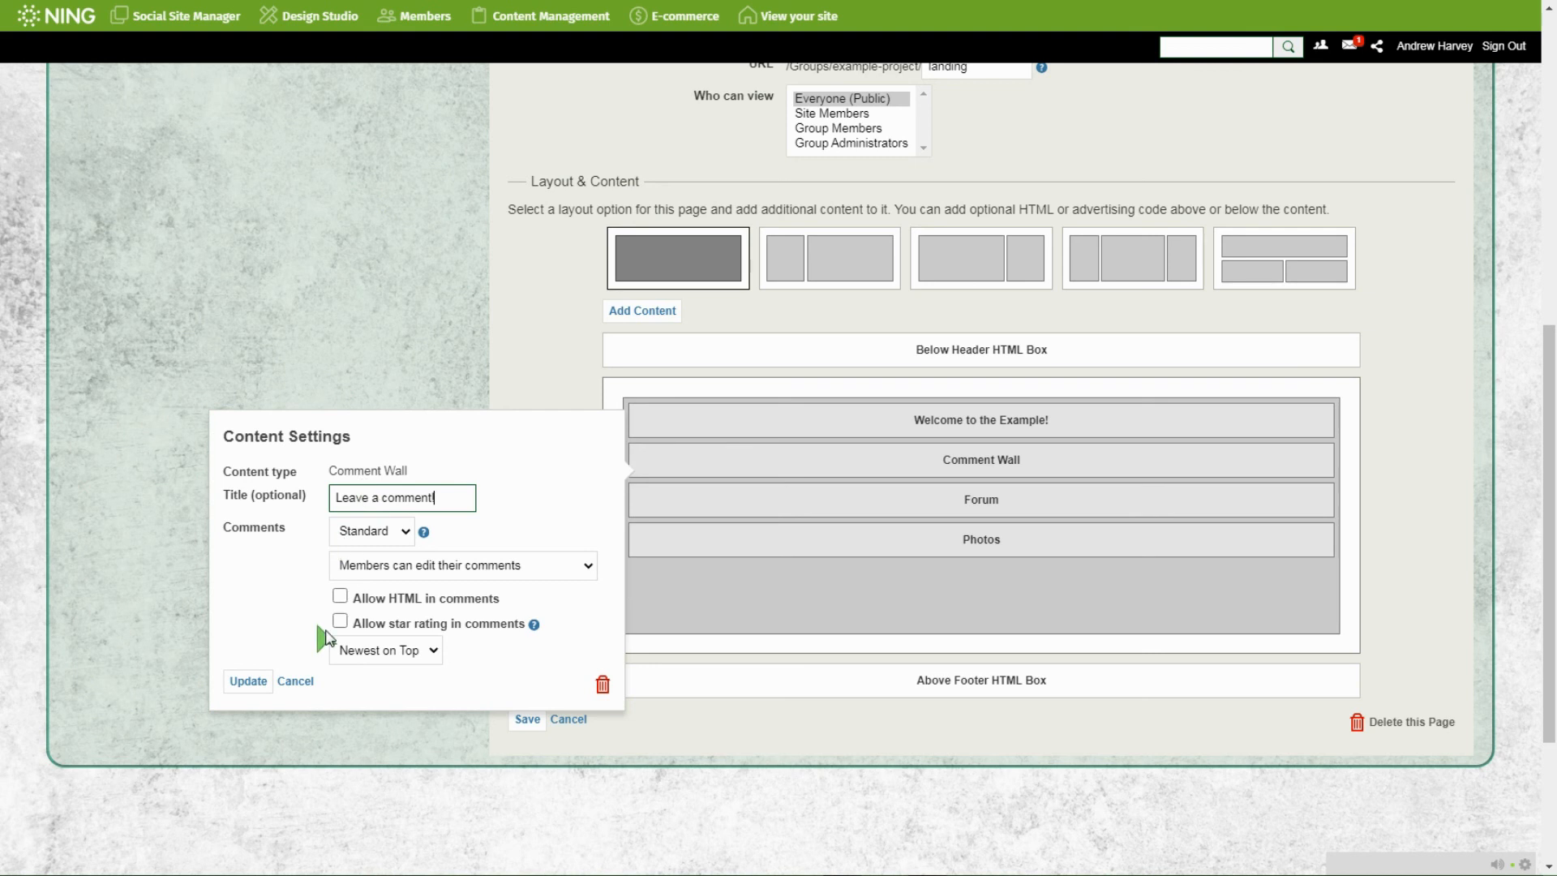
{"action": "left_click", "coordinate": [402, 532]}
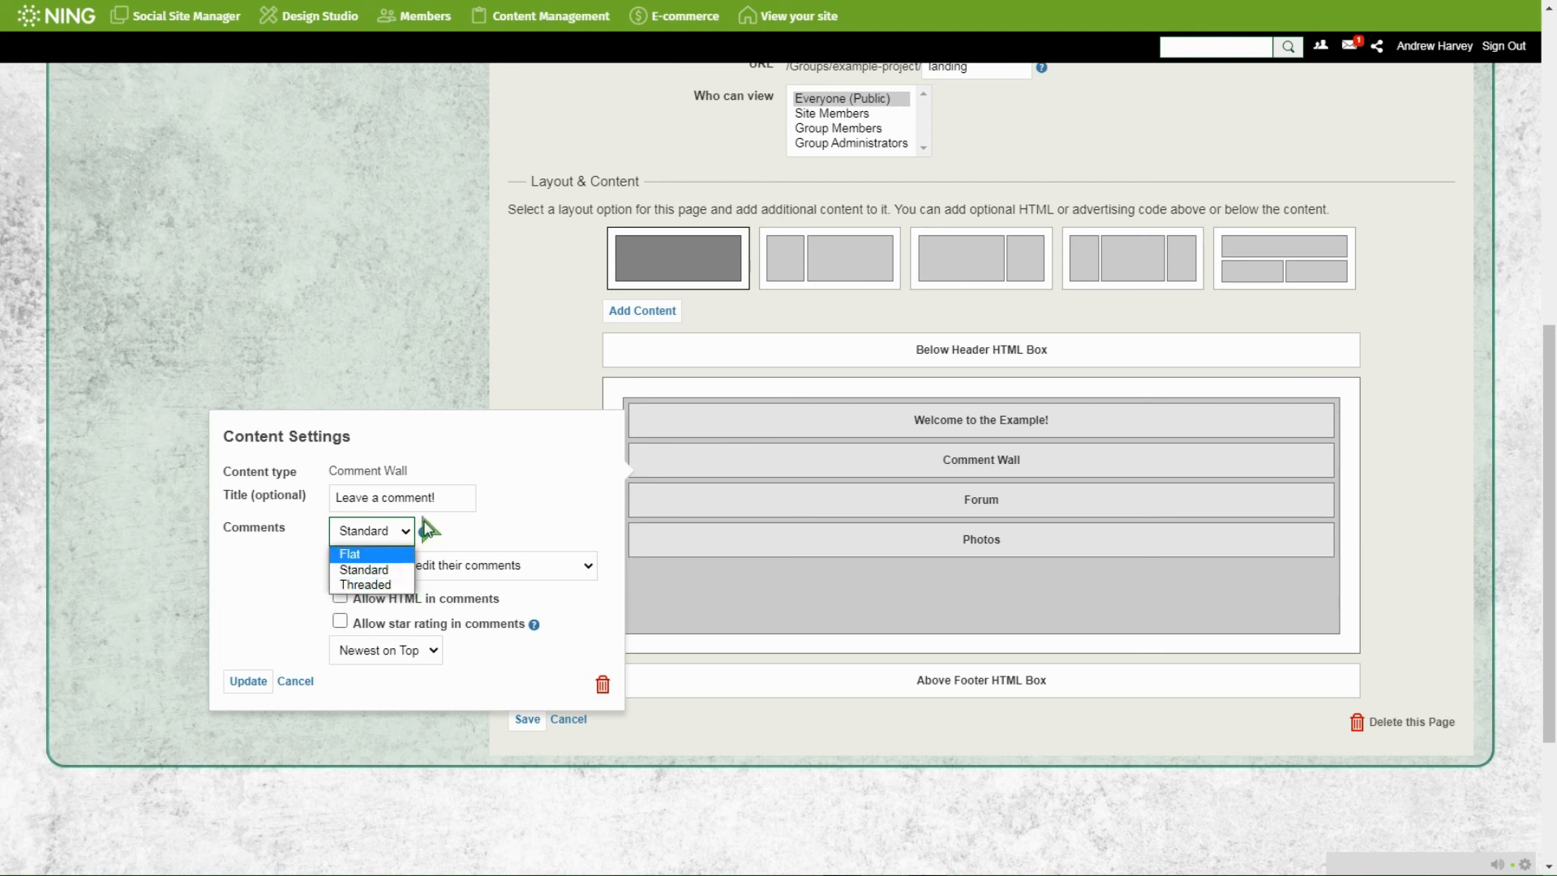
{"action": "left_click", "coordinate": [269, 559]}
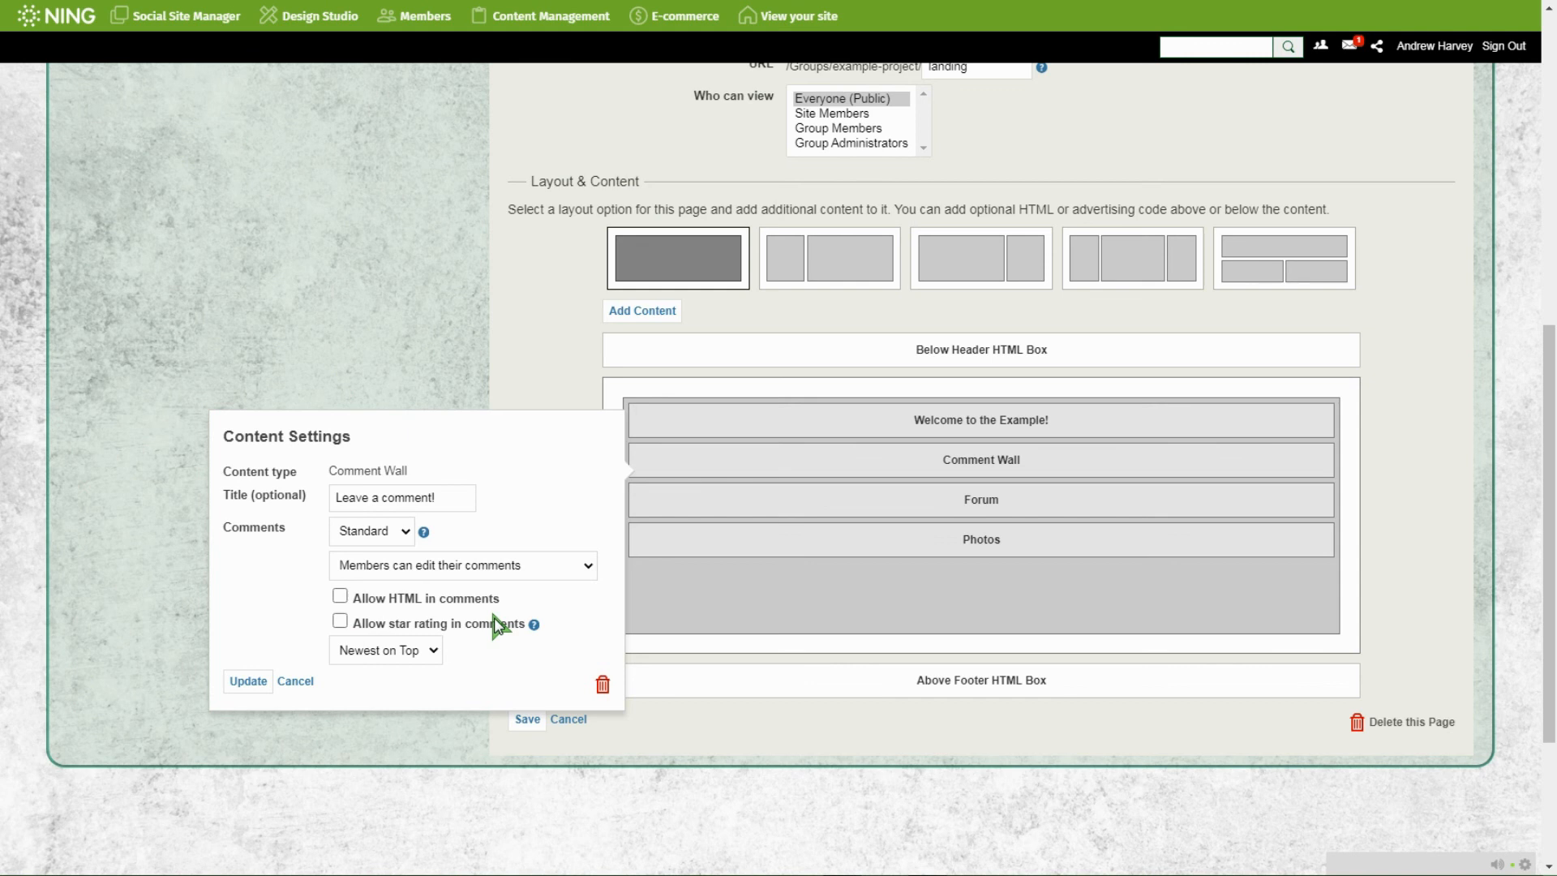
{"action": "left_click", "coordinate": [249, 683]}
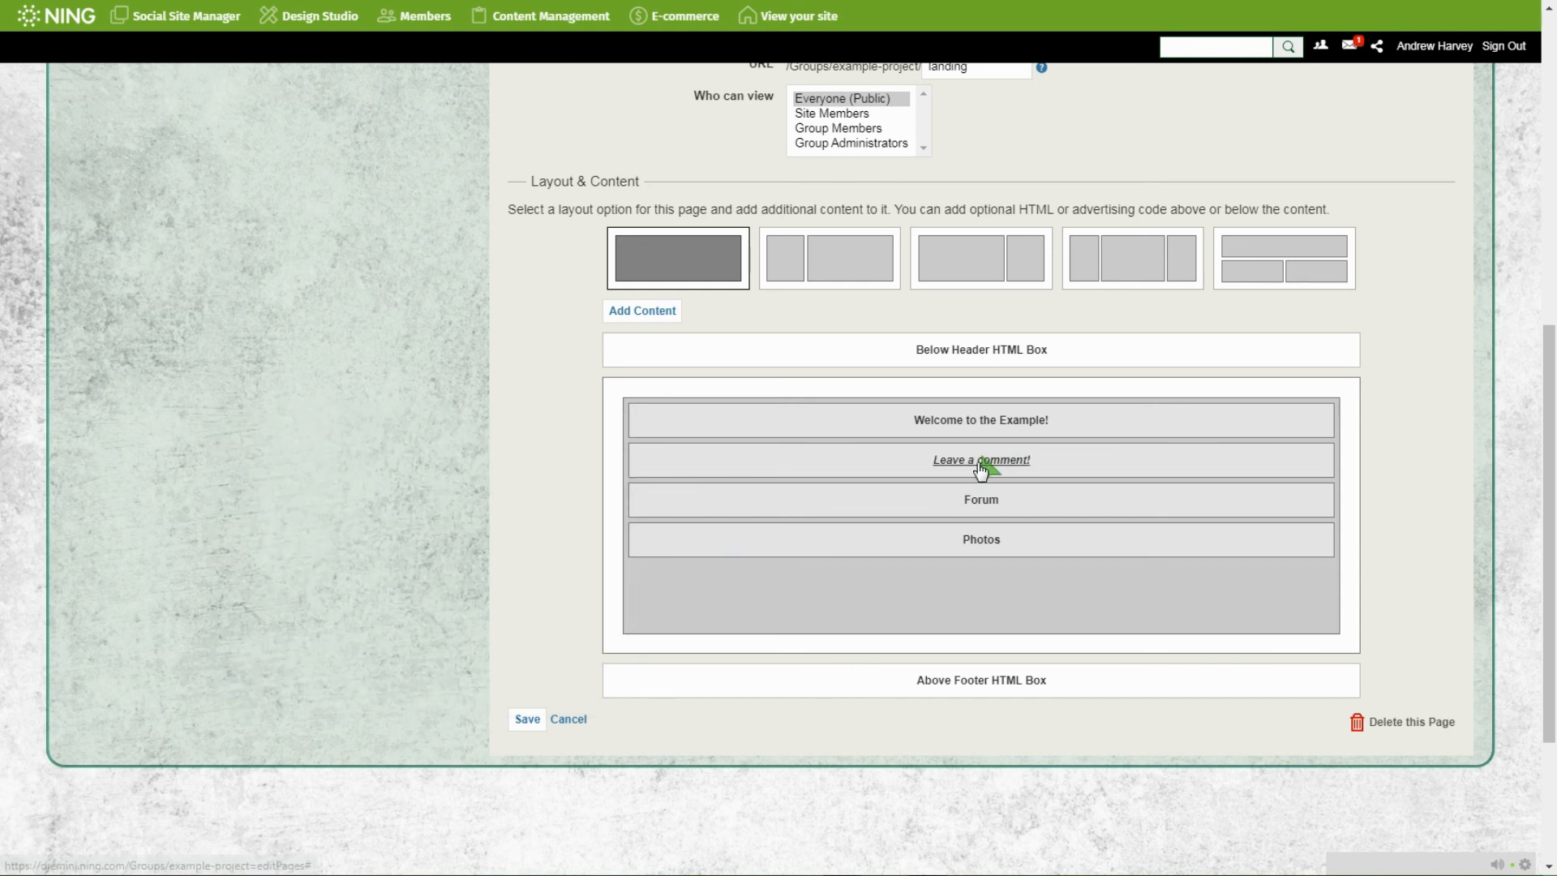
{"action": "left_click", "coordinate": [527, 718]}
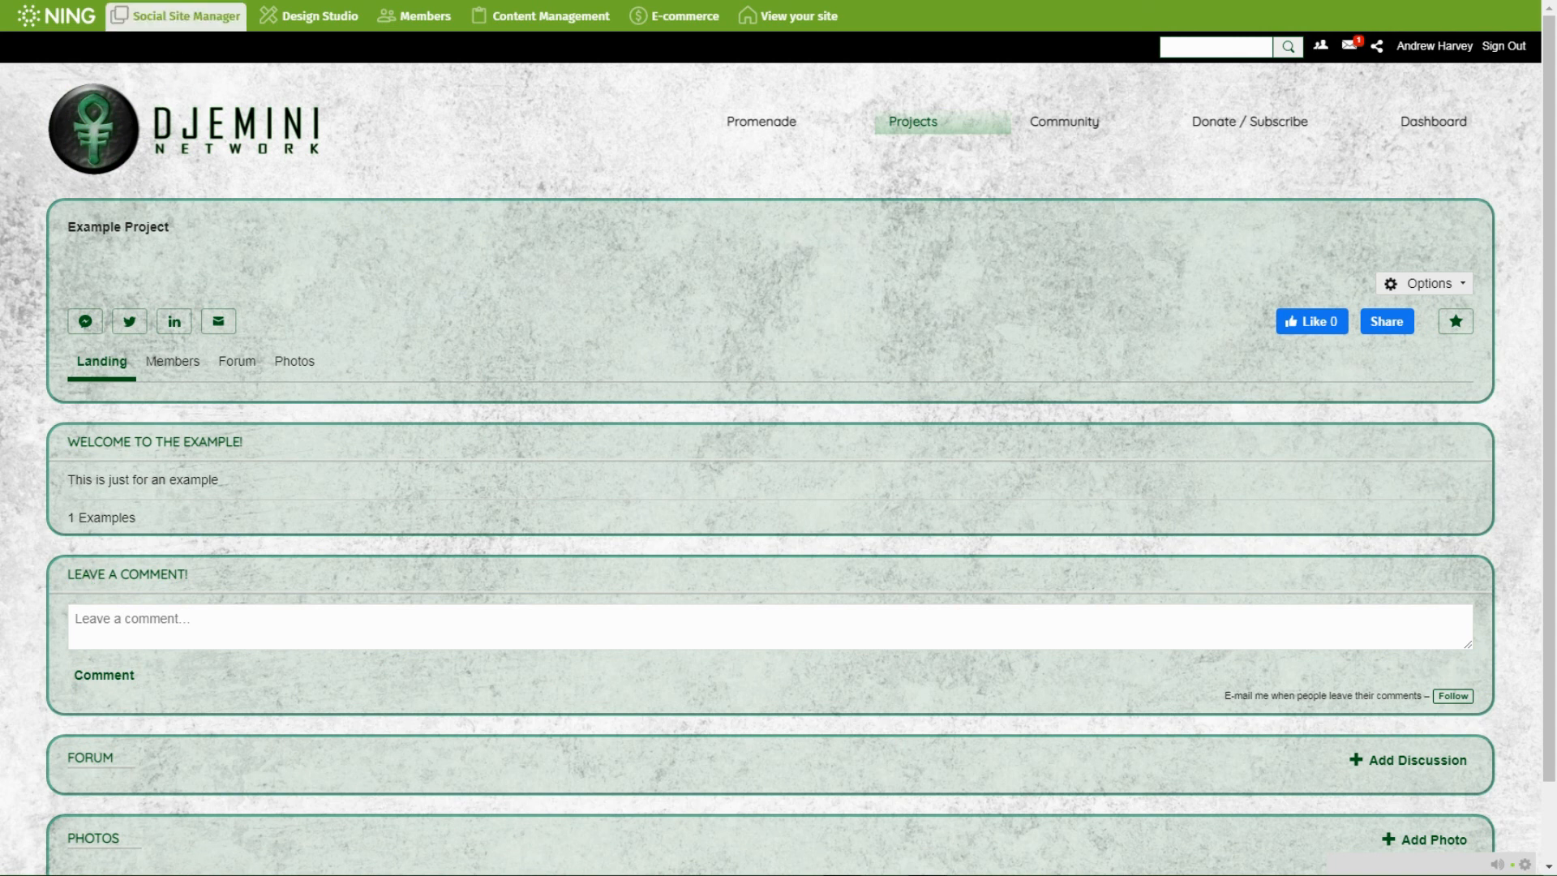
Give the landing page the two-column layout with a narrow right column and move the Welcome to the Example! section into that column.
{"action": "left_click", "coordinate": [207, 0]}
{"action": "scroll", "coordinate": [539, 675], "scroll_direction": "down", "scroll_amount": 1}
{"action": "scroll", "coordinate": [539, 669], "scroll_direction": "down", "scroll_amount": 2}
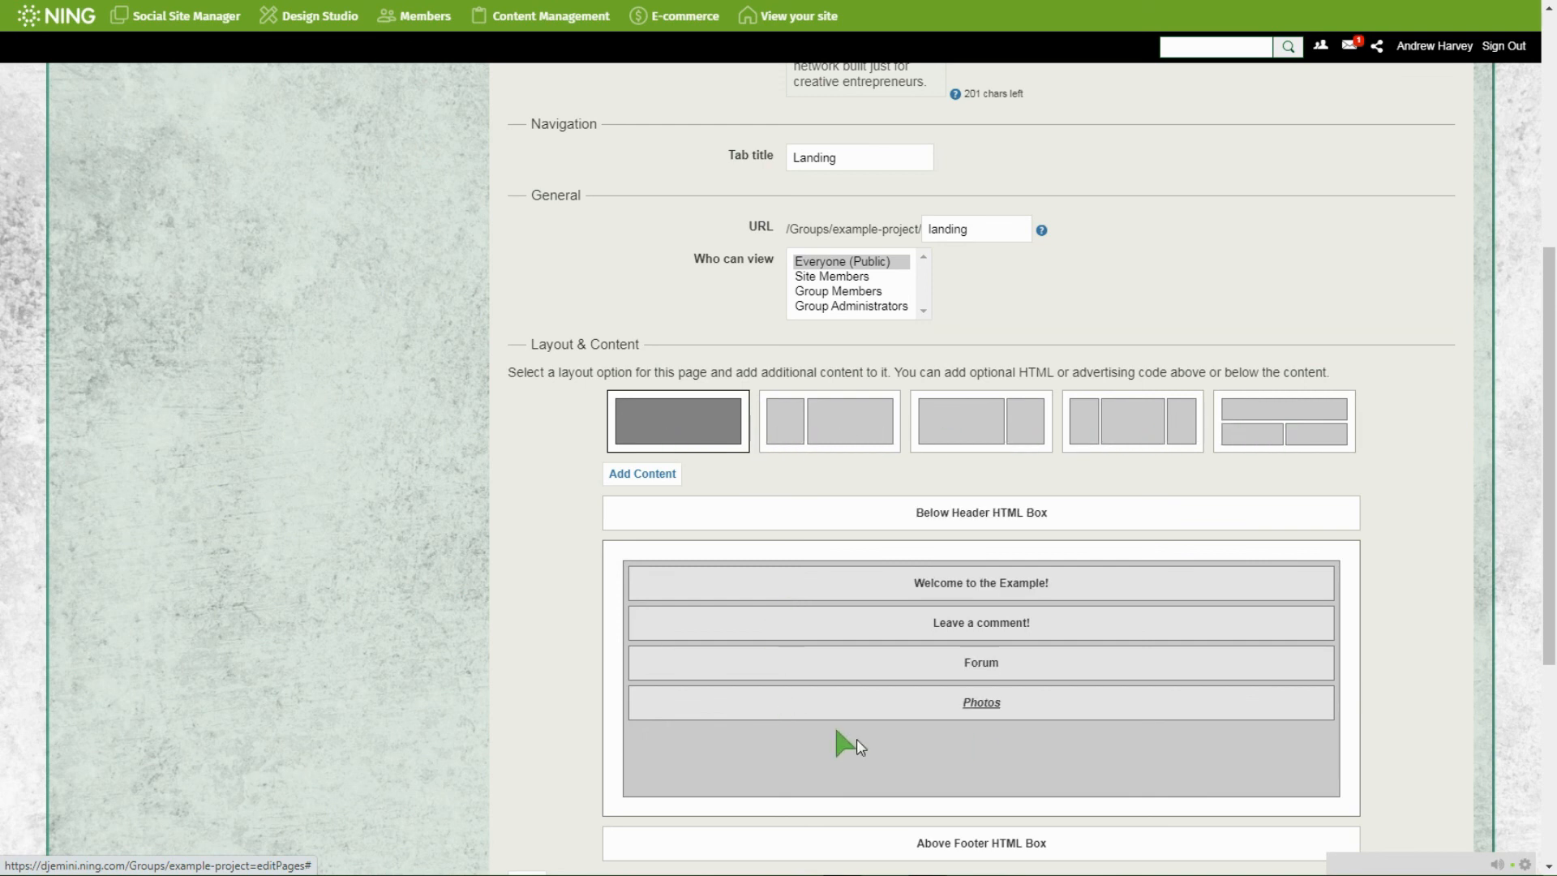
{"action": "left_click", "coordinate": [1015, 433]}
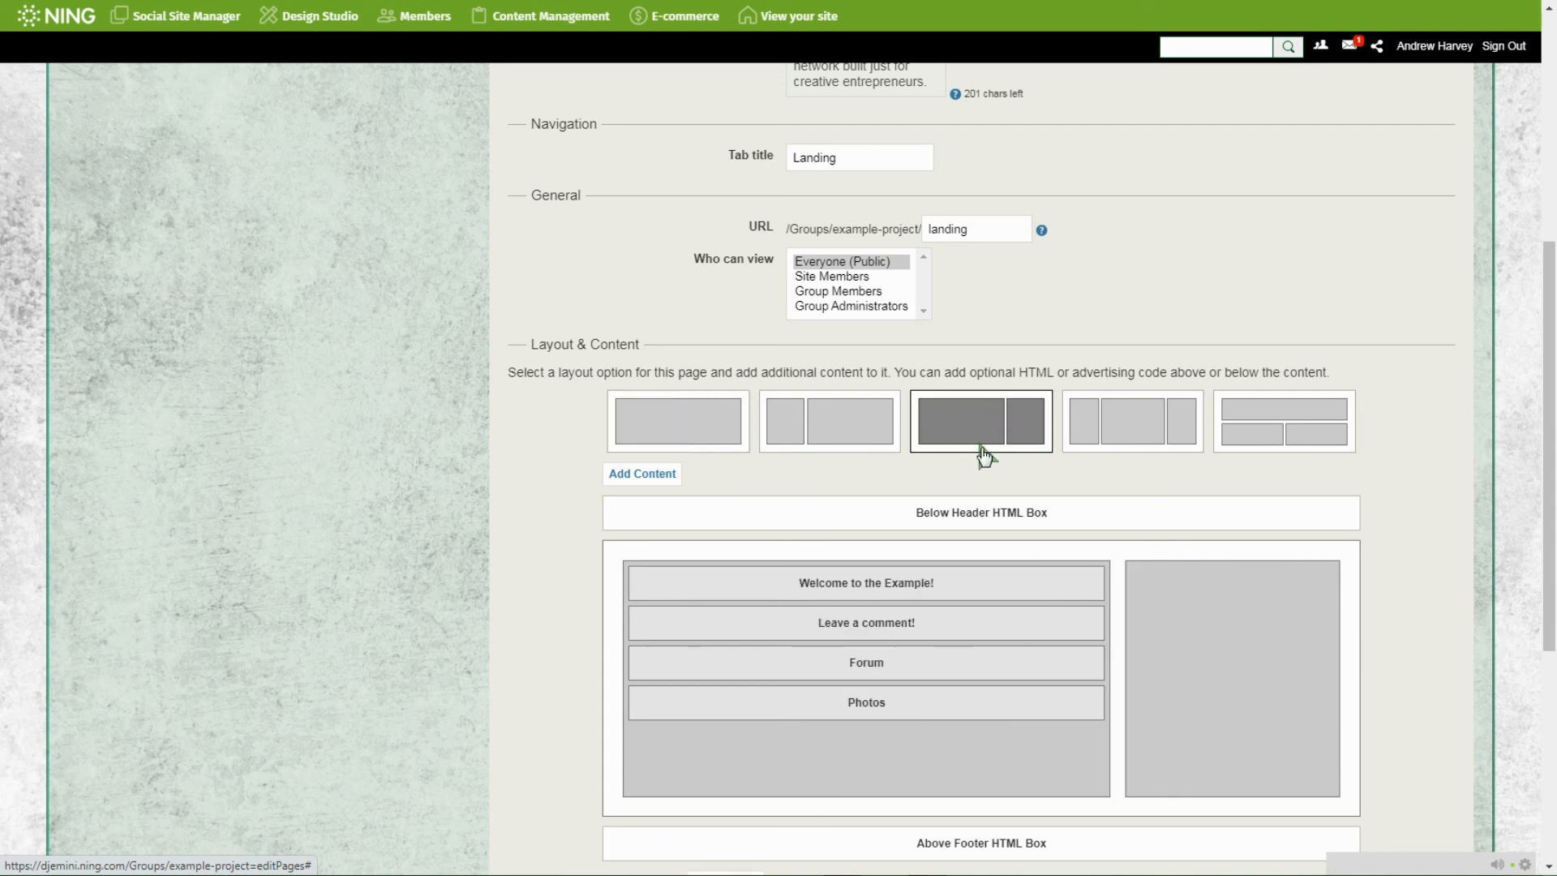
{"action": "left_click_drag", "start_coordinate": [724, 584], "coordinate": [1184, 586]}
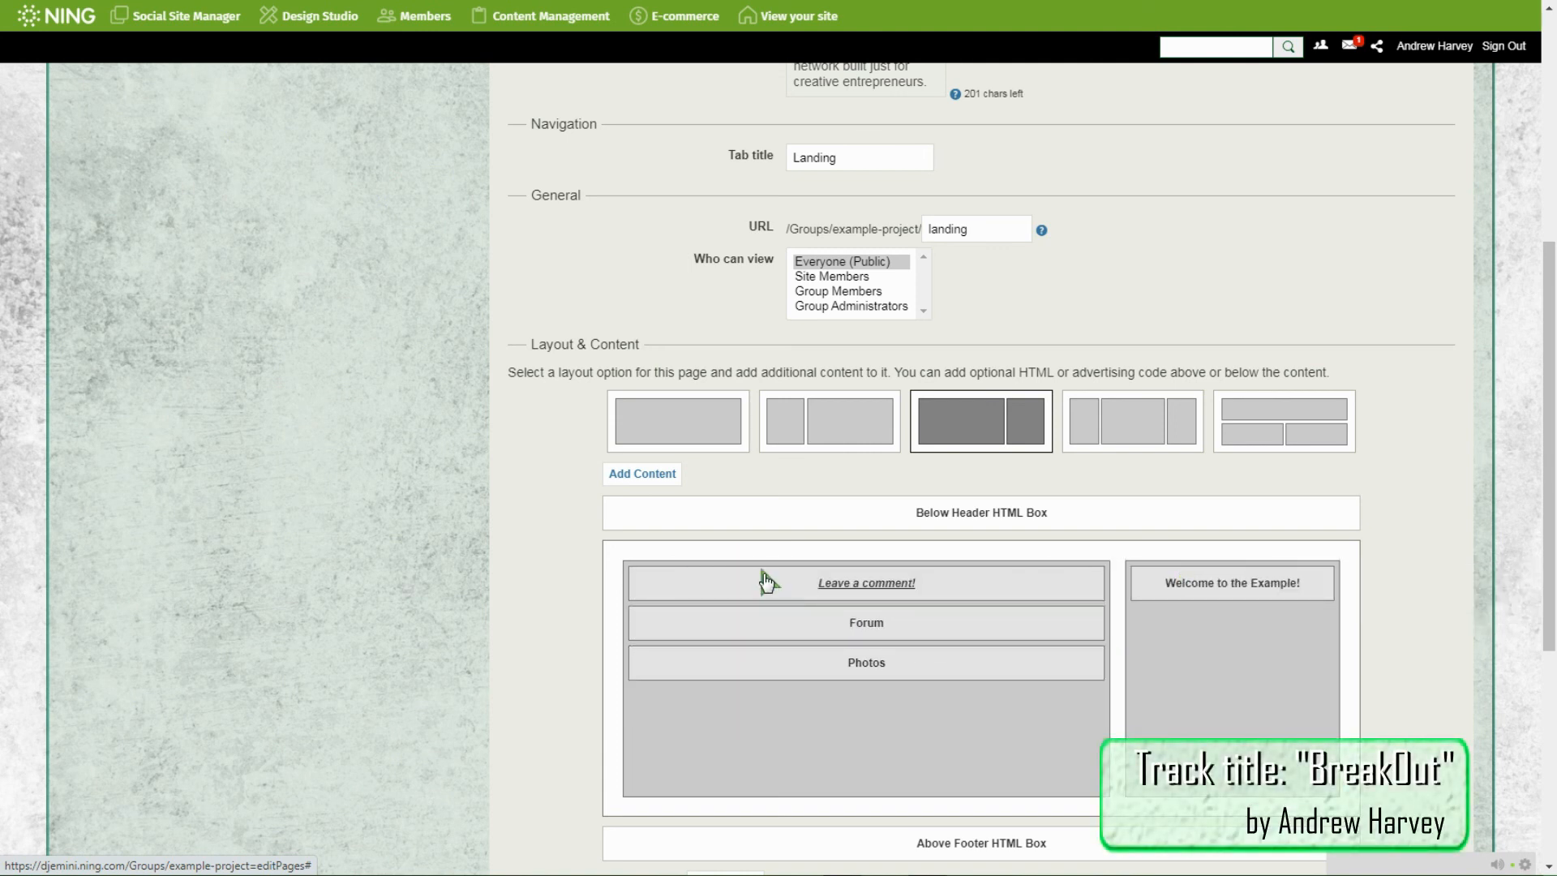
Reorder the wide column's sections as Photos, Forum, Leave a comment! and save the page.
{"action": "left_click_drag", "start_coordinate": [689, 581], "coordinate": [687, 687]}
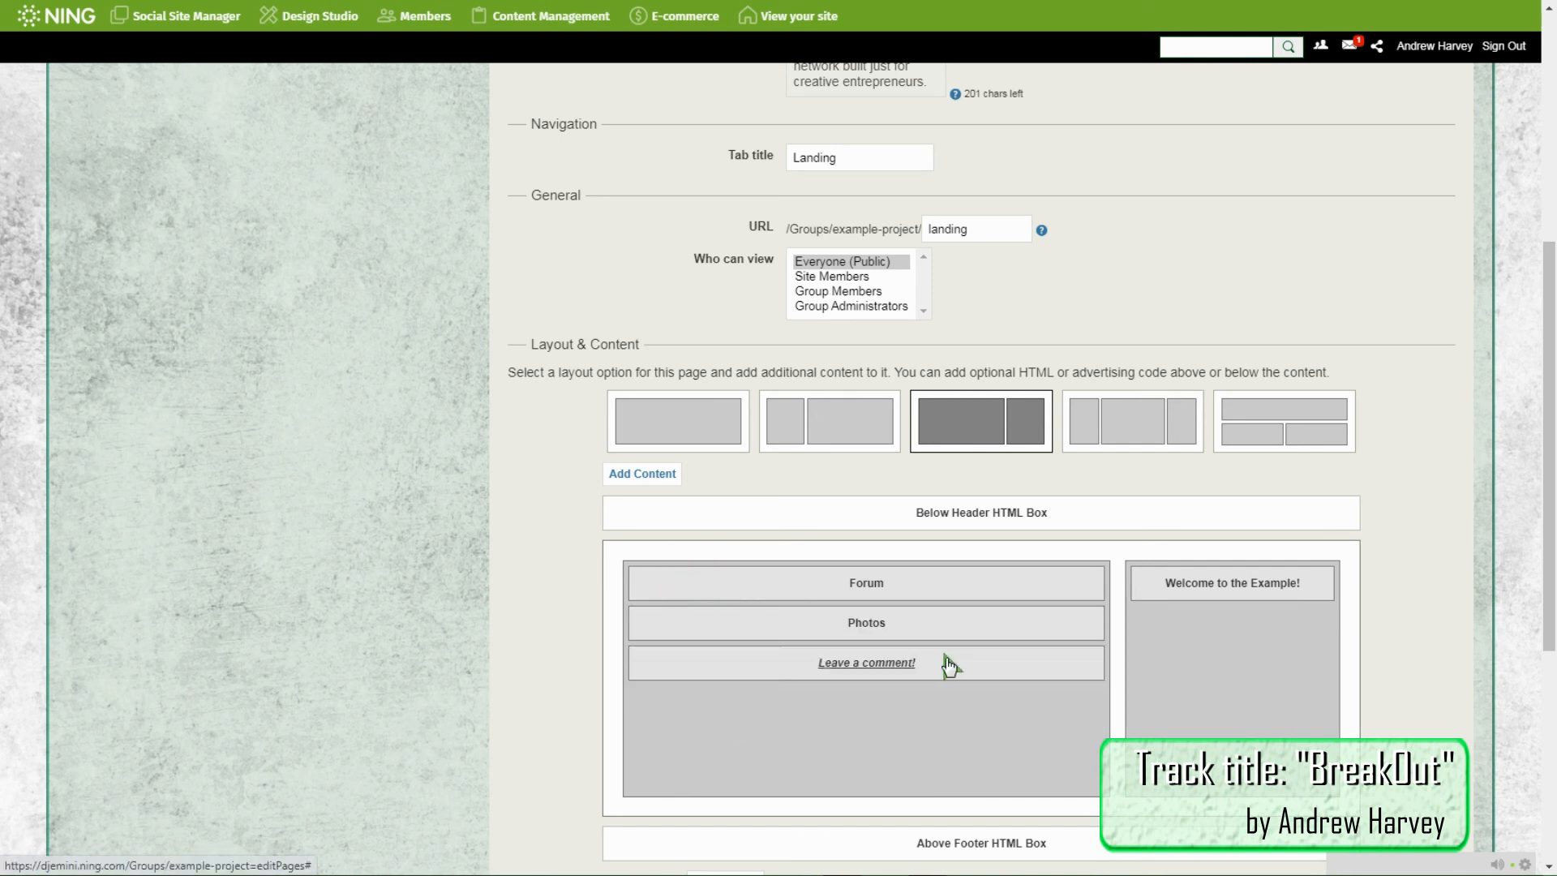
{"action": "left_click_drag", "start_coordinate": [764, 629], "coordinate": [771, 597]}
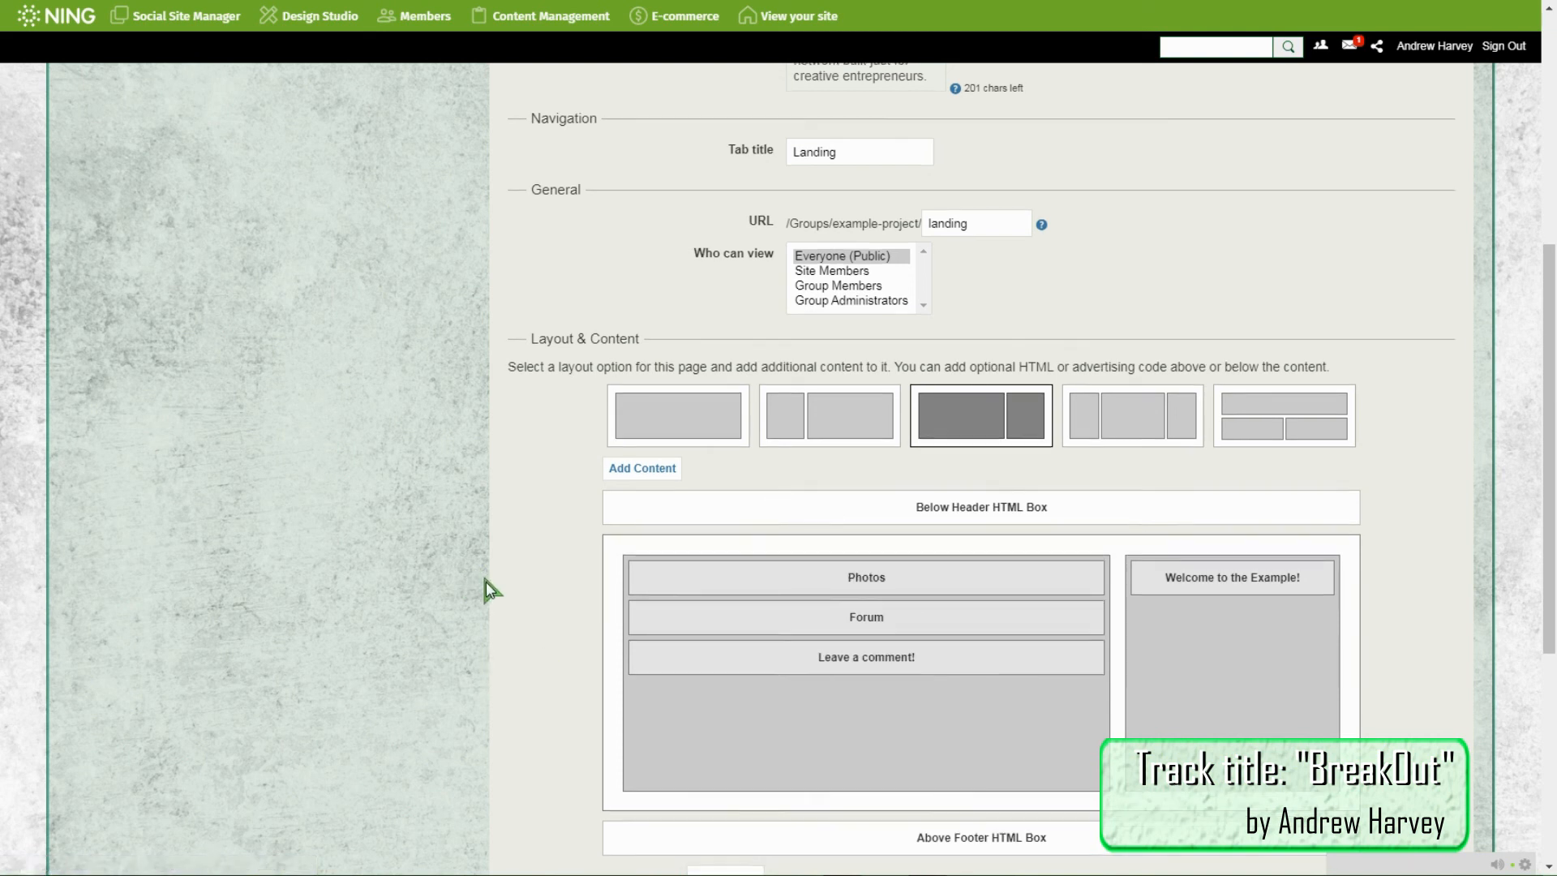
{"action": "scroll", "coordinate": [485, 581], "scroll_direction": "down", "scroll_amount": 3}
{"action": "left_click", "coordinate": [527, 645]}
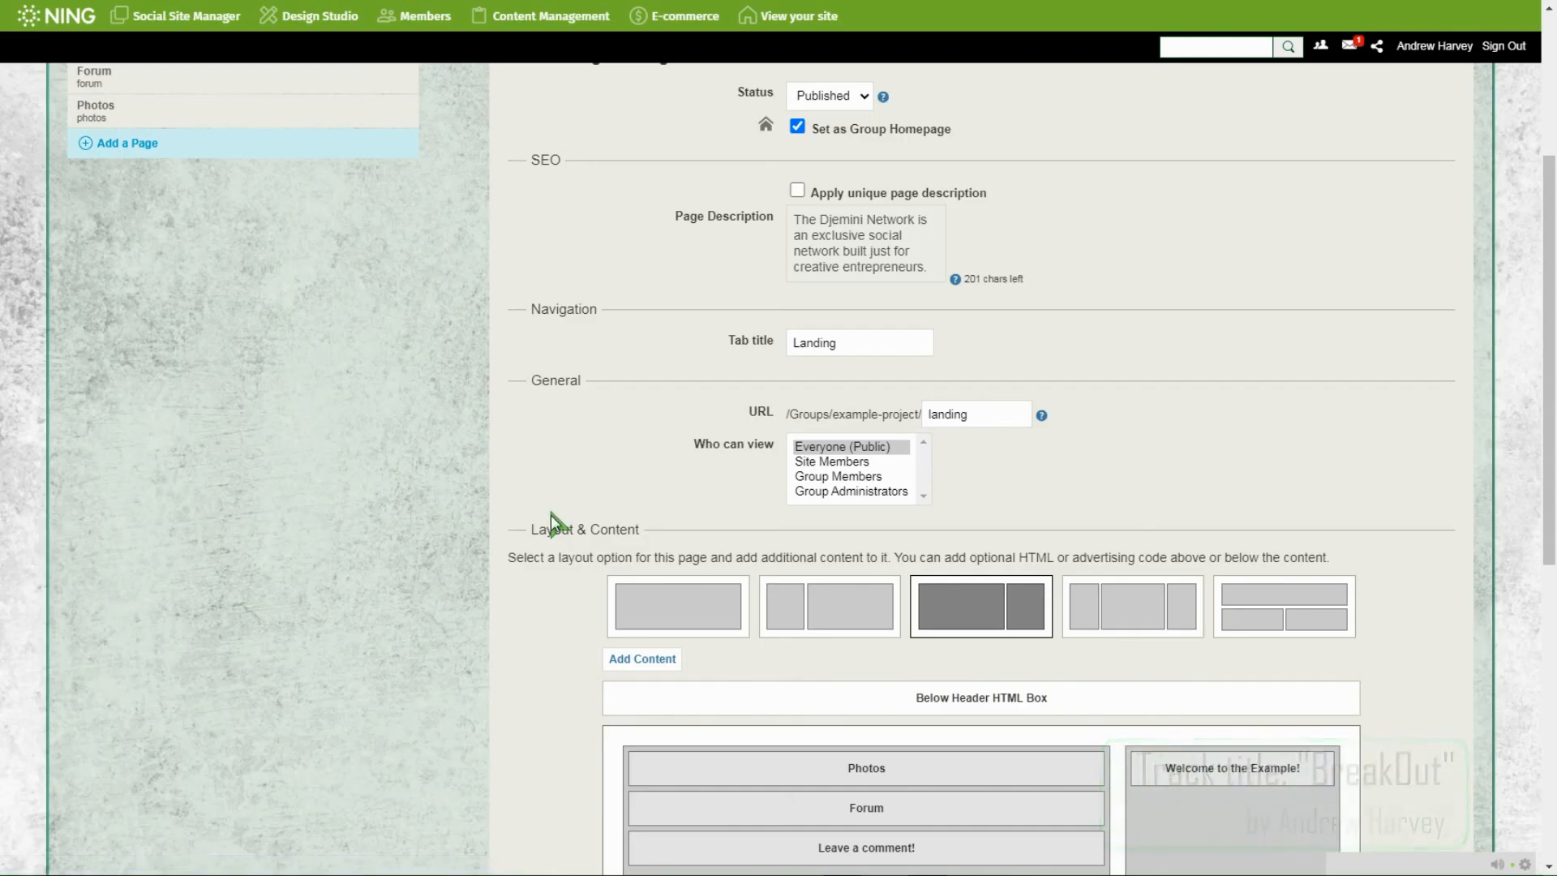
Refresh the live view of the group's landing page and examine its layout, group options and welcome text.
{"action": "key", "text": "ctrl+Tab"}
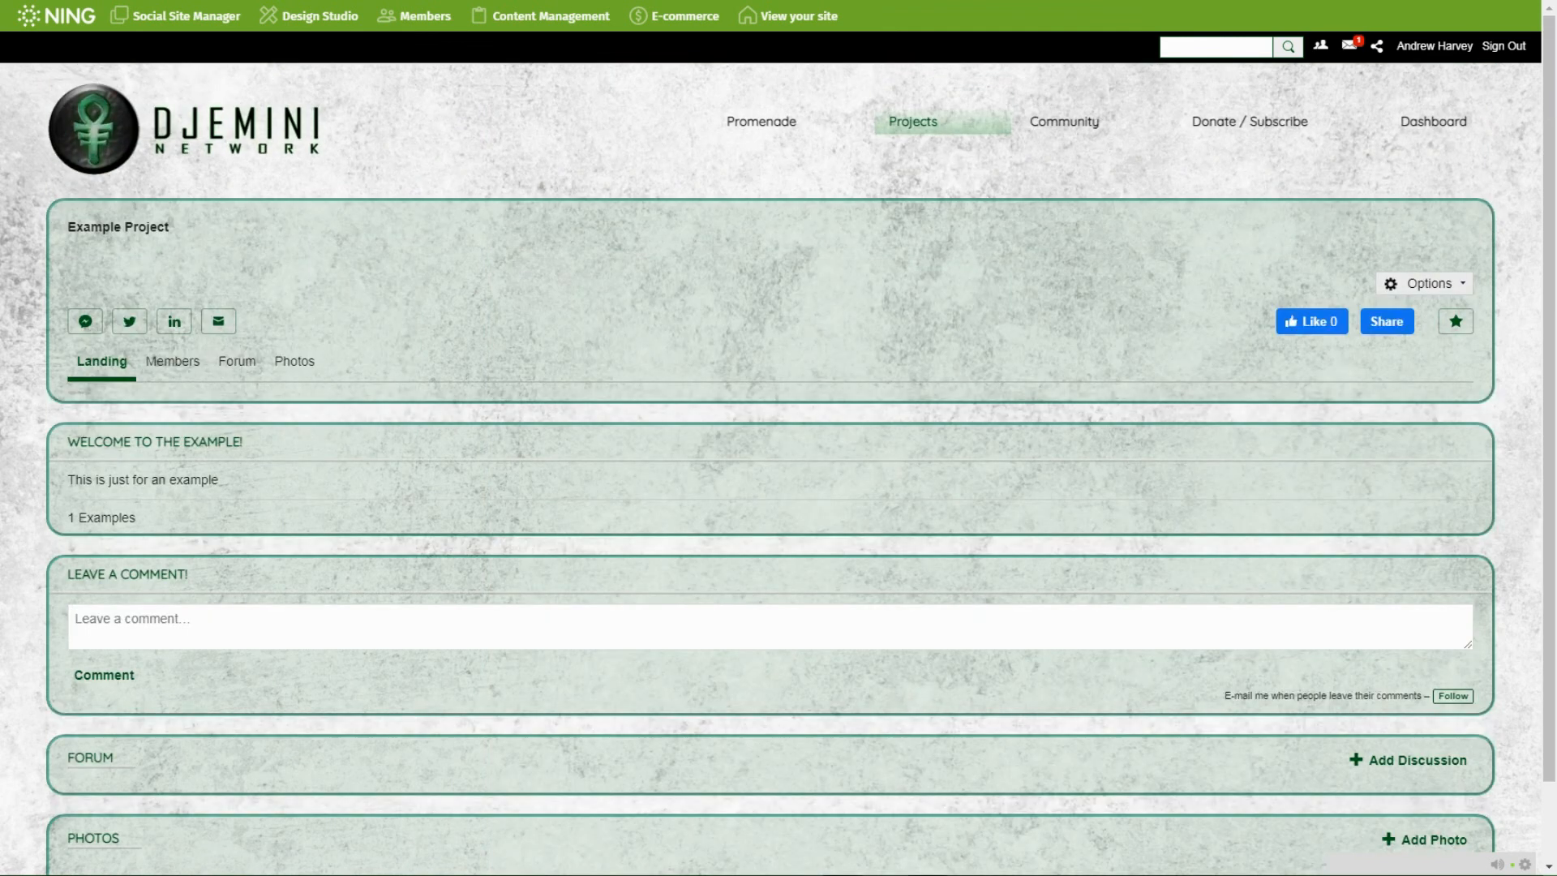
{"action": "key", "text": "F5"}
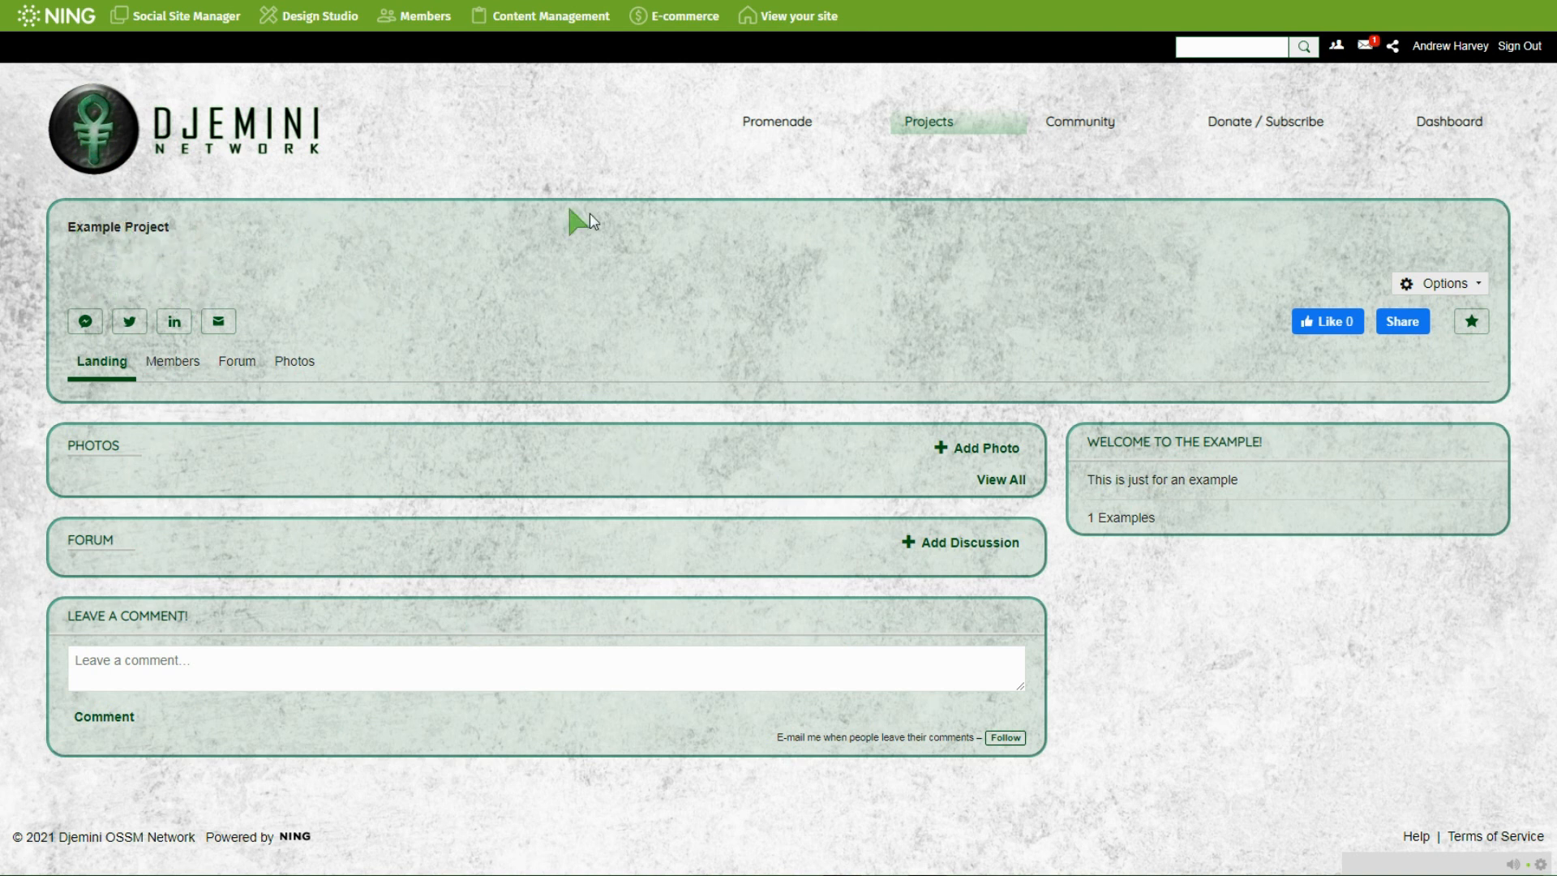
{"action": "left_click", "coordinate": [1444, 283]}
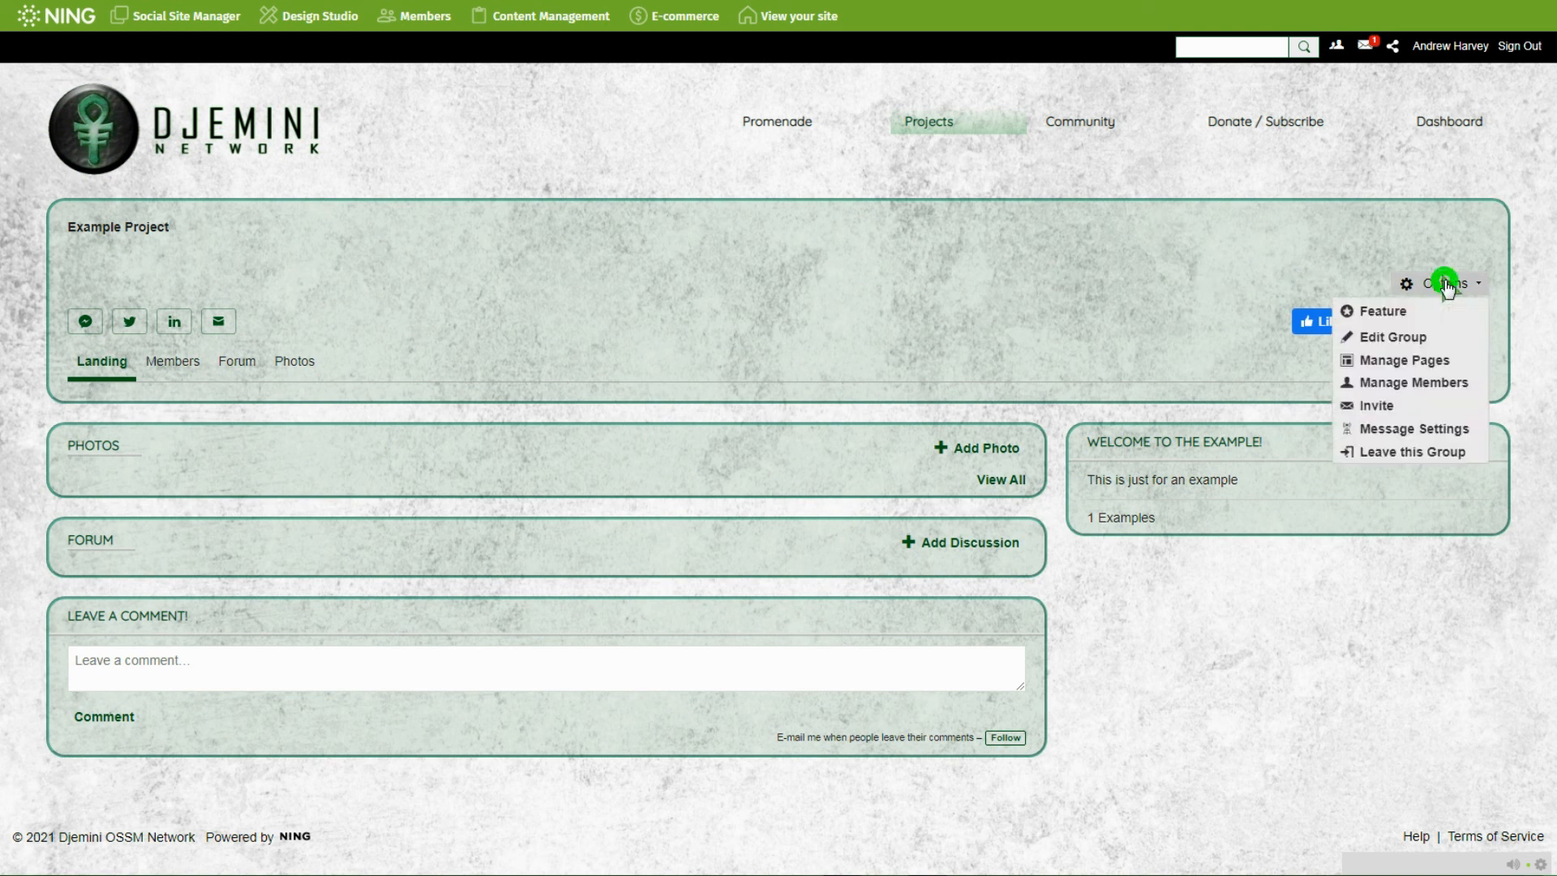
{"action": "left_click", "coordinate": [1329, 686]}
{"action": "left_click_drag", "start_coordinate": [1085, 482], "coordinate": [1240, 480]}
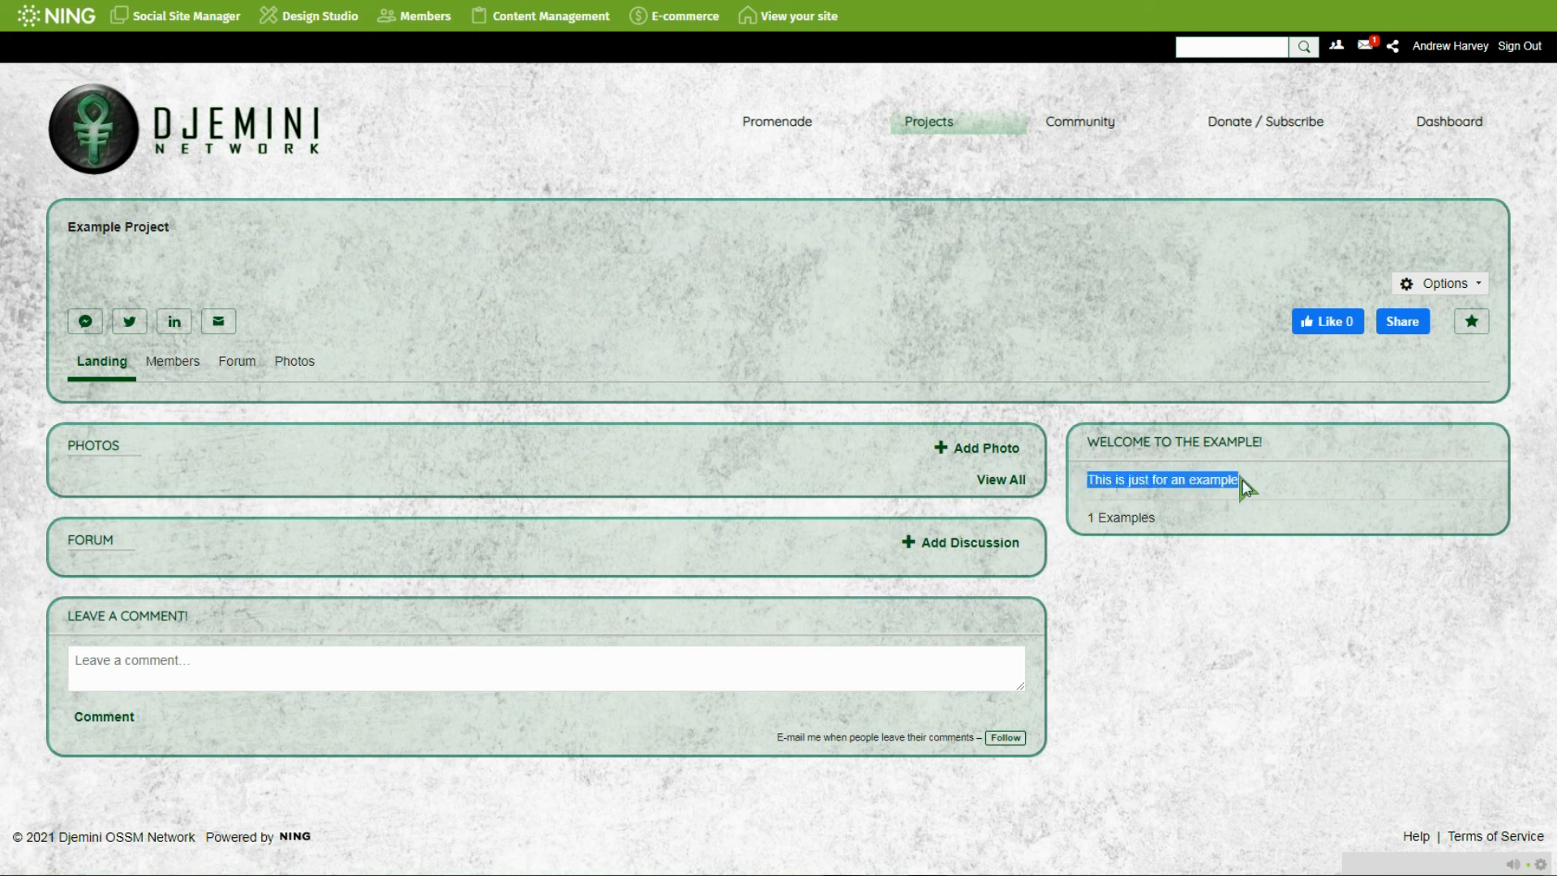
Edit the group and extend its About text with a sentence on presenting group ideas and engaging members, plus a paragraph on custom layouts for various purposes.
{"action": "left_click", "coordinate": [1451, 284]}
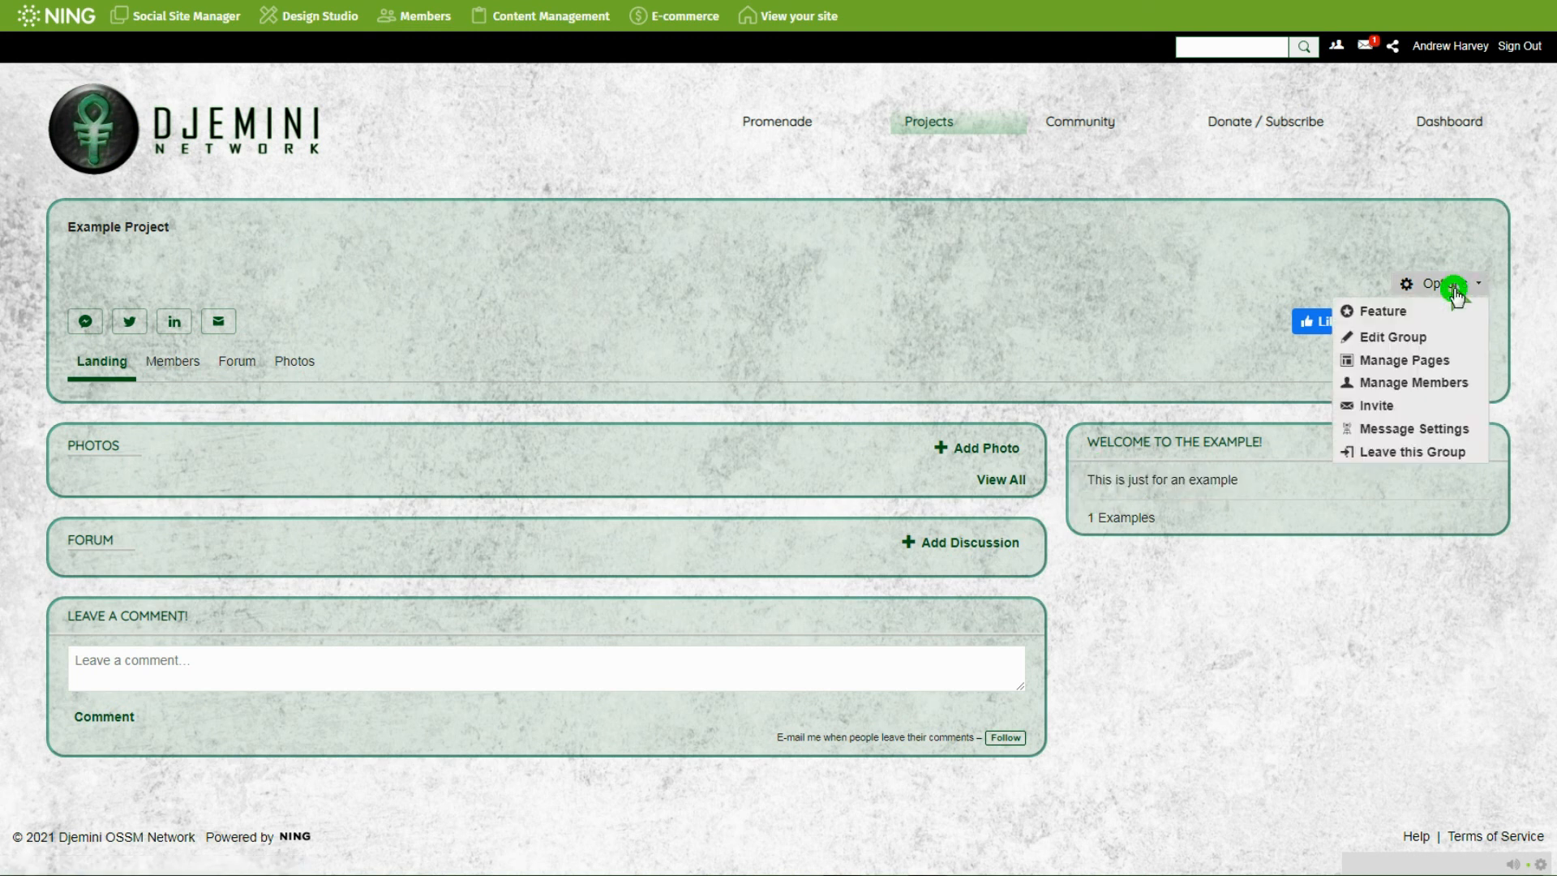
{"action": "left_click", "coordinate": [1401, 337]}
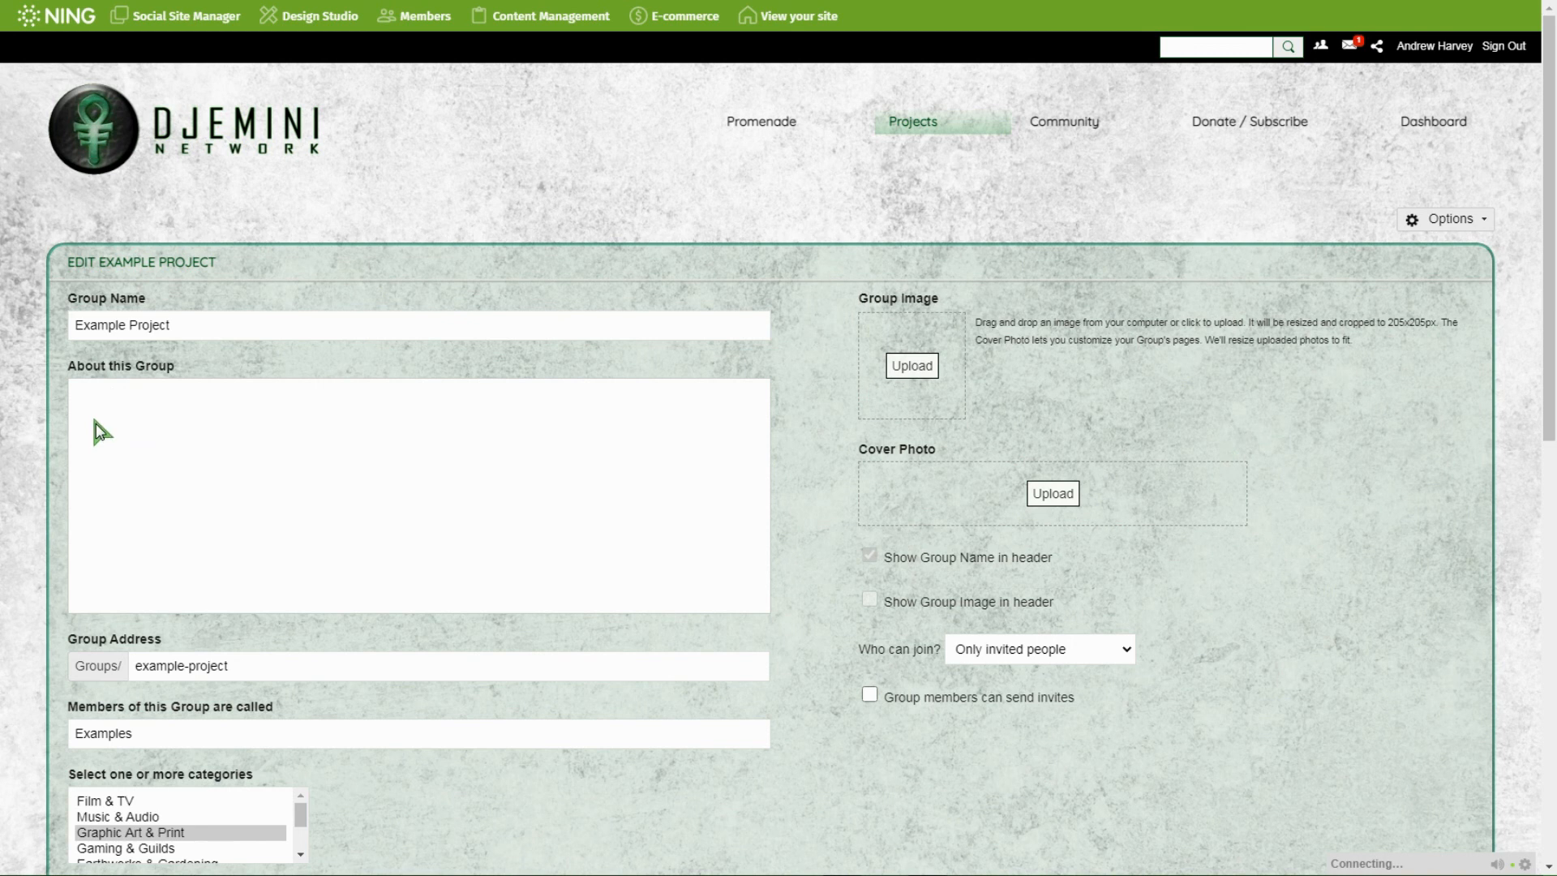
{"action": "left_click", "coordinate": [233, 424]}
{"action": "type", "text": "As an example, it"}
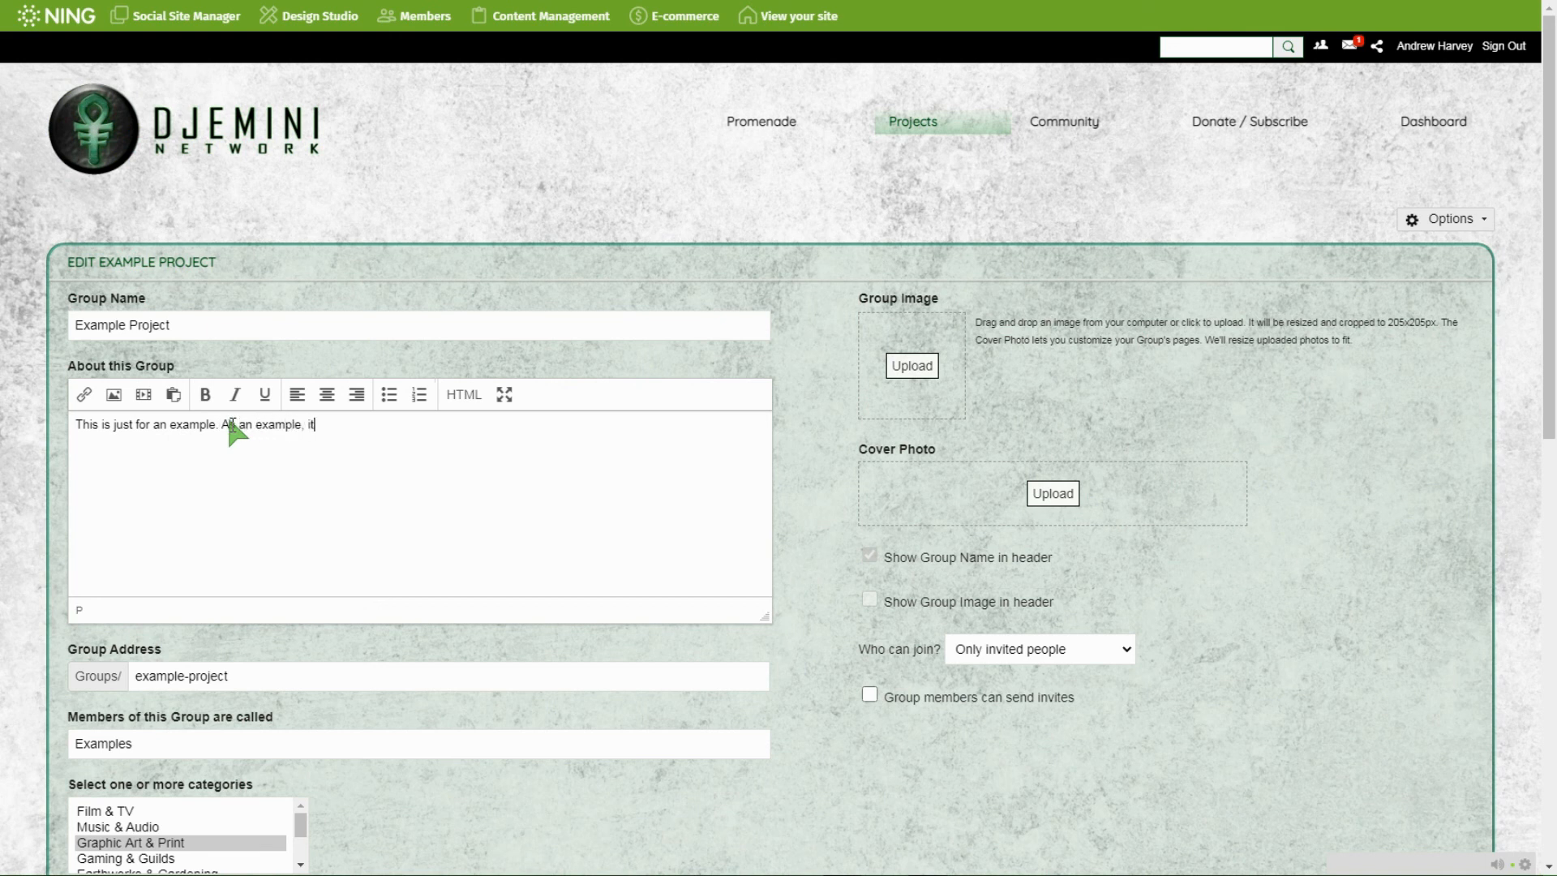
{"action": "type", "text": " acts as an example of how to leave a decent example"}
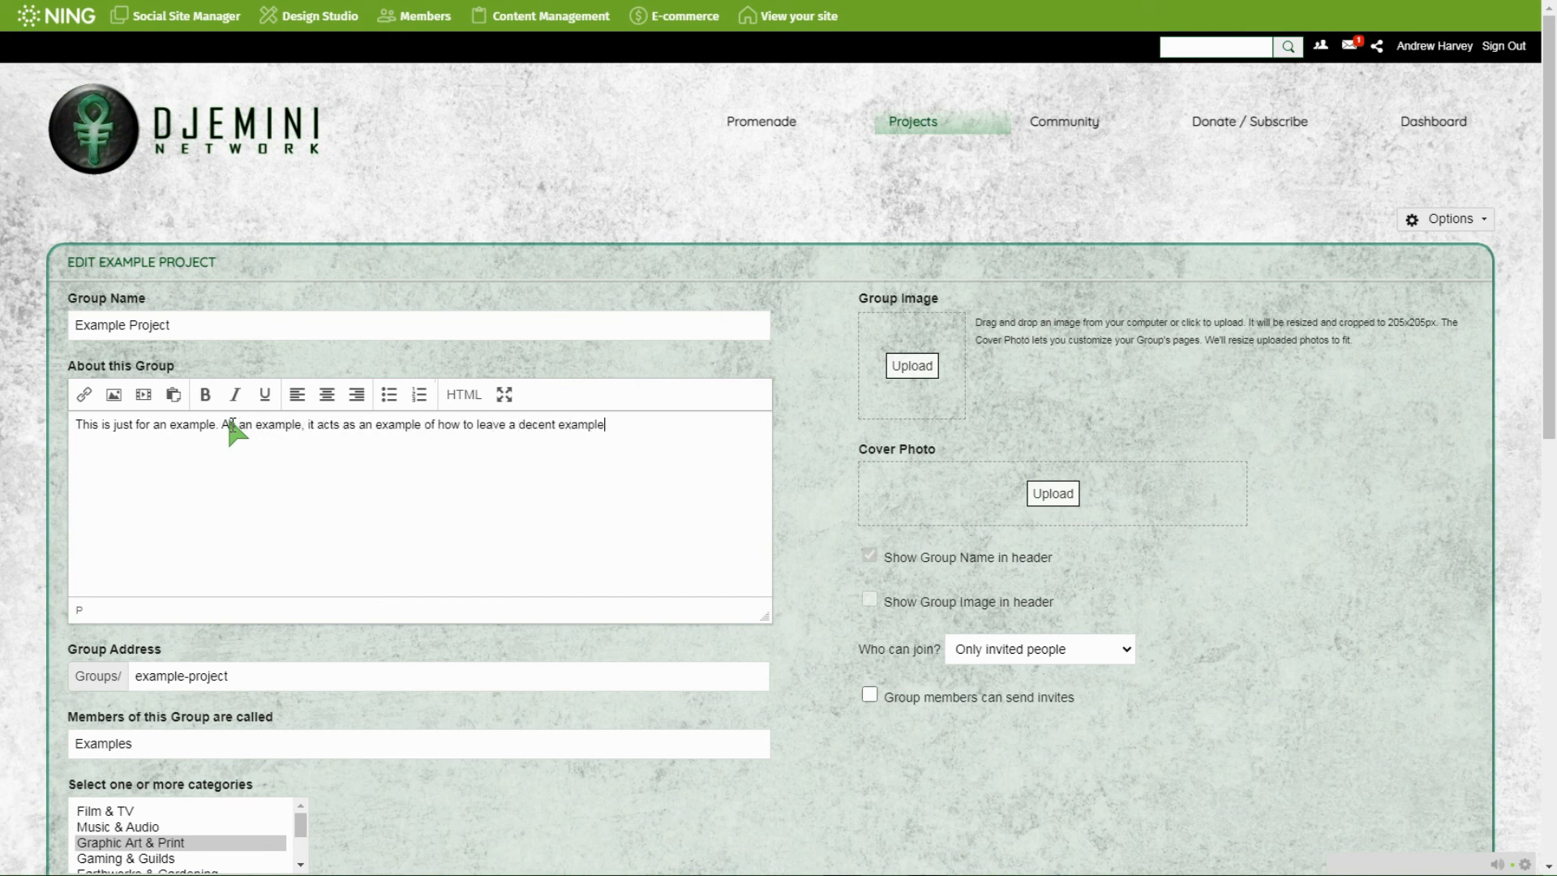
{"action": "type", "text": " for the ideas of your group, and what you aim to engage your members with!"}
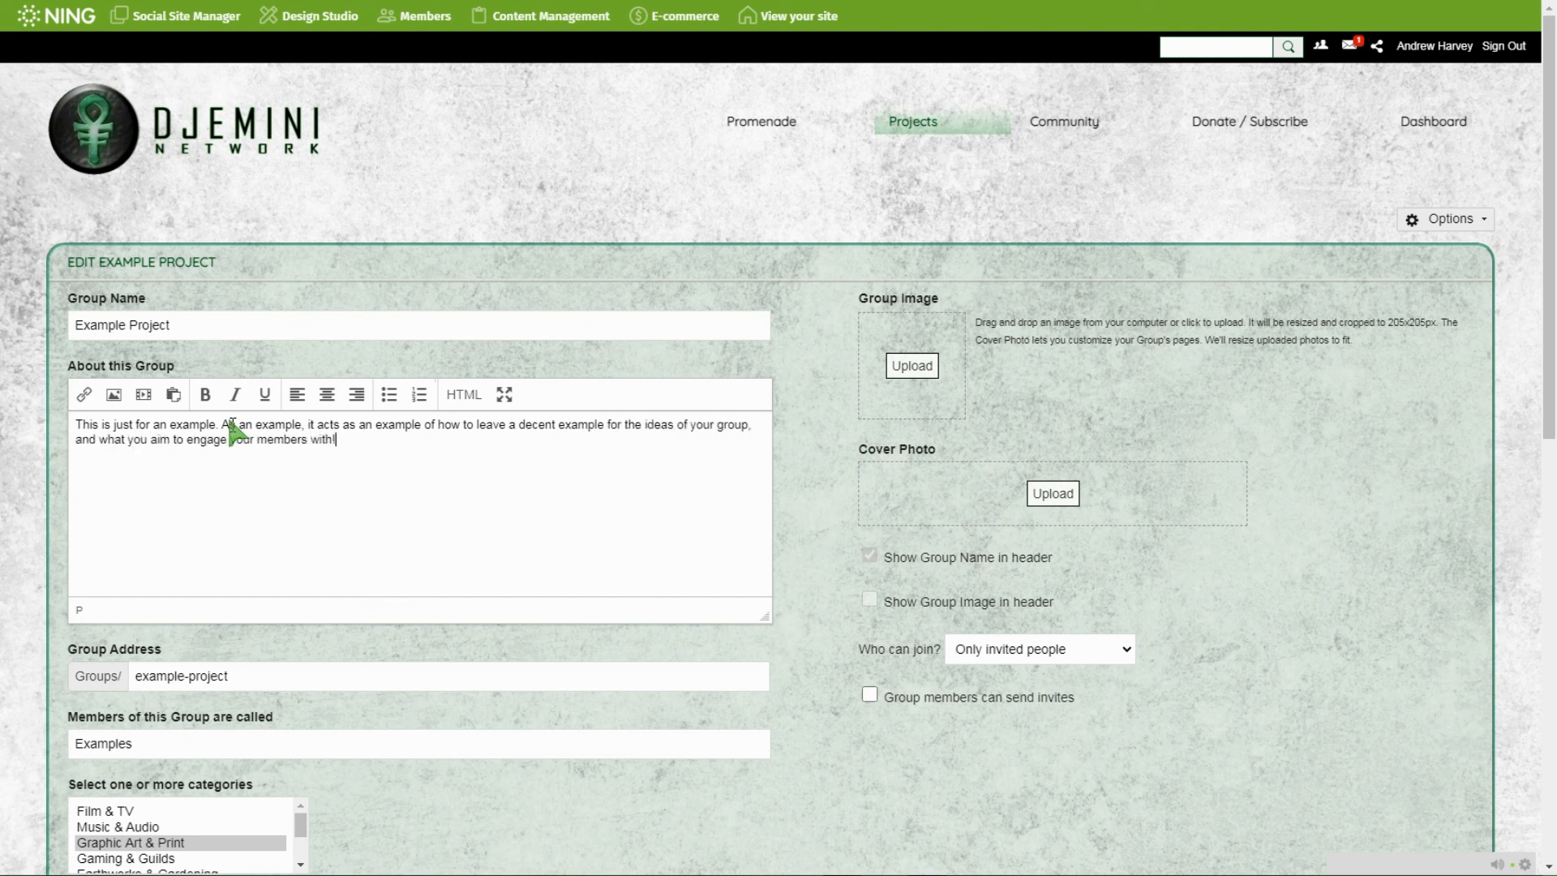
{"action": "key", "text": "Return"}
{"action": "type", "text": "With practice, you can make a cool group, with your own custom layout, for a wide variety of purposes!"}
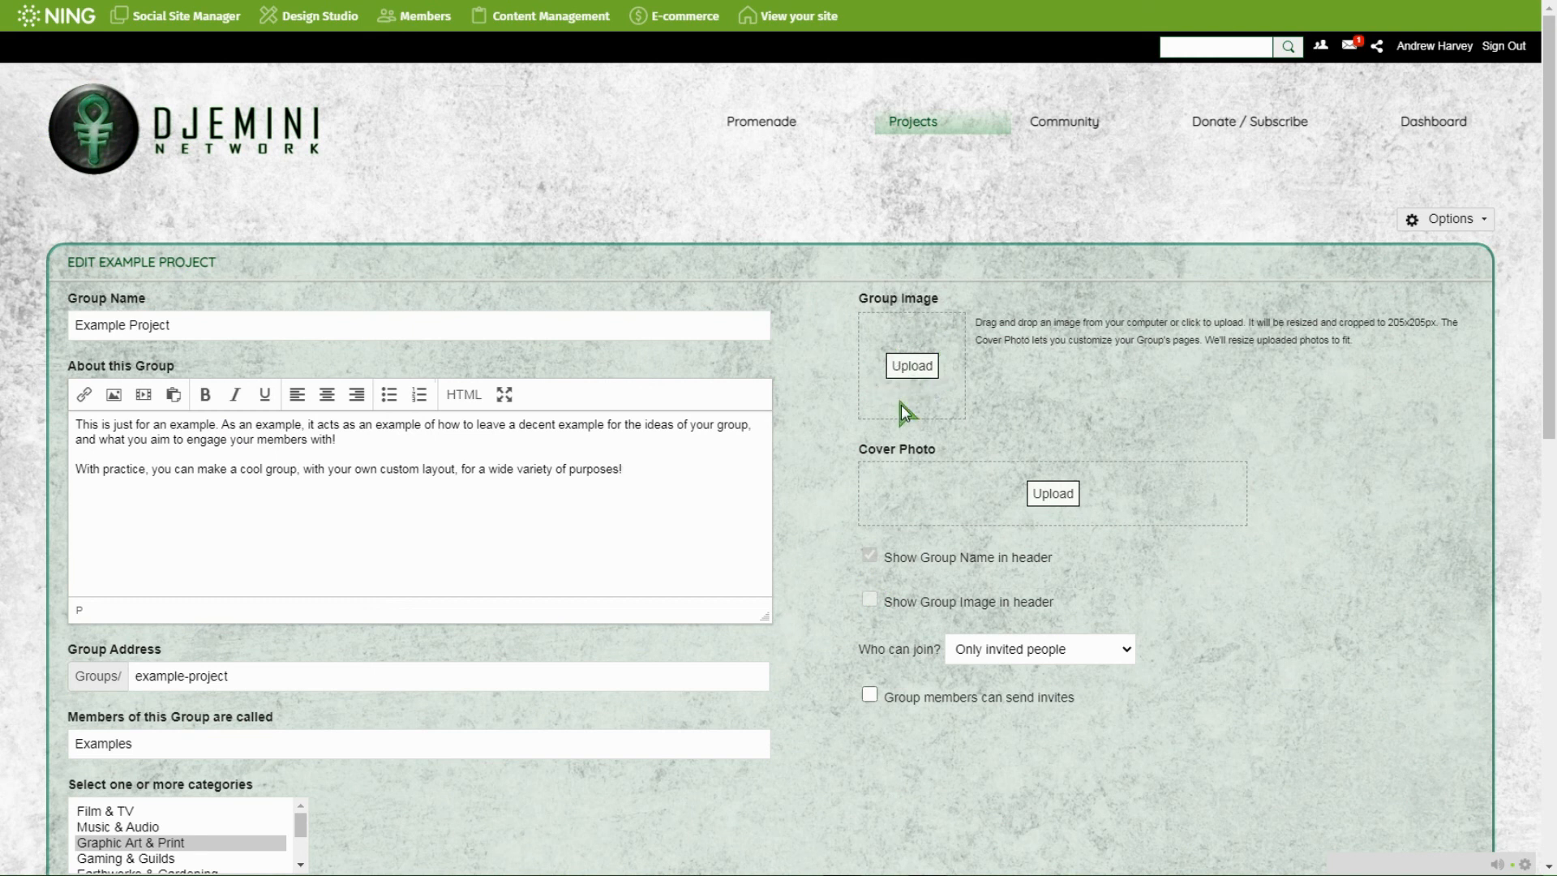
Upload the Cat Detector picture from the Memes folder as the group image.
{"action": "left_click", "coordinate": [908, 367]}
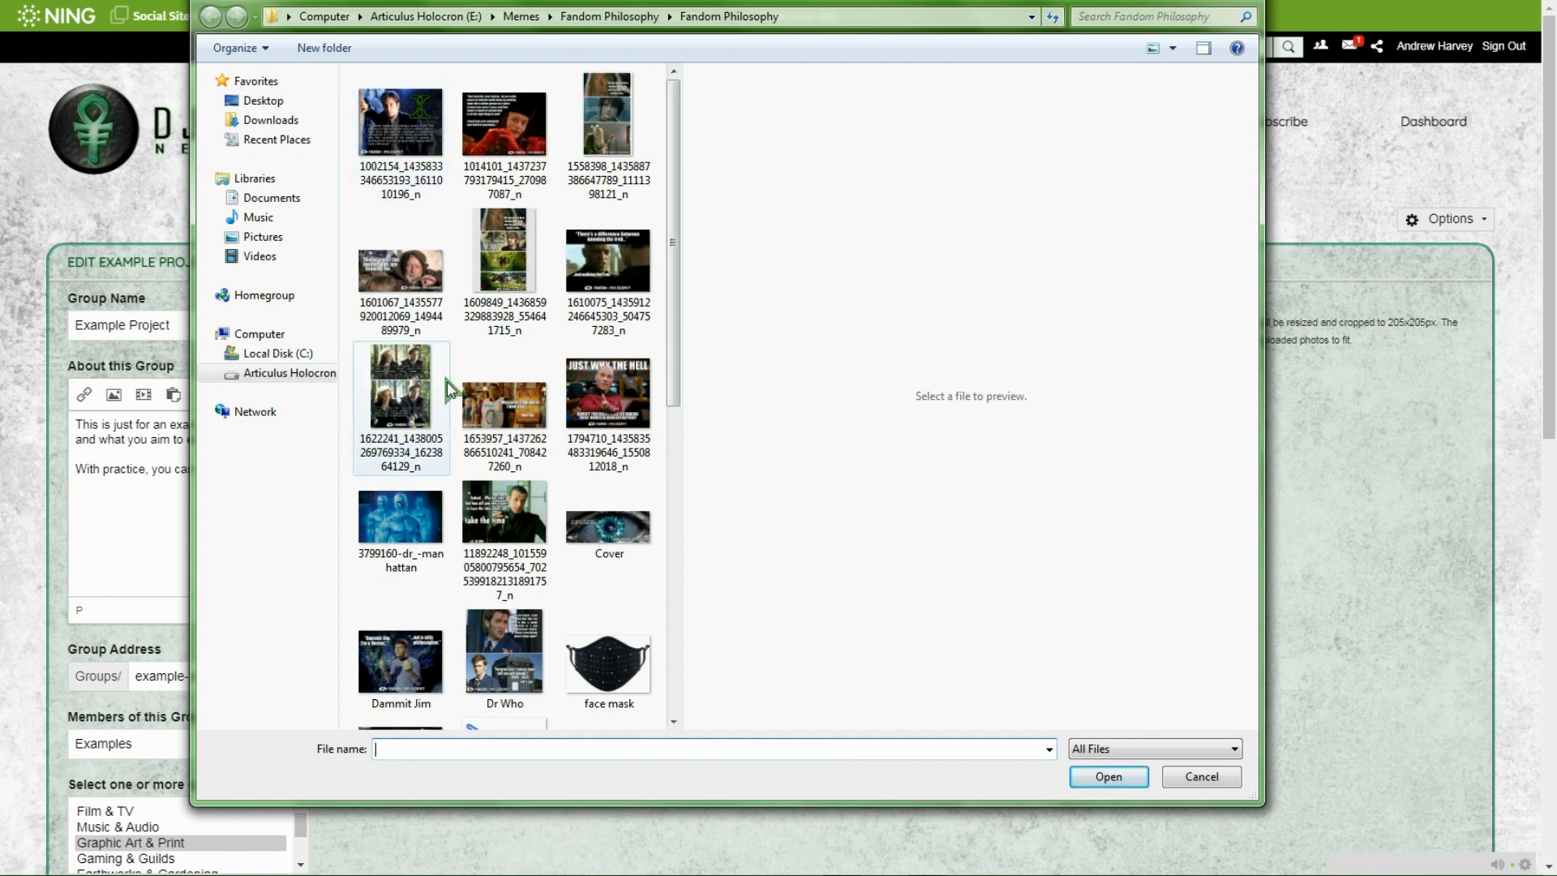
{"action": "left_click", "coordinate": [527, 13]}
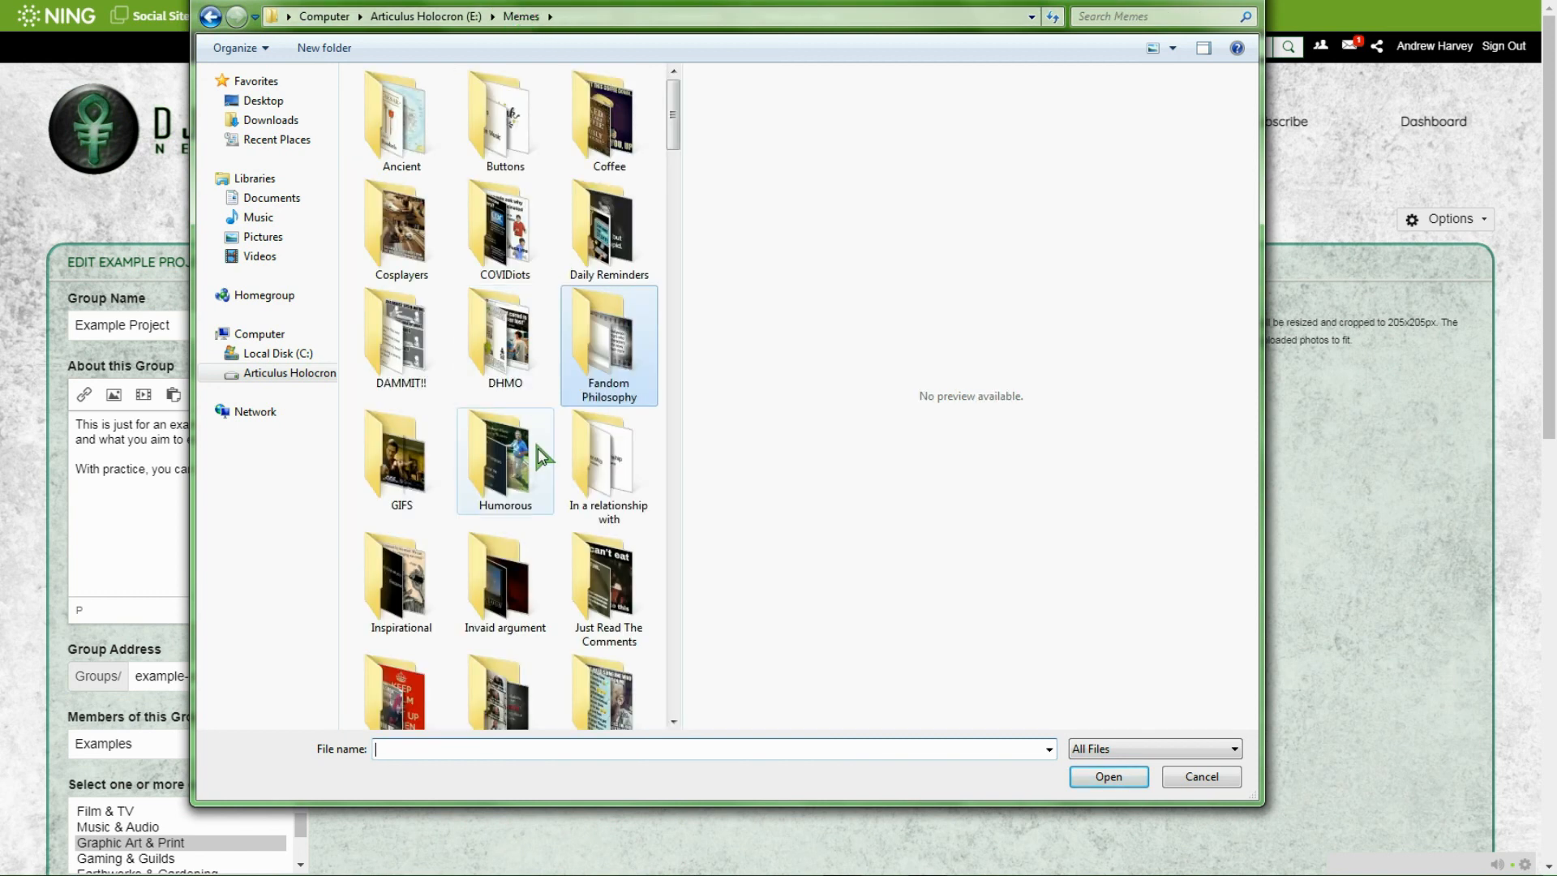
{"action": "left_click_drag", "start_coordinate": [672, 118], "coordinate": [689, 389]}
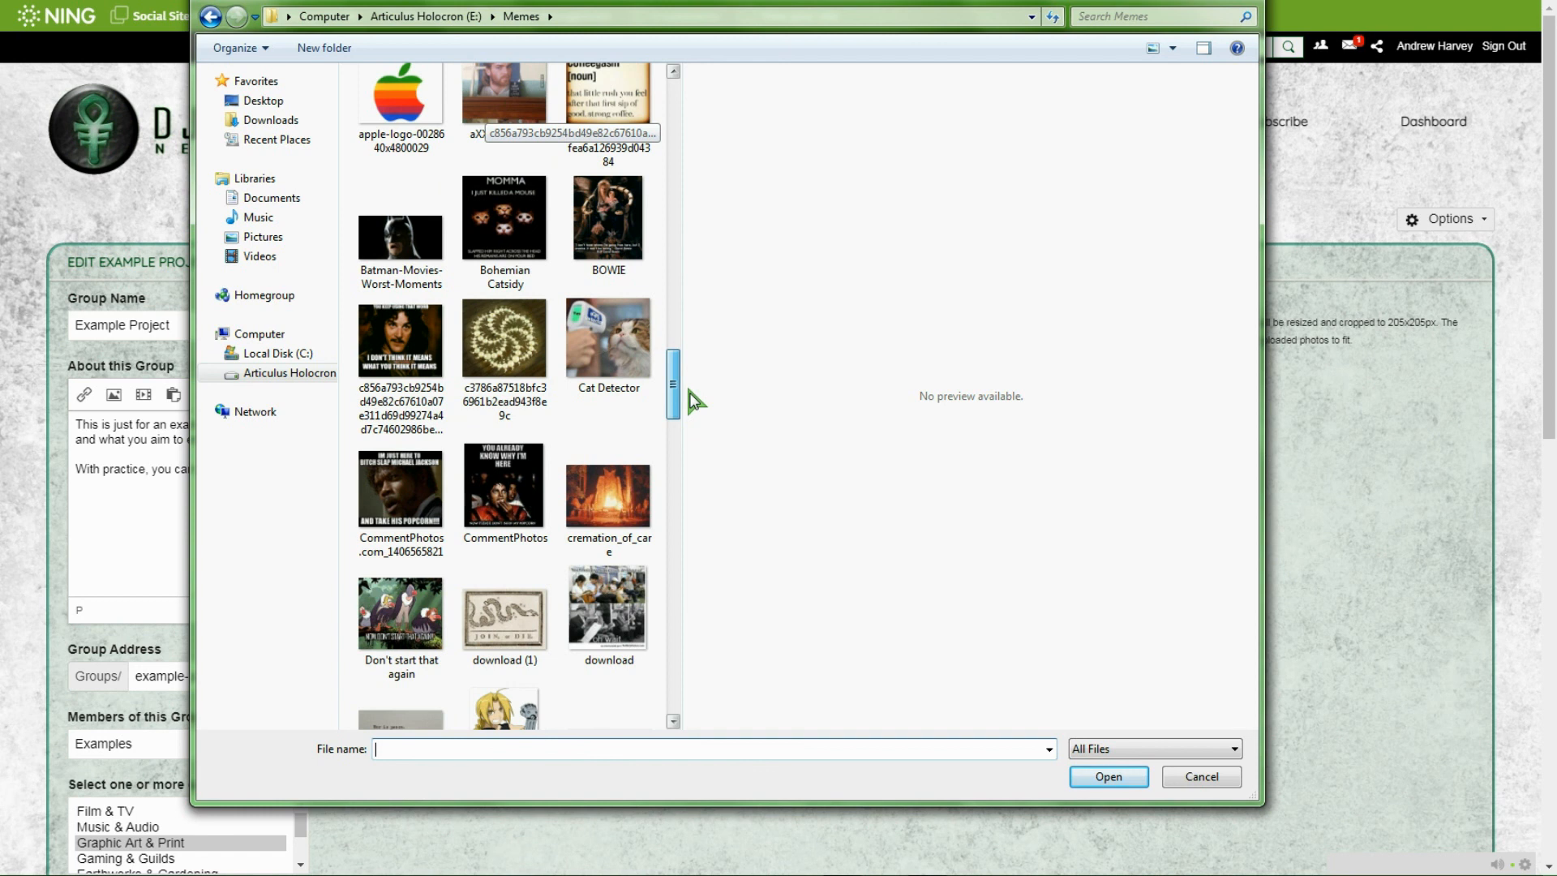
{"action": "left_click", "coordinate": [610, 344]}
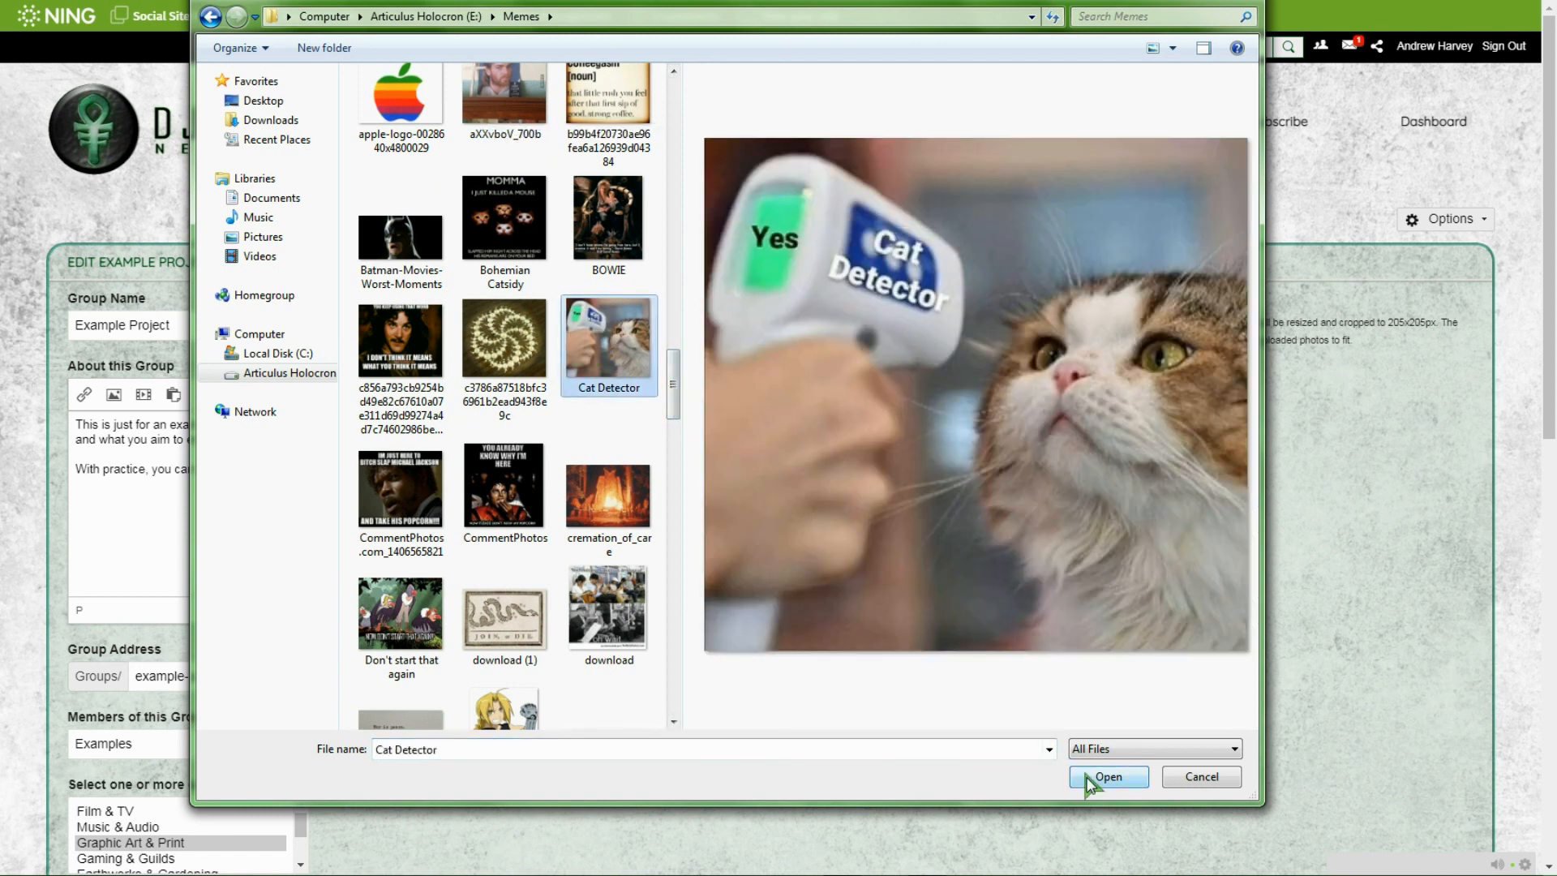
{"action": "left_click", "coordinate": [1091, 776]}
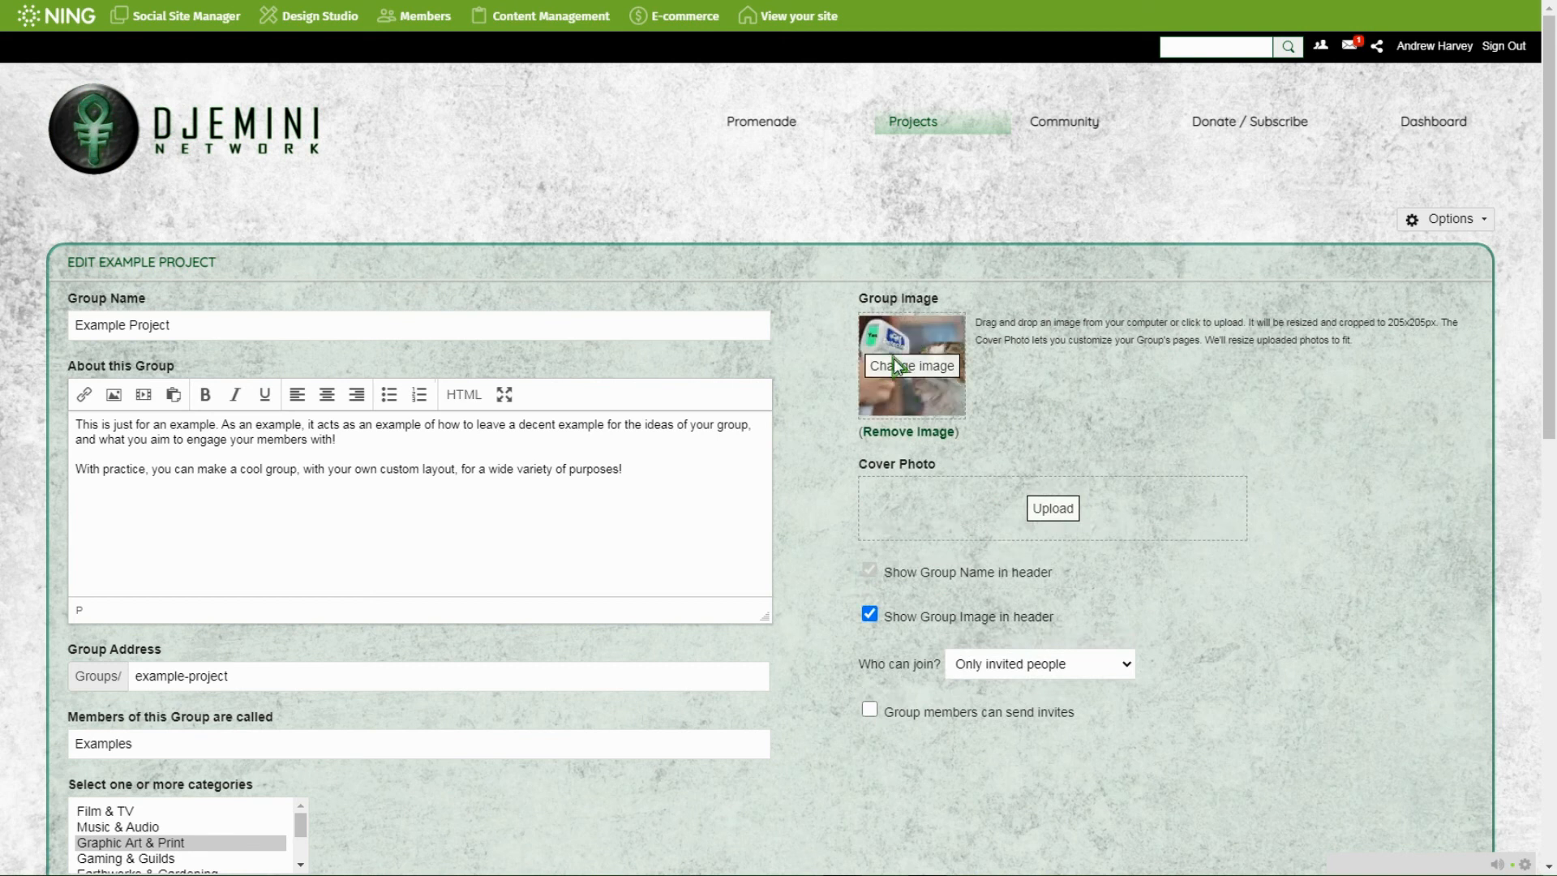
Upload Endless-Cycles-of-Creation from the drive's Pictures folder as the cover photo and update the group.
{"action": "left_click", "coordinate": [1052, 508]}
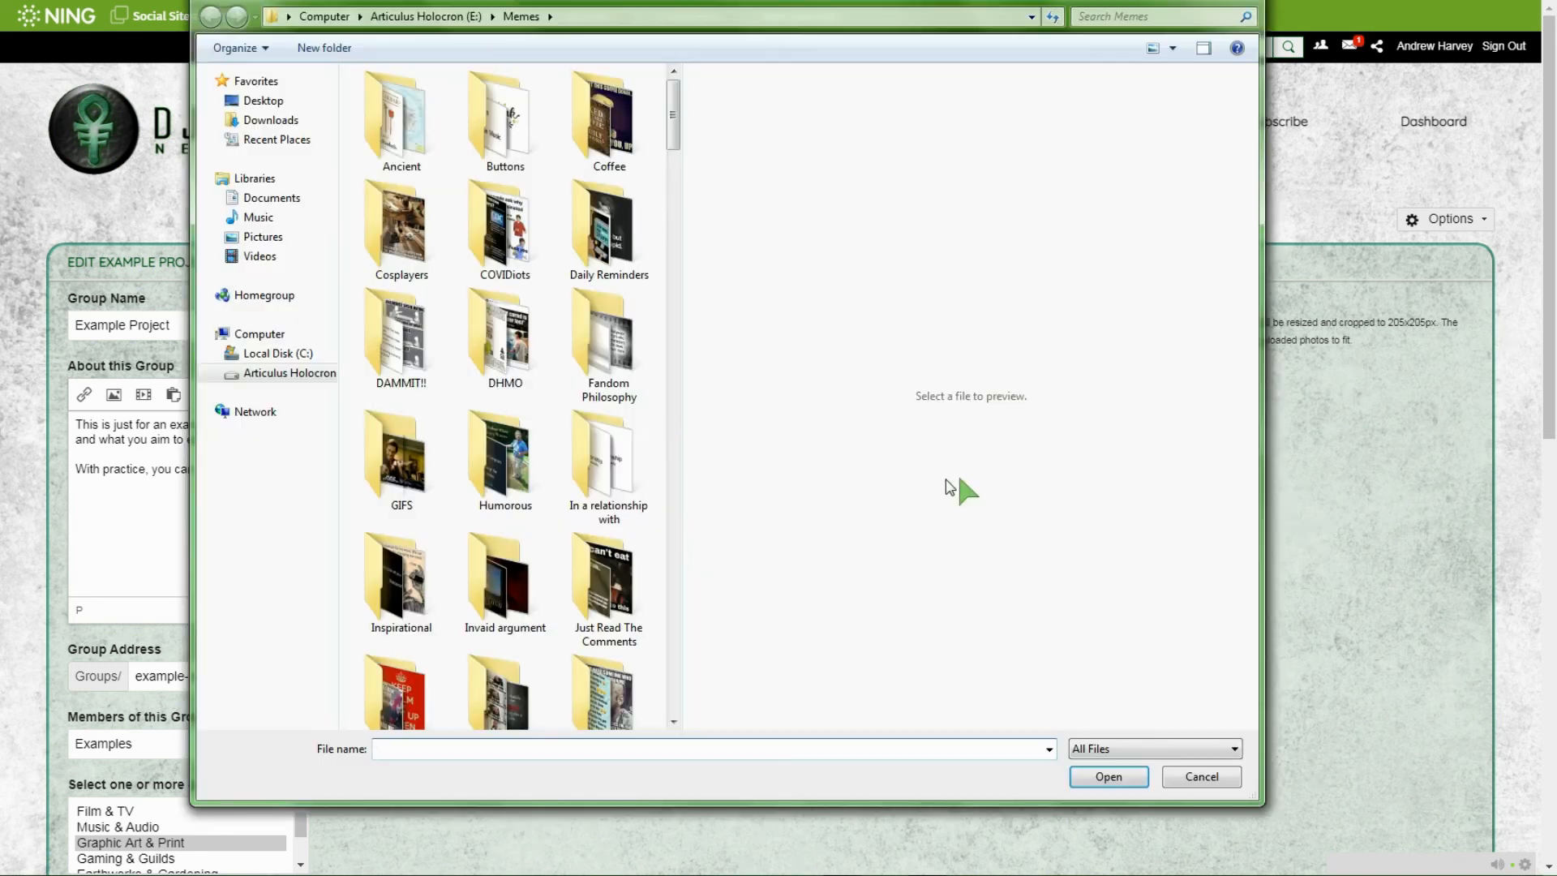
{"action": "left_click", "coordinate": [446, 16]}
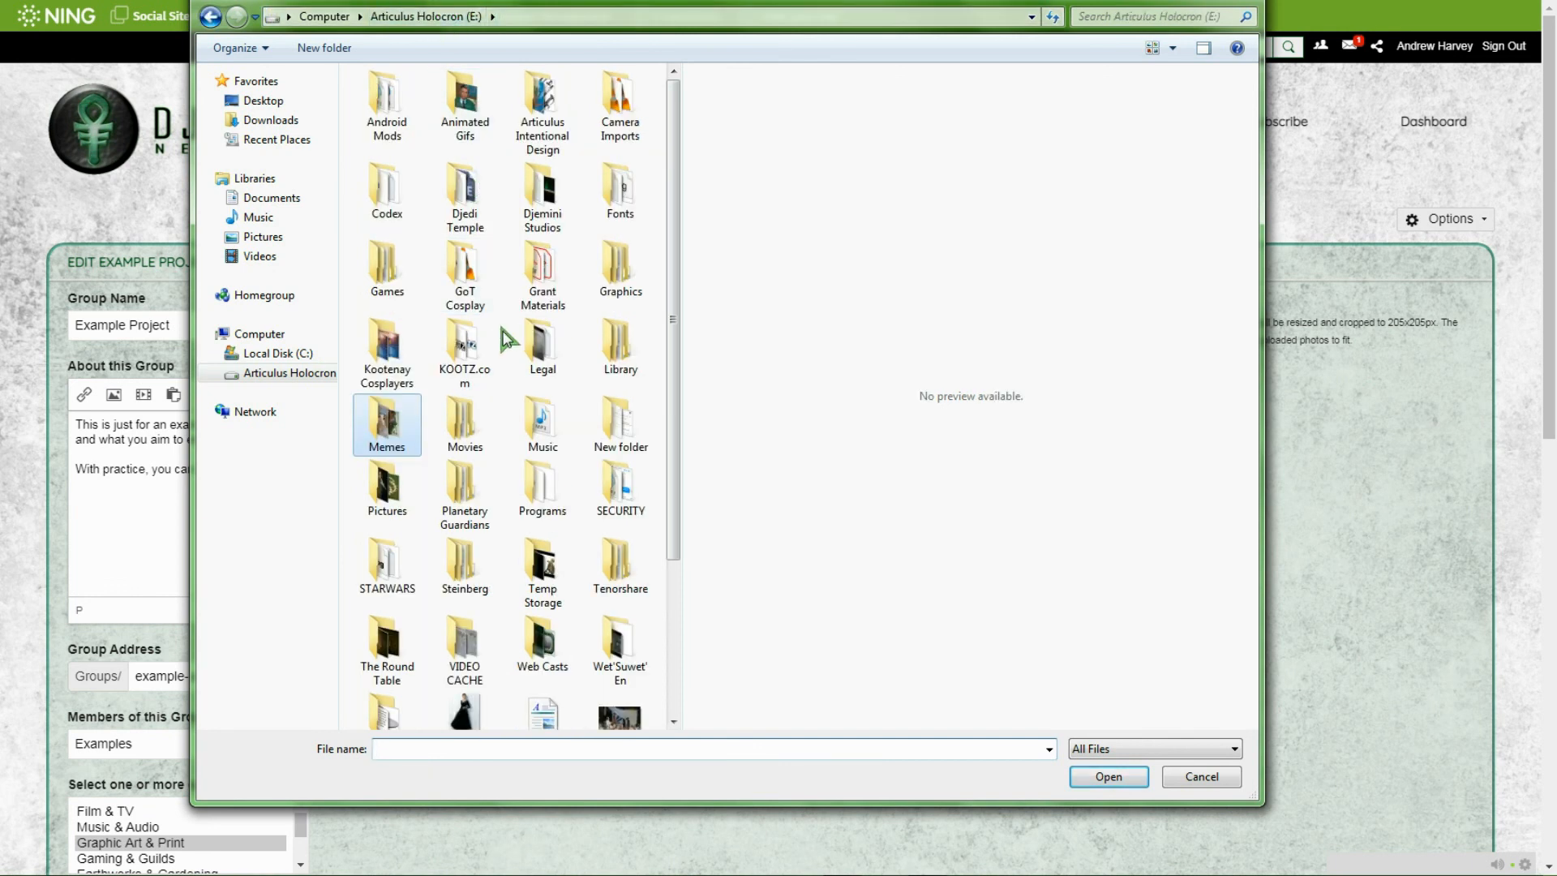
{"action": "double_click", "coordinate": [387, 474]}
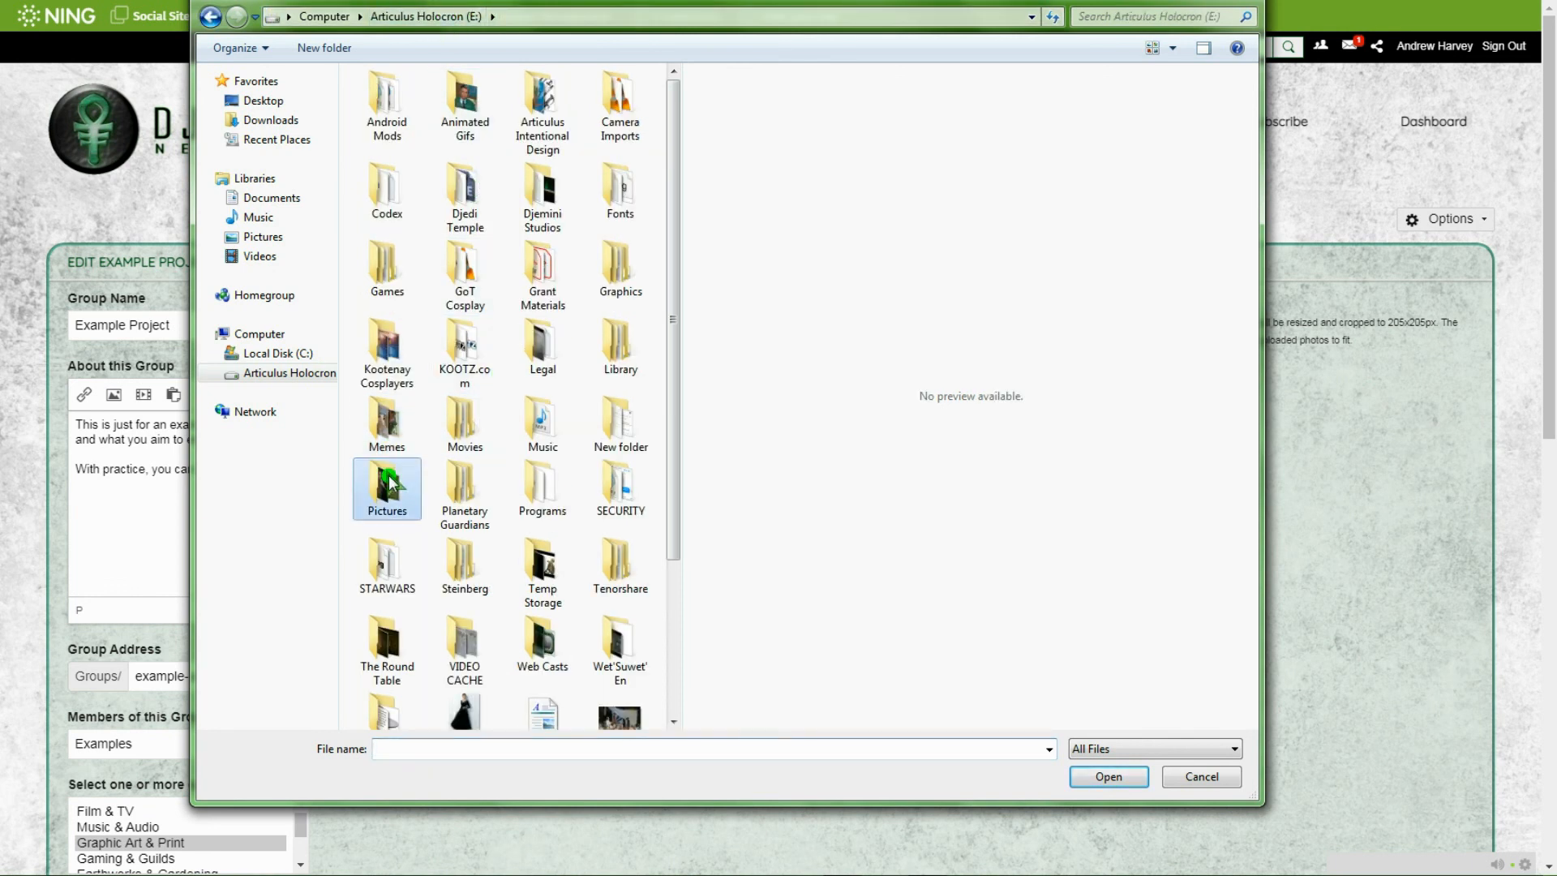
{"action": "left_click", "coordinate": [410, 493]}
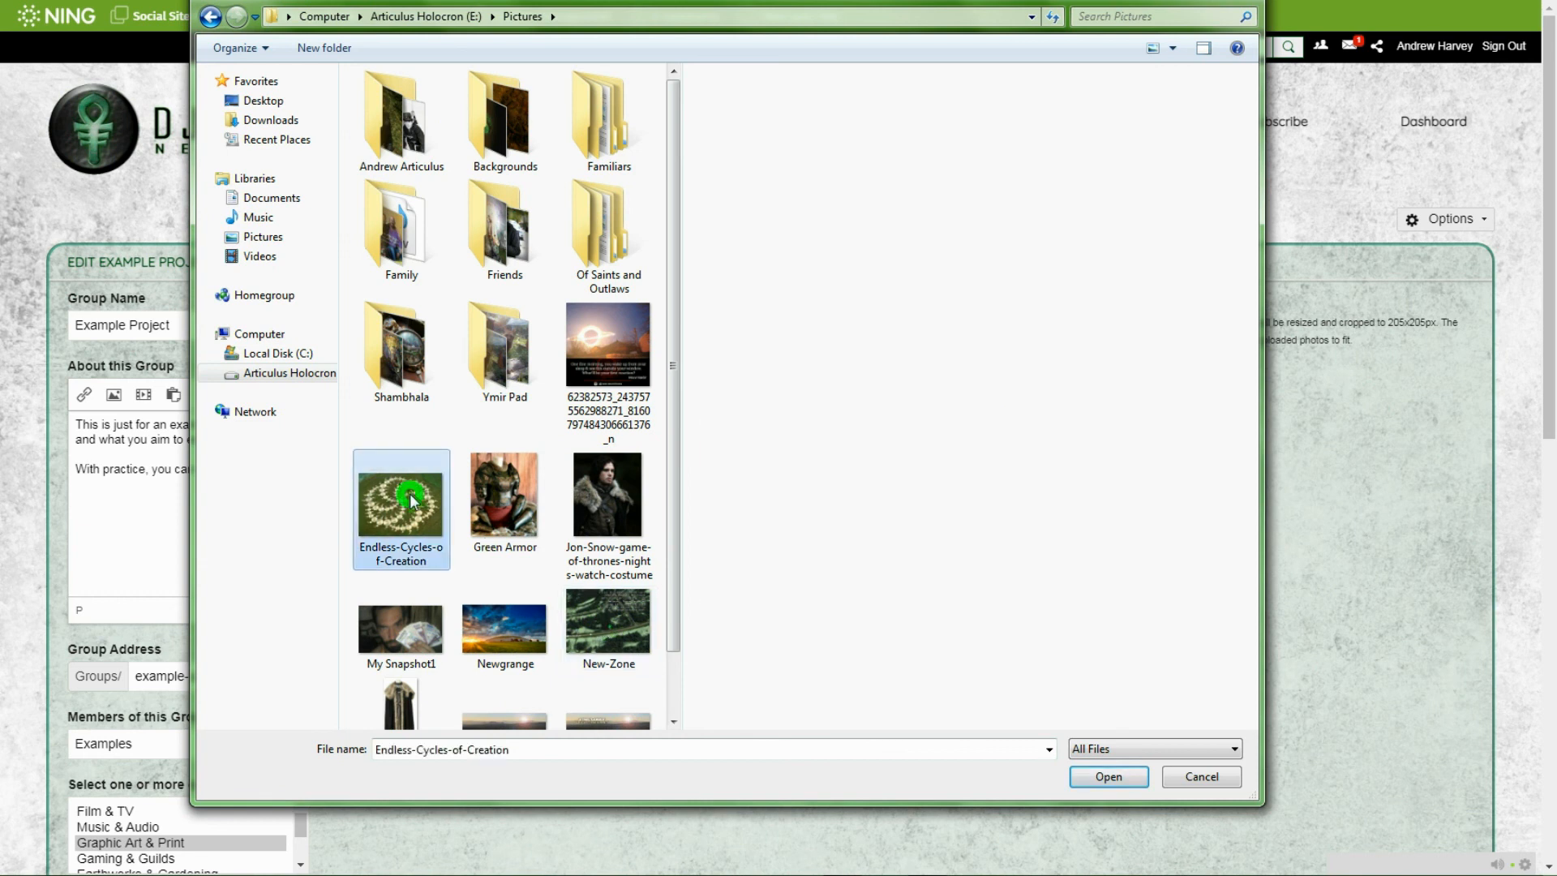
{"action": "left_click", "coordinate": [1096, 772]}
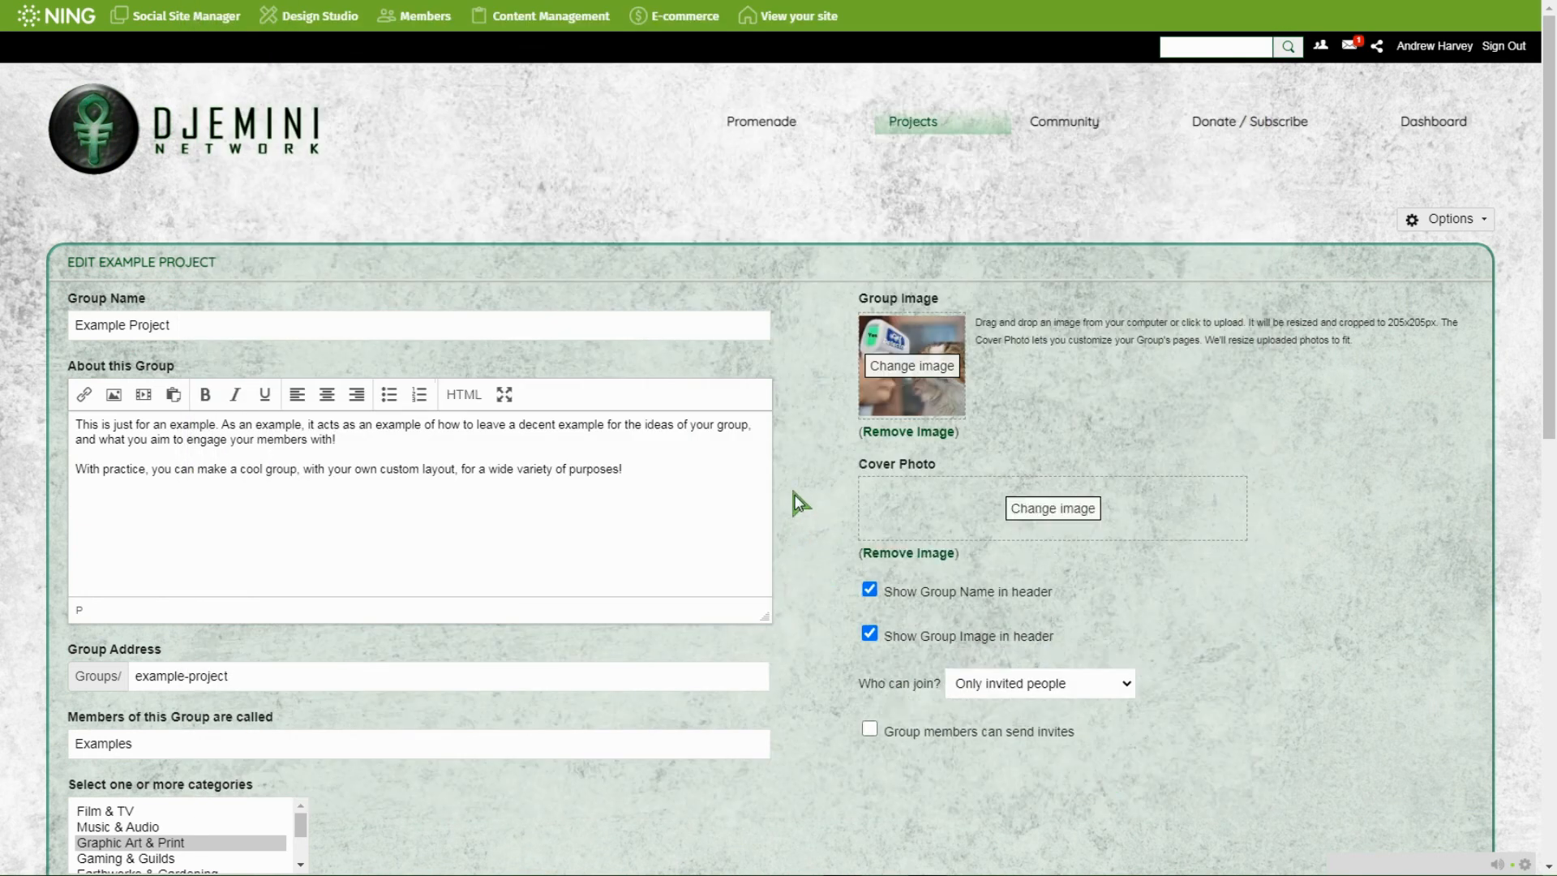
{"action": "scroll", "coordinate": [795, 497], "scroll_direction": "down", "scroll_amount": 6}
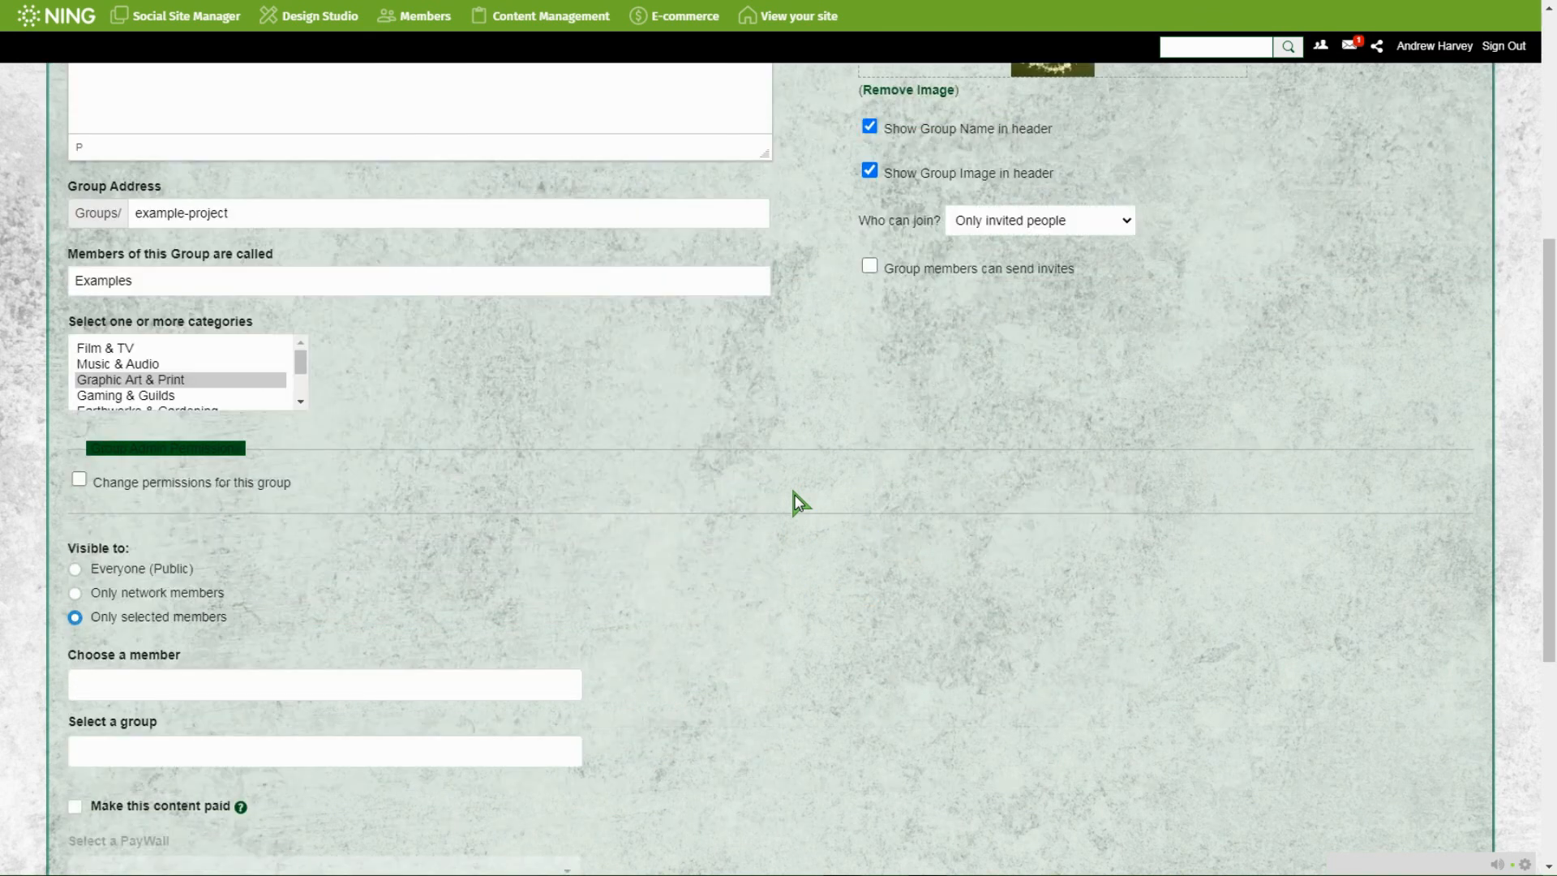
{"action": "scroll", "coordinate": [793, 493], "scroll_direction": "down", "scroll_amount": 2}
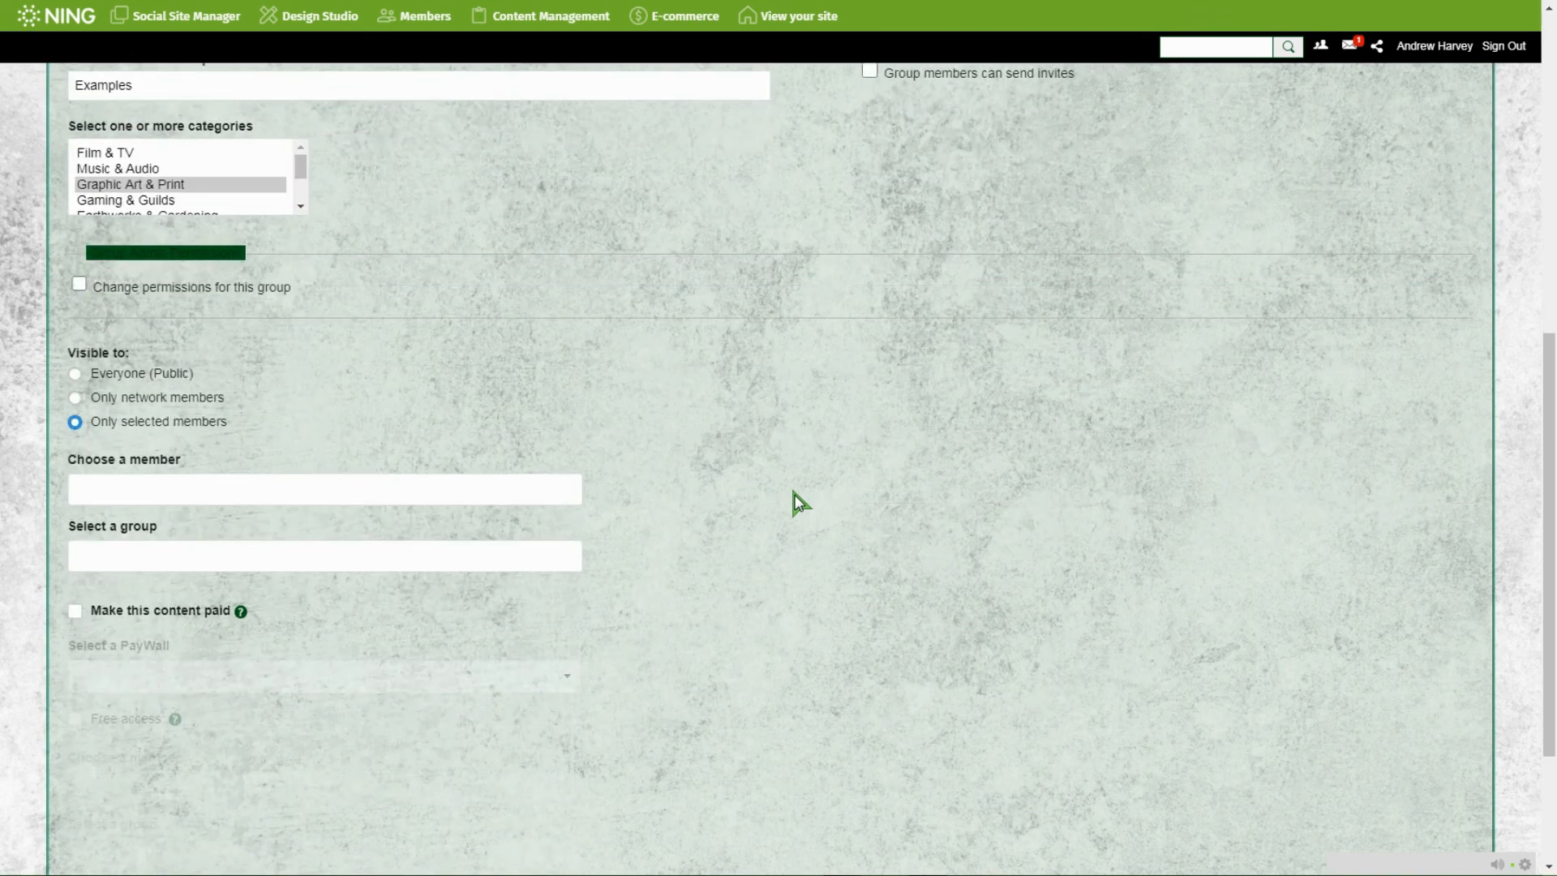
{"action": "scroll", "coordinate": [787, 496], "scroll_direction": "down", "scroll_amount": 1}
{"action": "scroll", "coordinate": [784, 498], "scroll_direction": "down", "scroll_amount": 2}
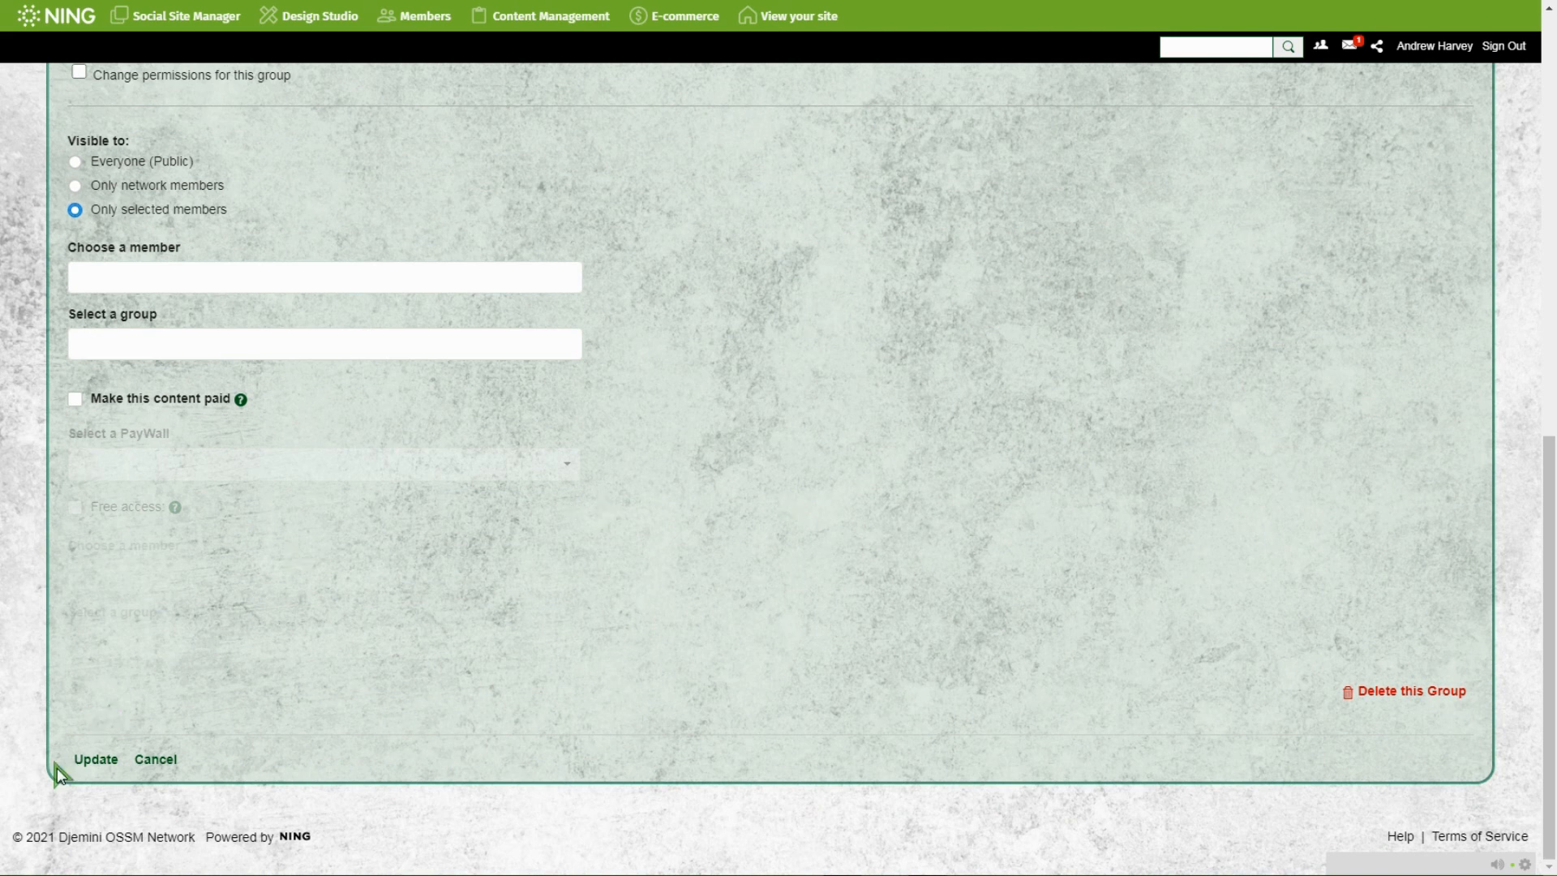
{"action": "left_click", "coordinate": [82, 761]}
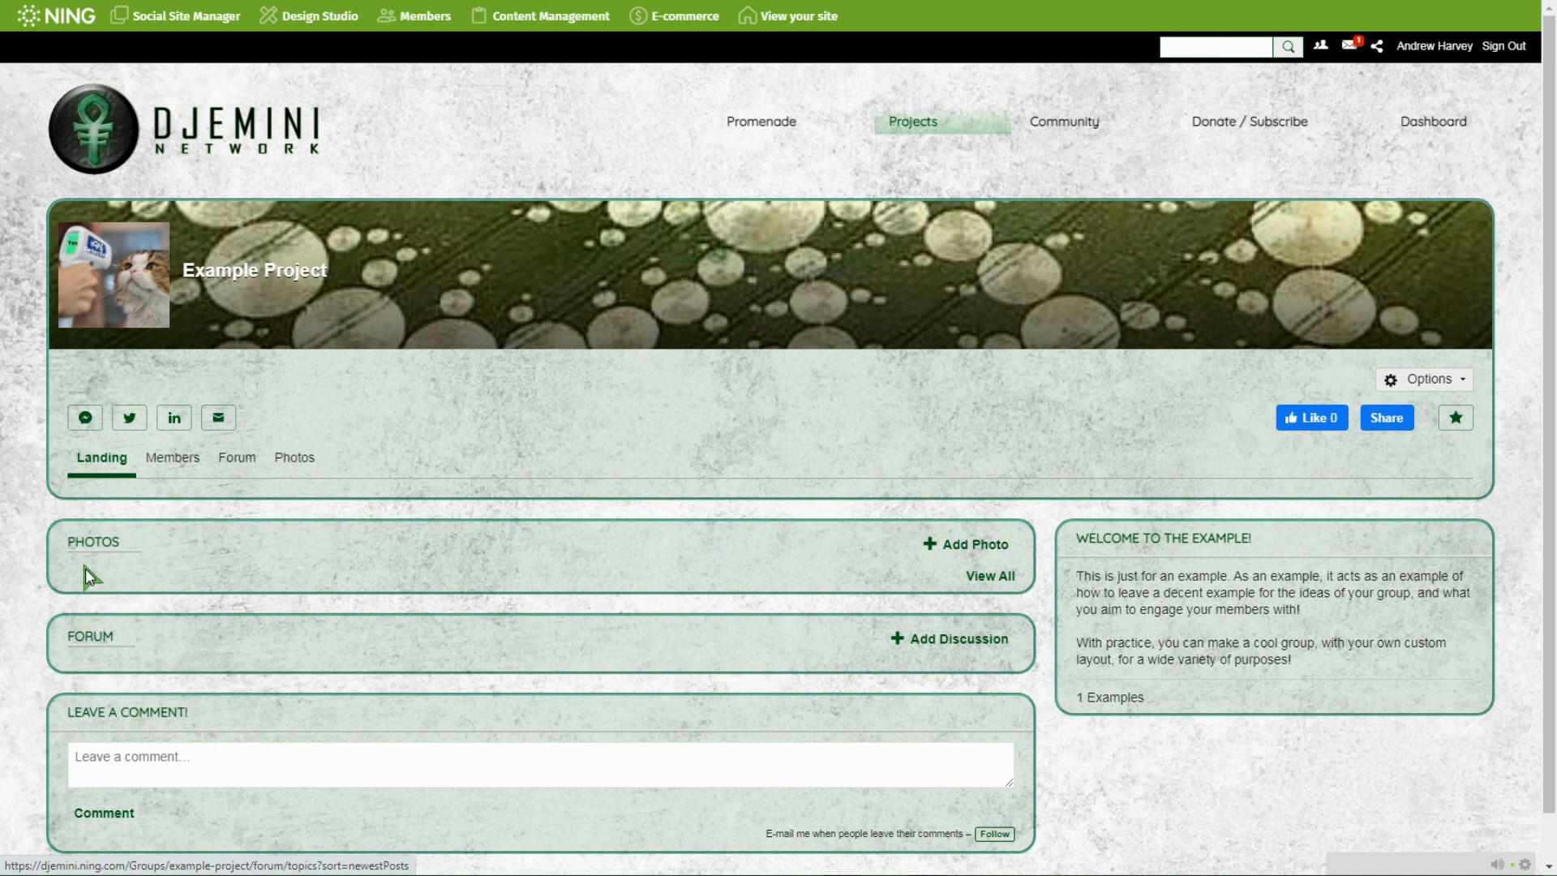
Go to the group's Photos page, open its page settings and choose the two-column layout with a narrow right column.
{"action": "left_click", "coordinate": [92, 546]}
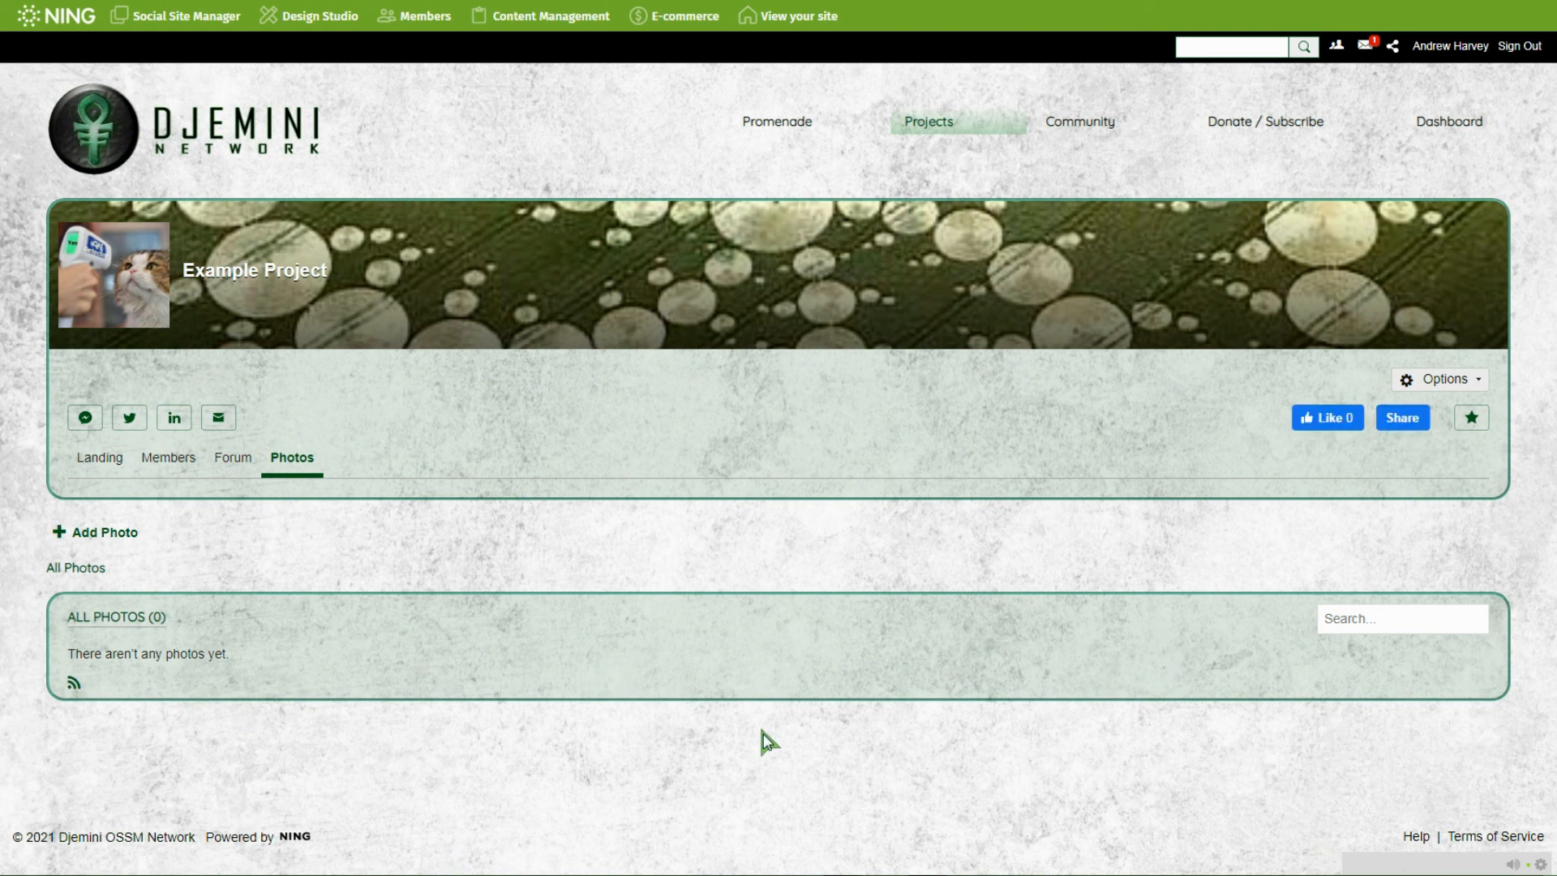
{"action": "left_click", "coordinate": [1474, 382]}
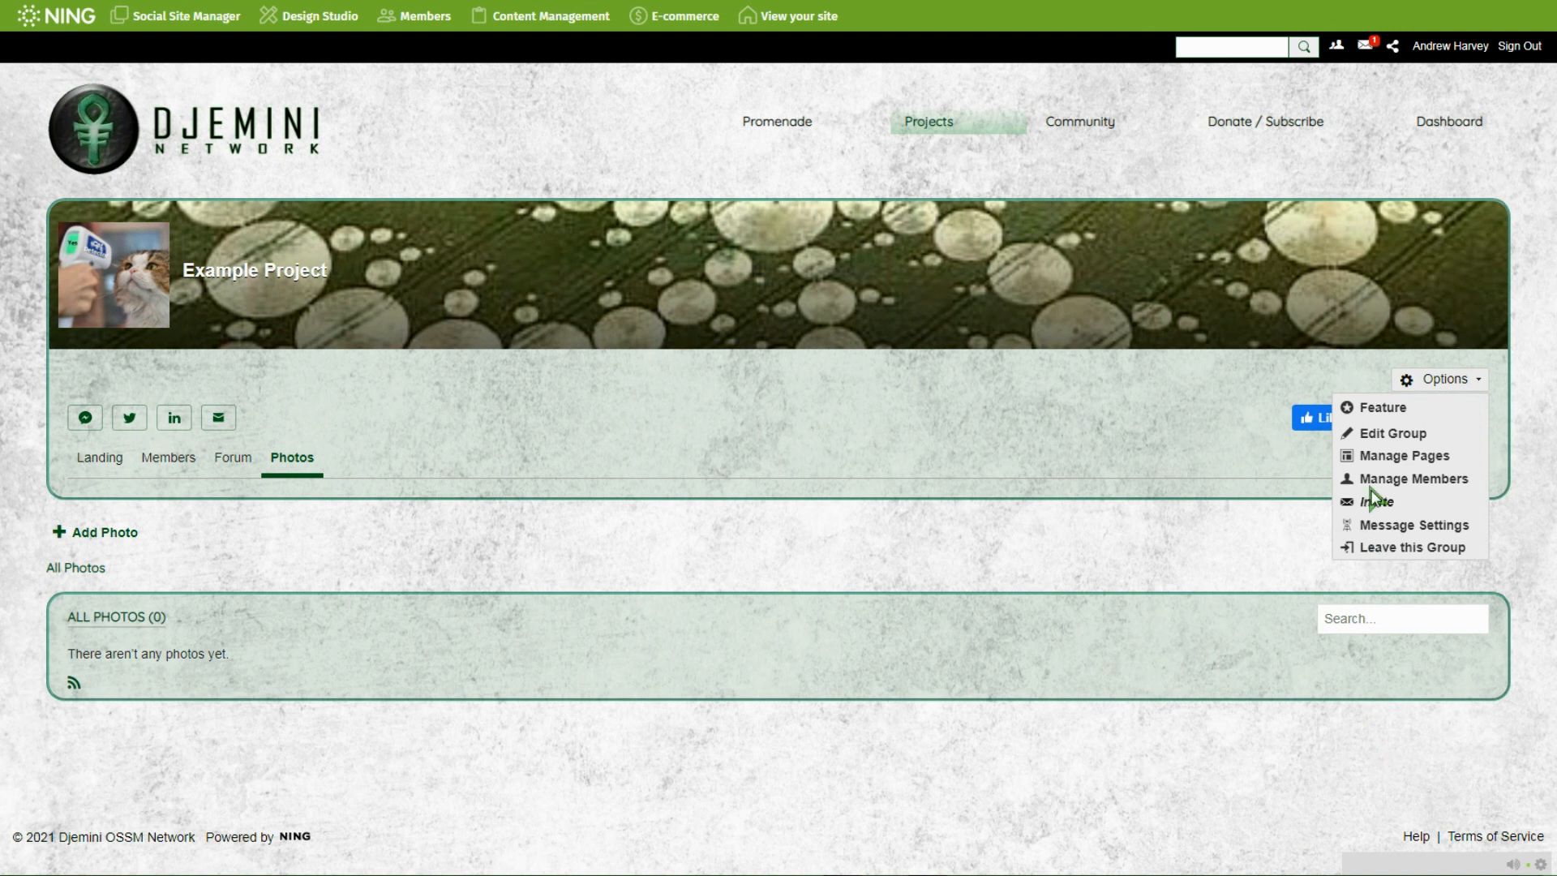
{"action": "left_click", "coordinate": [1414, 452]}
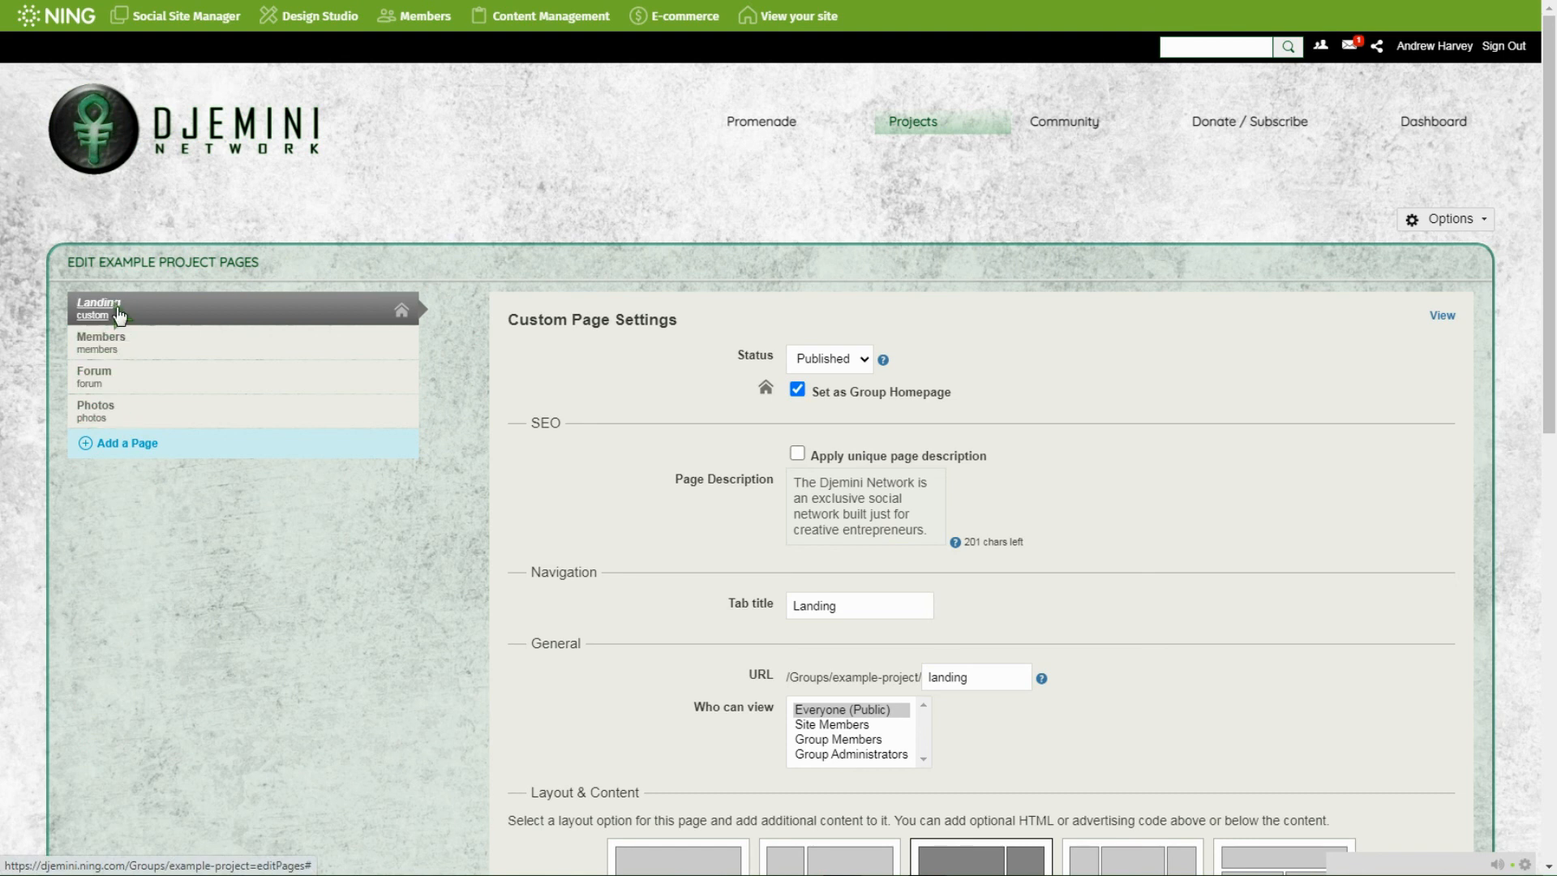
{"action": "left_click", "coordinate": [104, 413]}
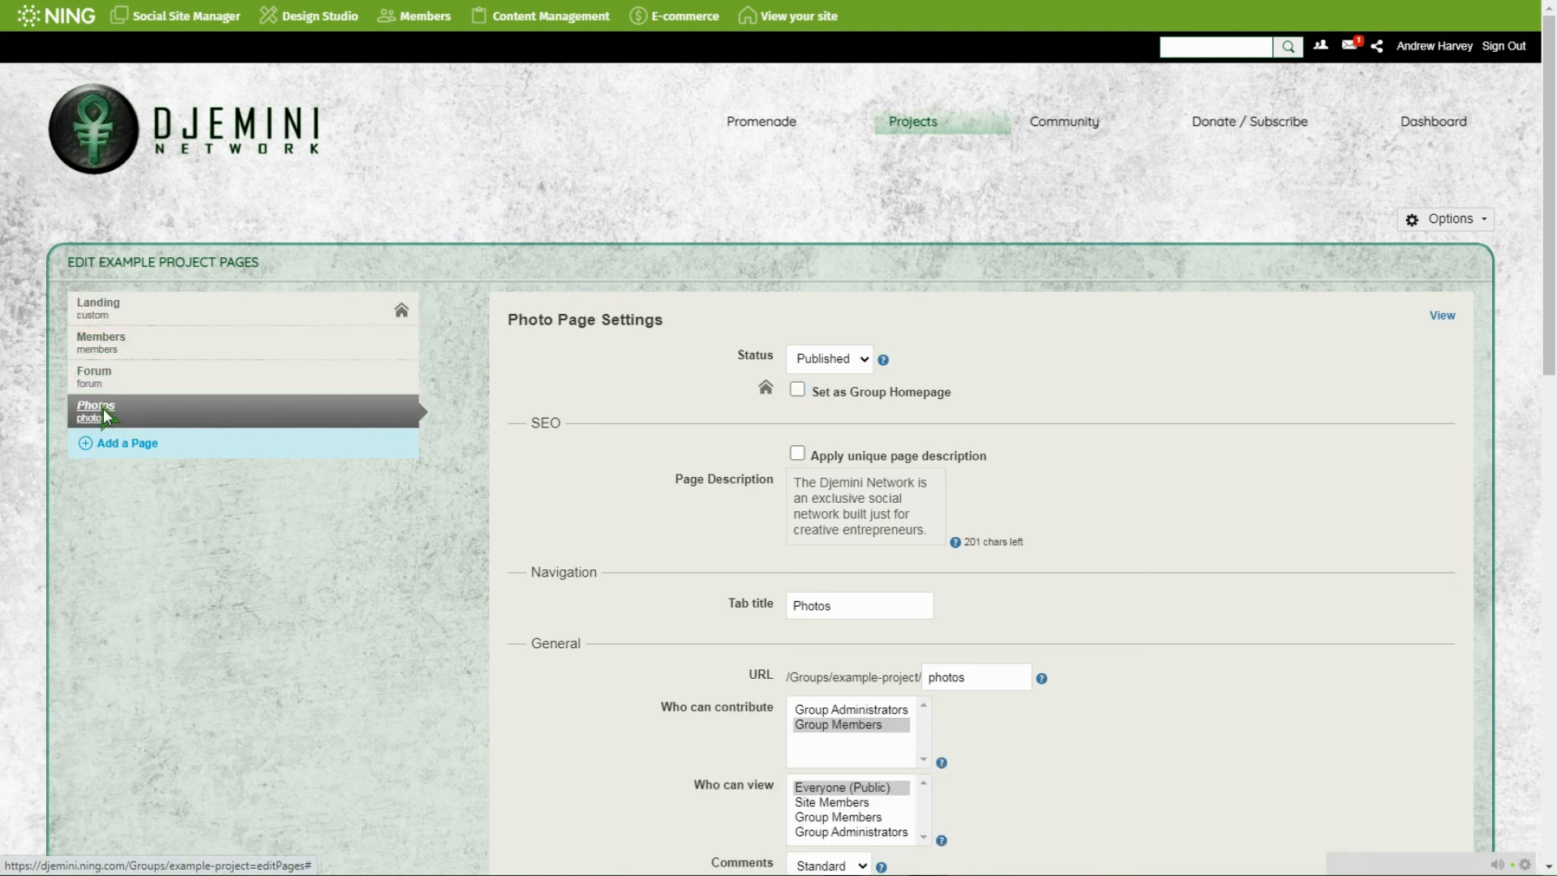
{"action": "scroll", "coordinate": [105, 415], "scroll_direction": "down", "scroll_amount": 3}
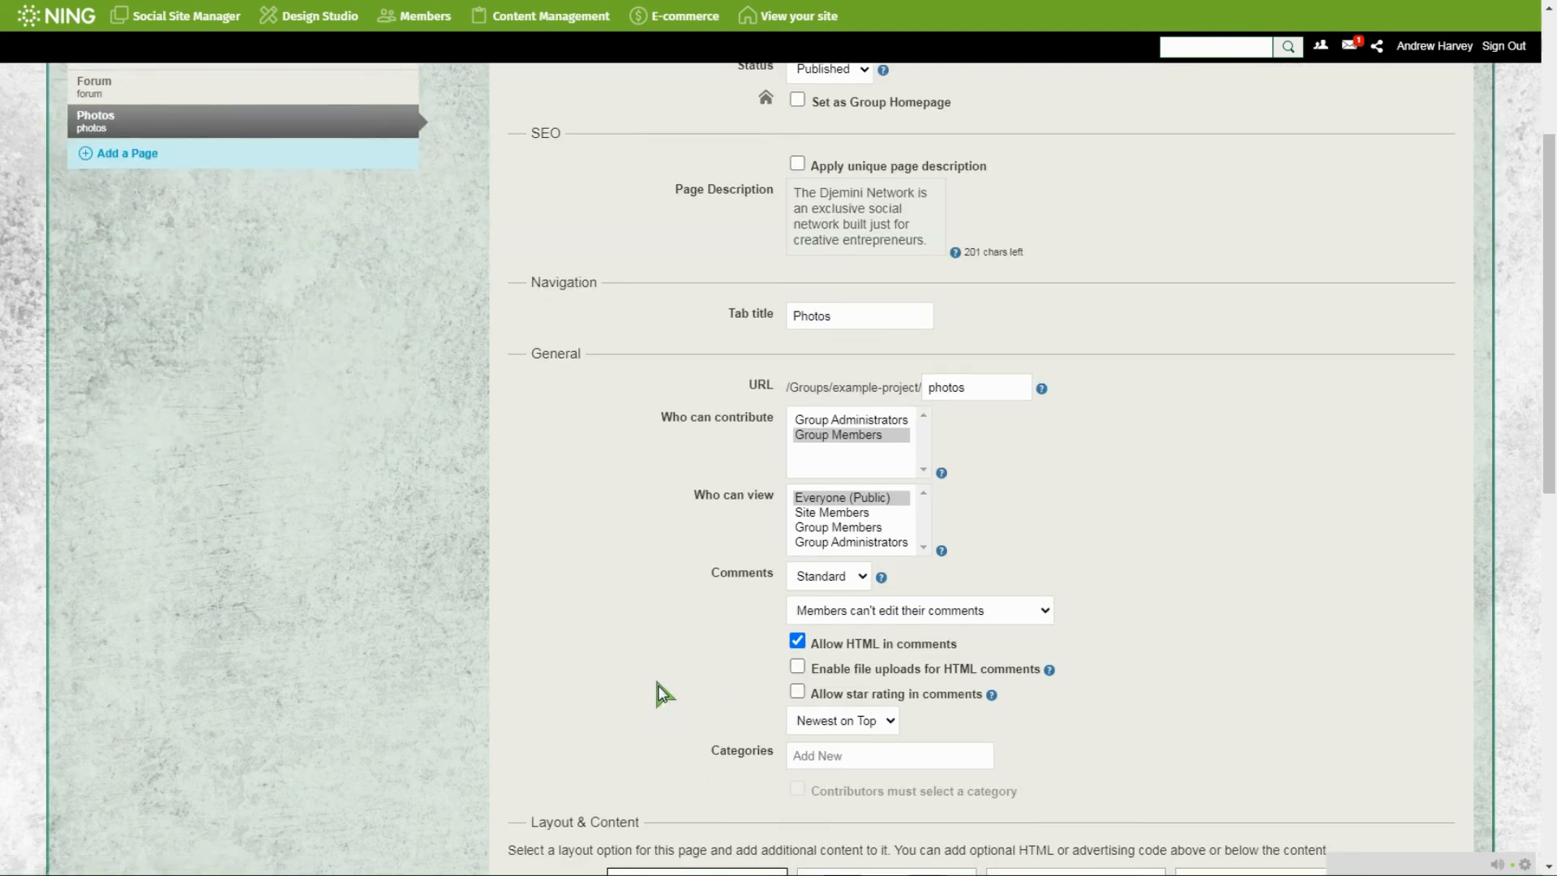
{"action": "scroll", "coordinate": [793, 655], "scroll_direction": "down", "scroll_amount": 6}
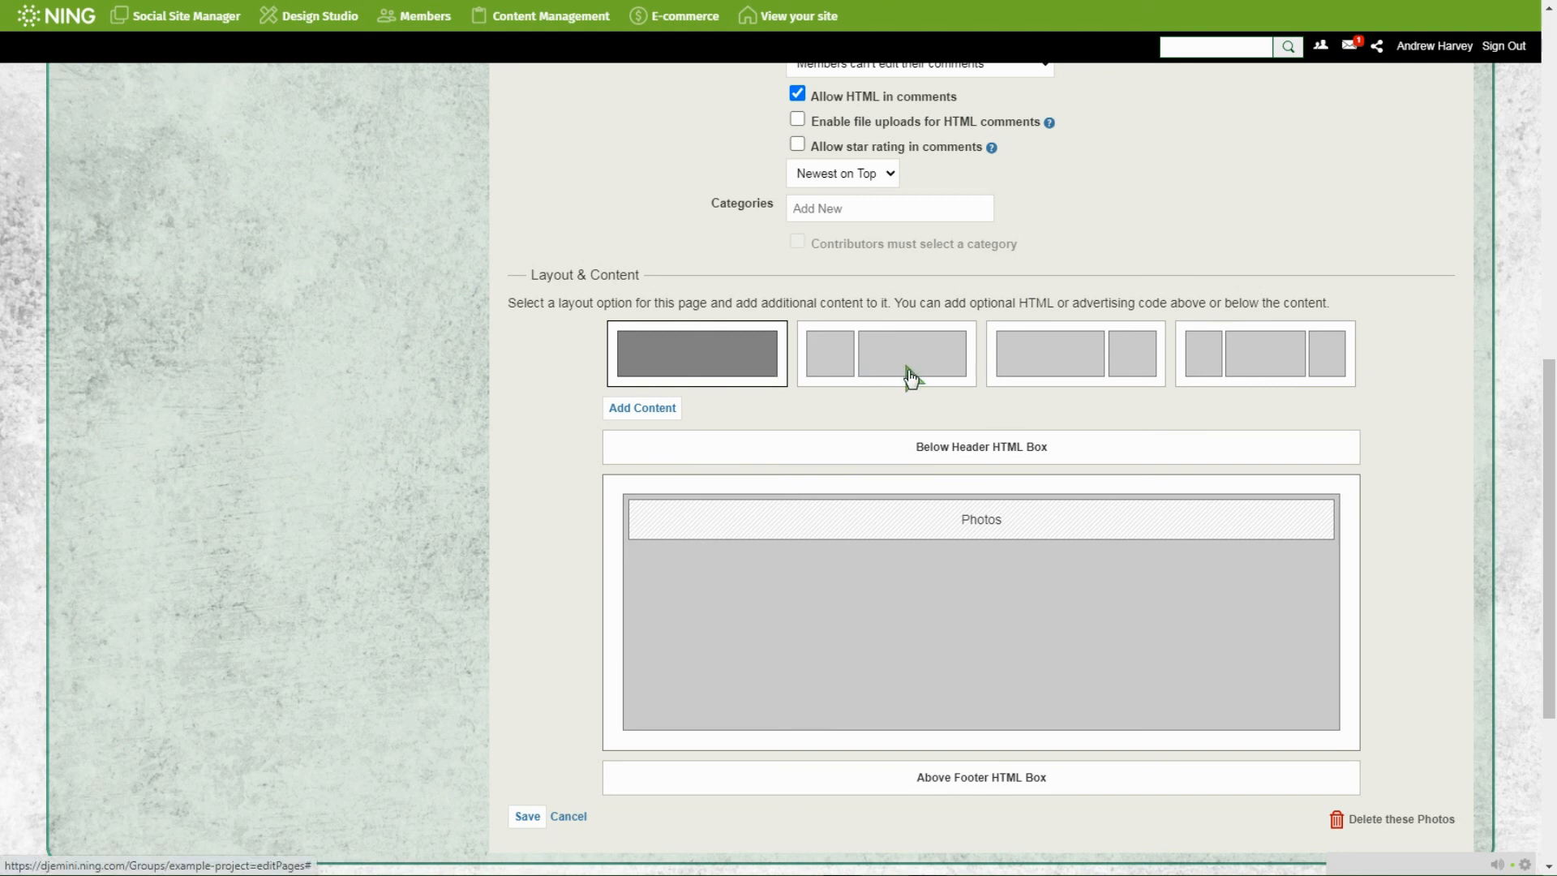
{"action": "left_click", "coordinate": [1068, 365]}
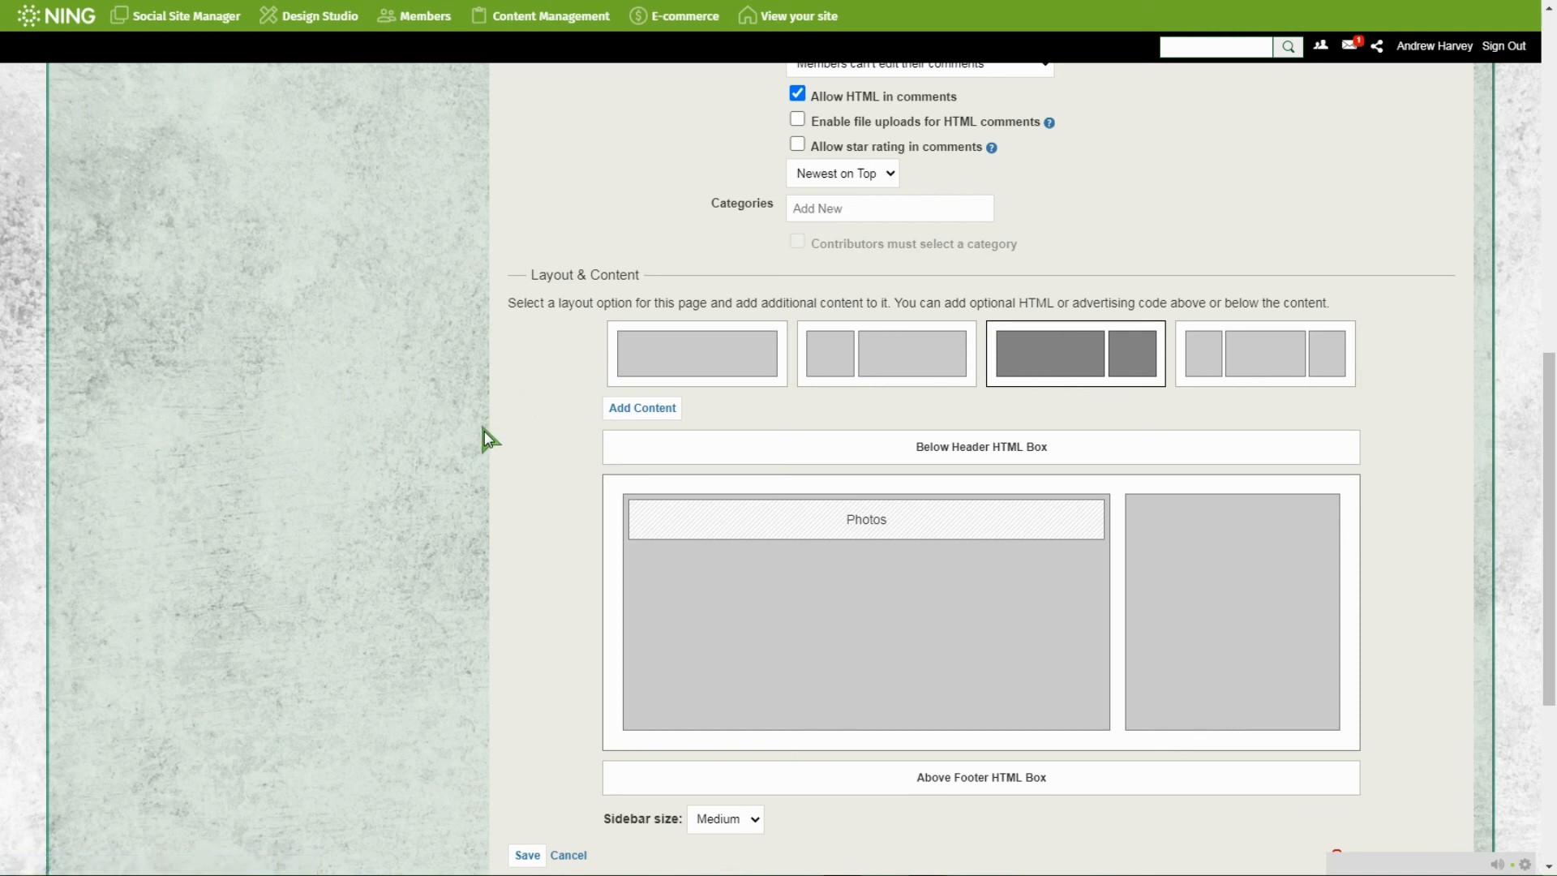
Start a new Photos content section titled "Featured photos" that draws from Featured photos.
{"action": "left_click", "coordinate": [643, 410]}
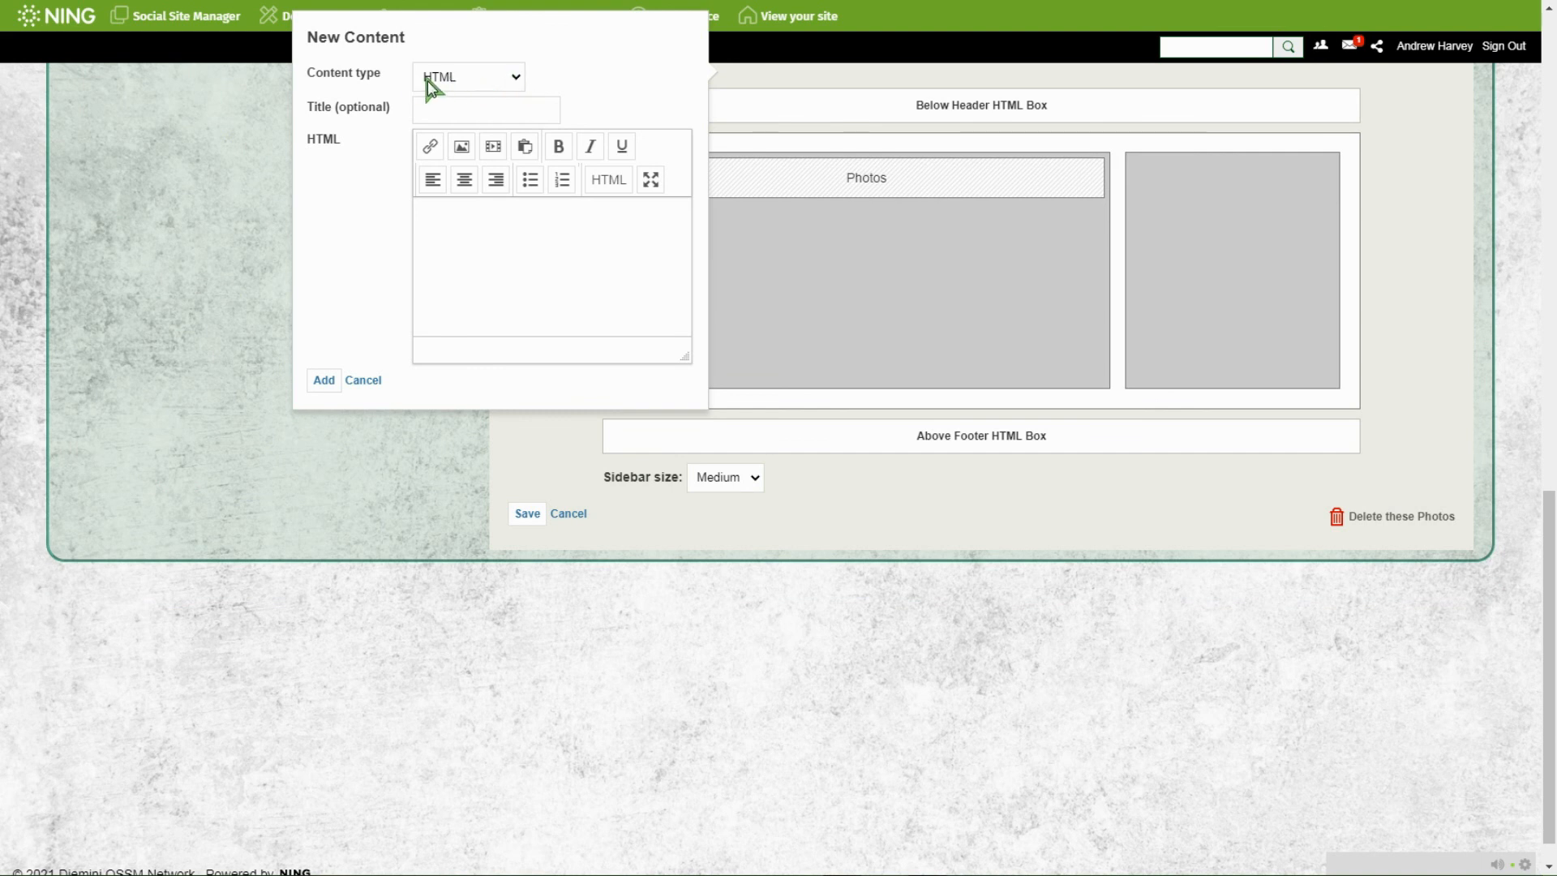
{"action": "left_click", "coordinate": [507, 80]}
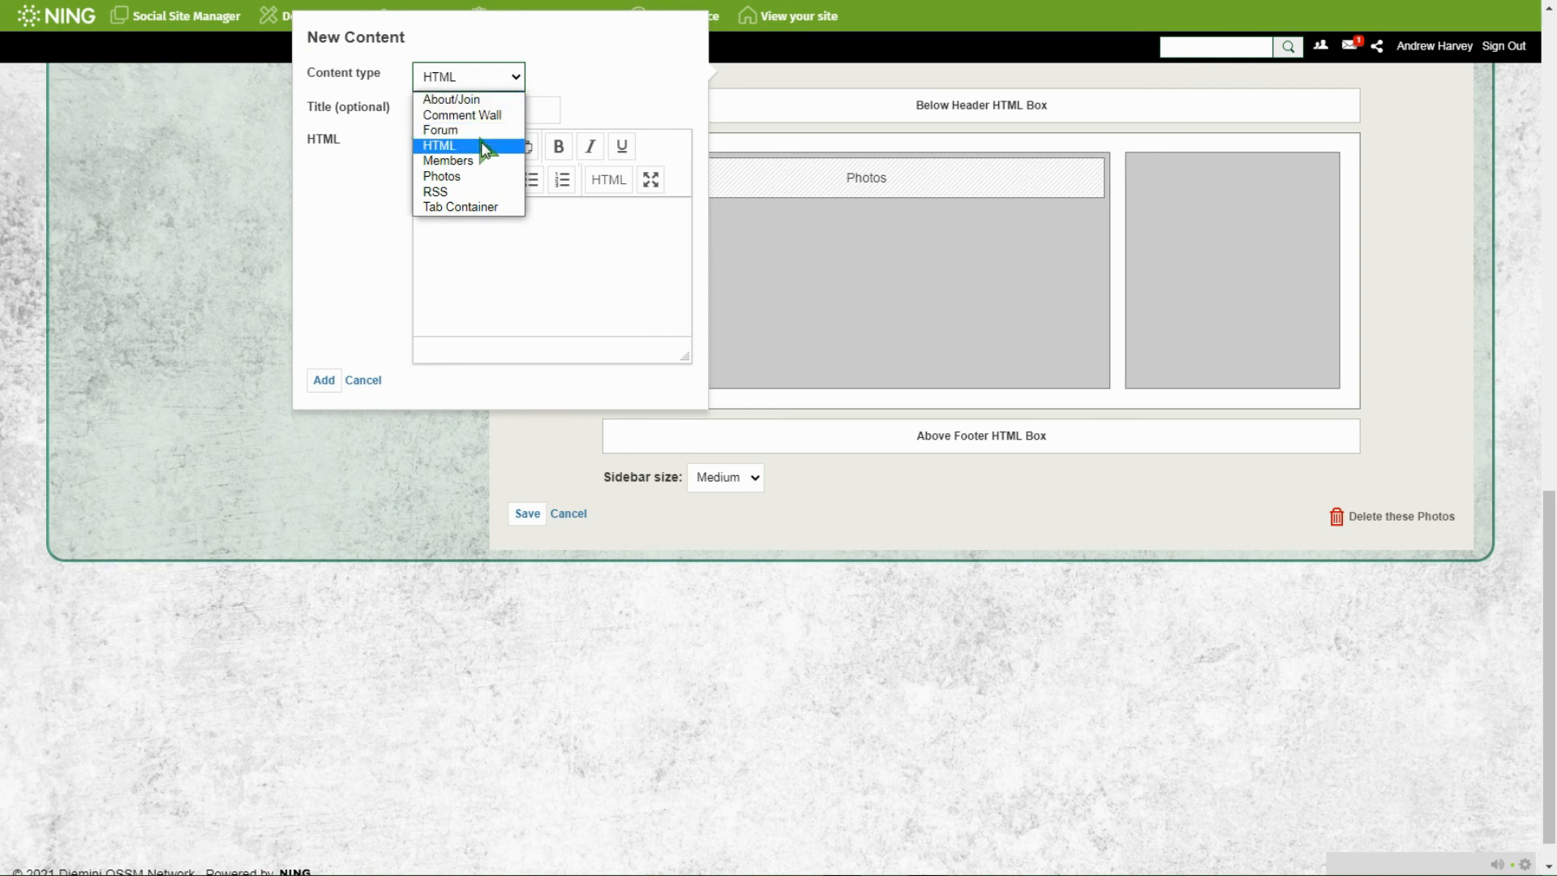
{"action": "left_click", "coordinate": [440, 176]}
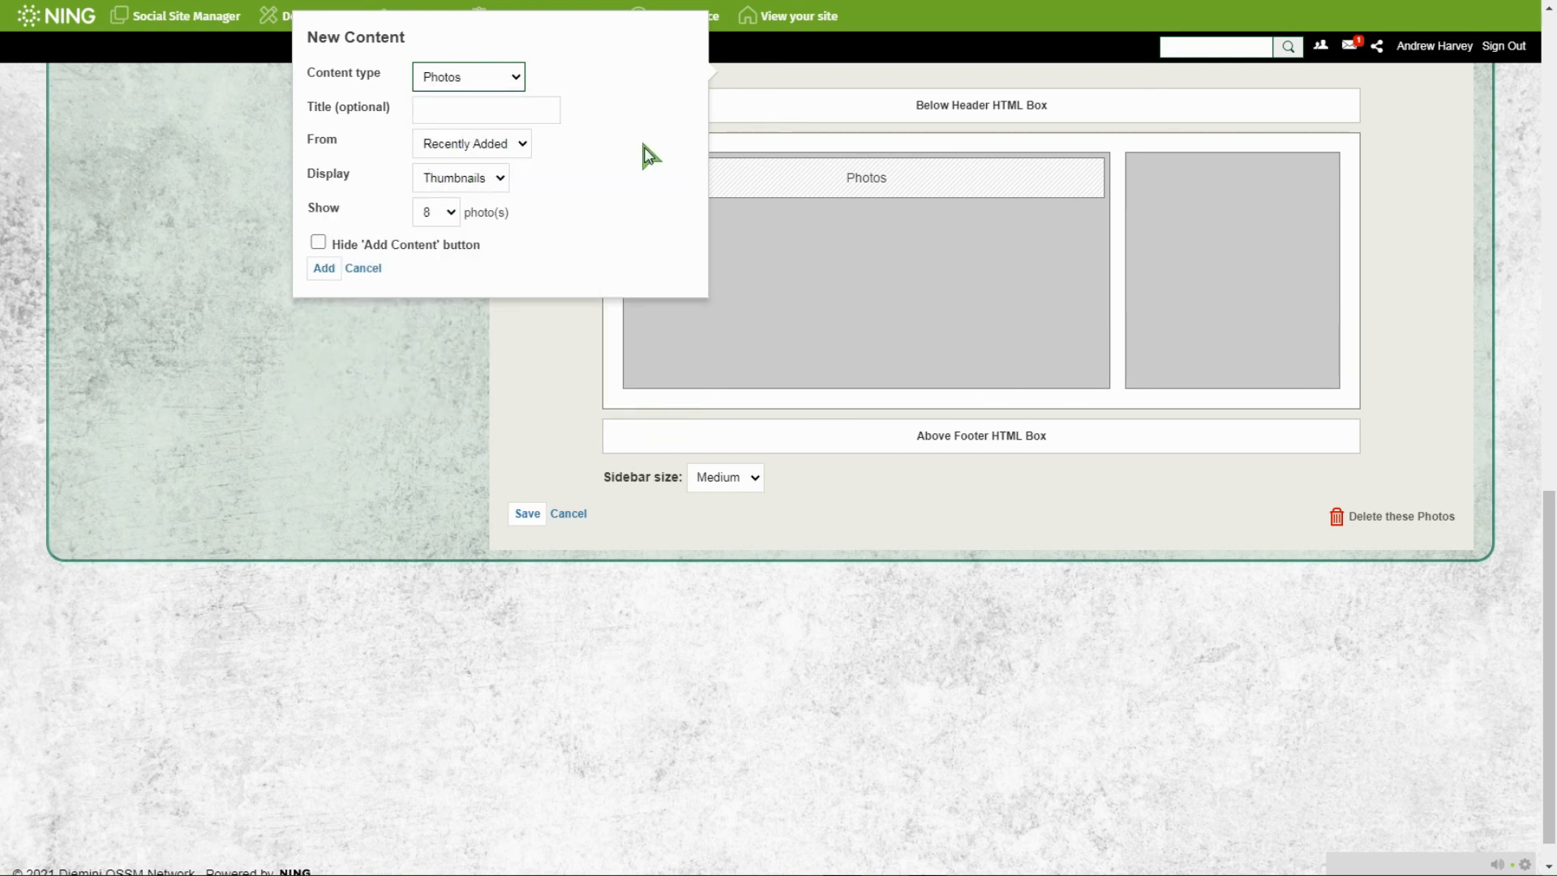
{"action": "left_click", "coordinate": [485, 109]}
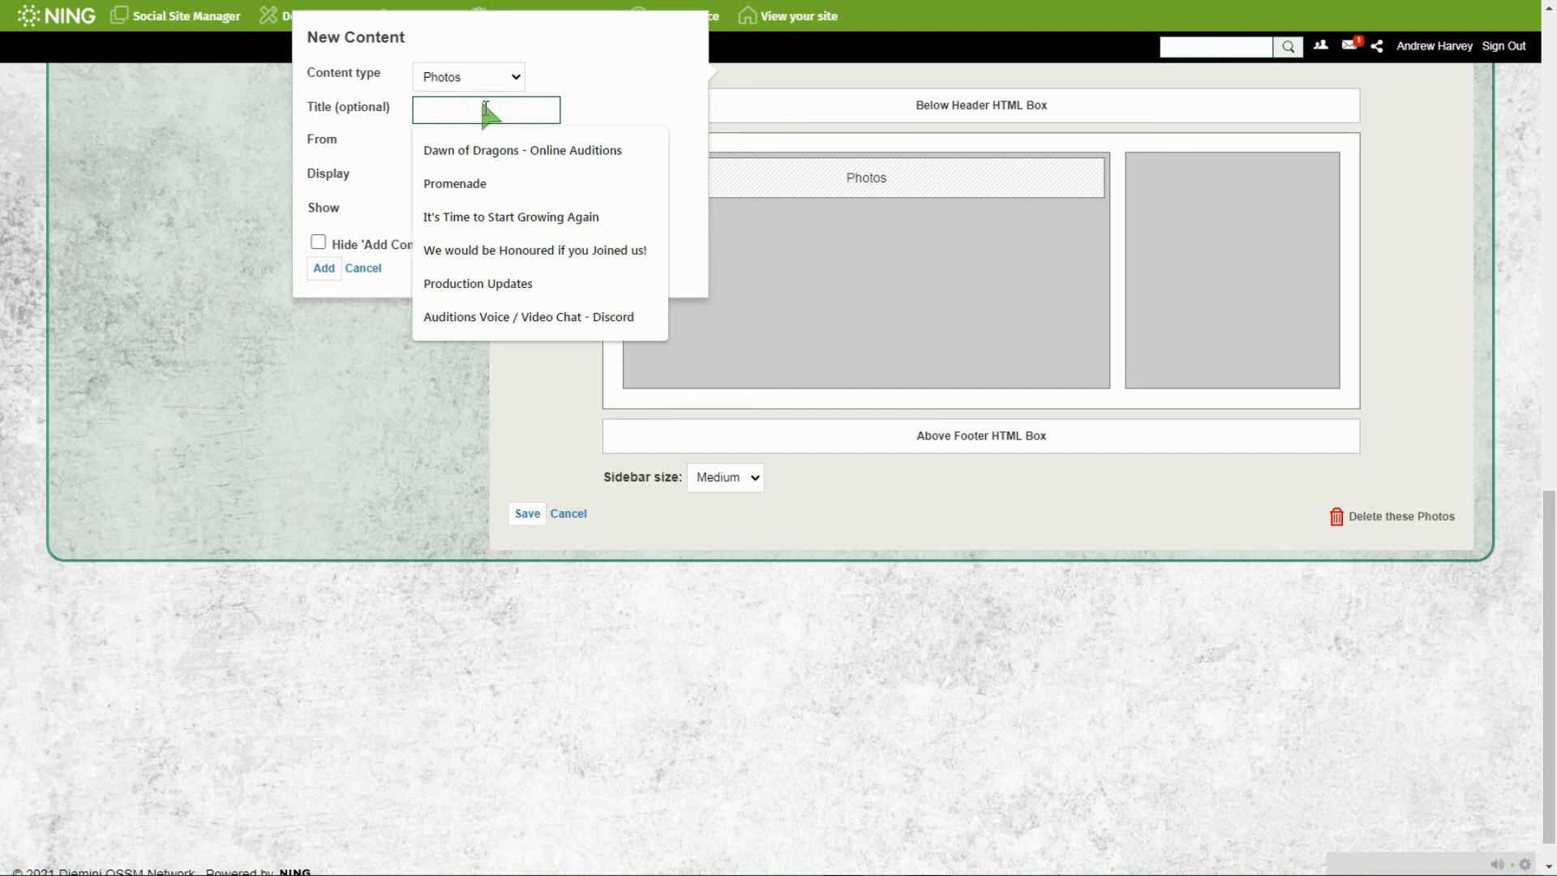
{"action": "type", "text": "Featured photos"}
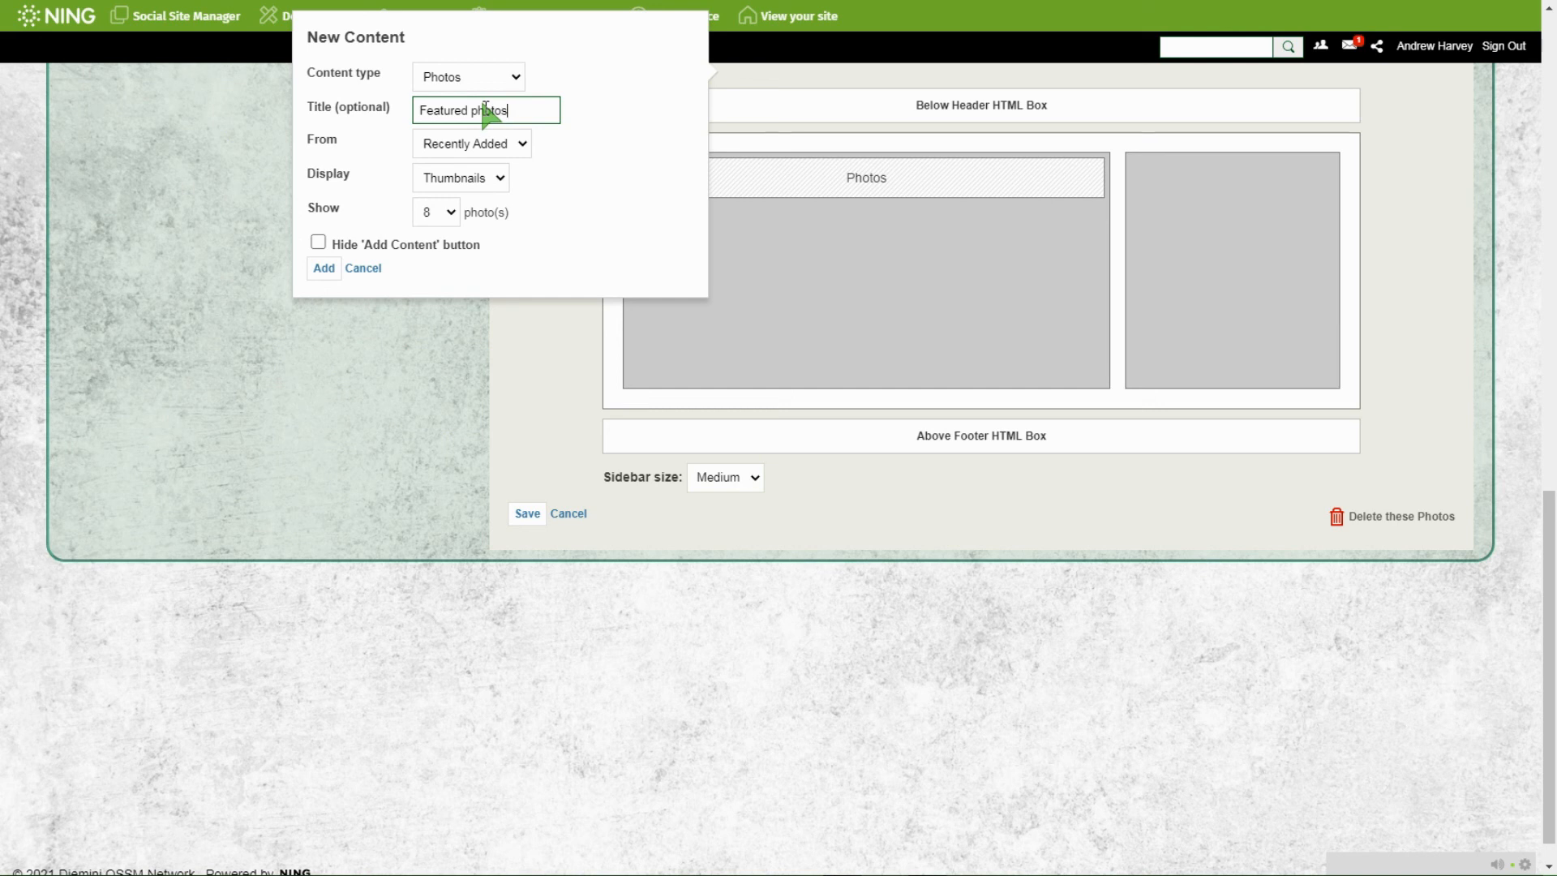
{"action": "left_click", "coordinate": [521, 144]}
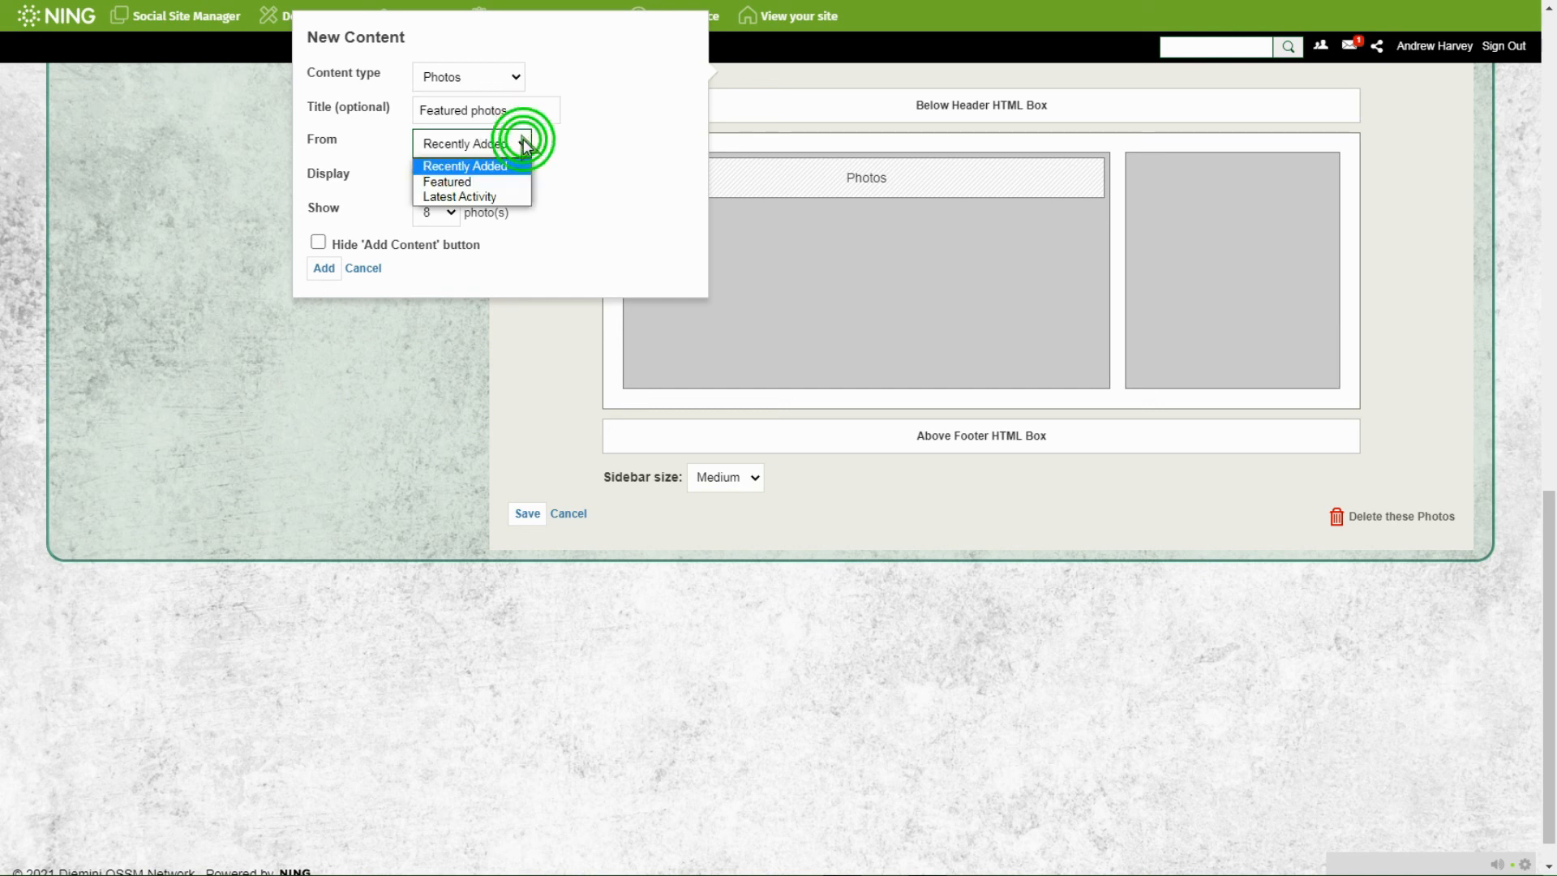
{"action": "left_click", "coordinate": [470, 178]}
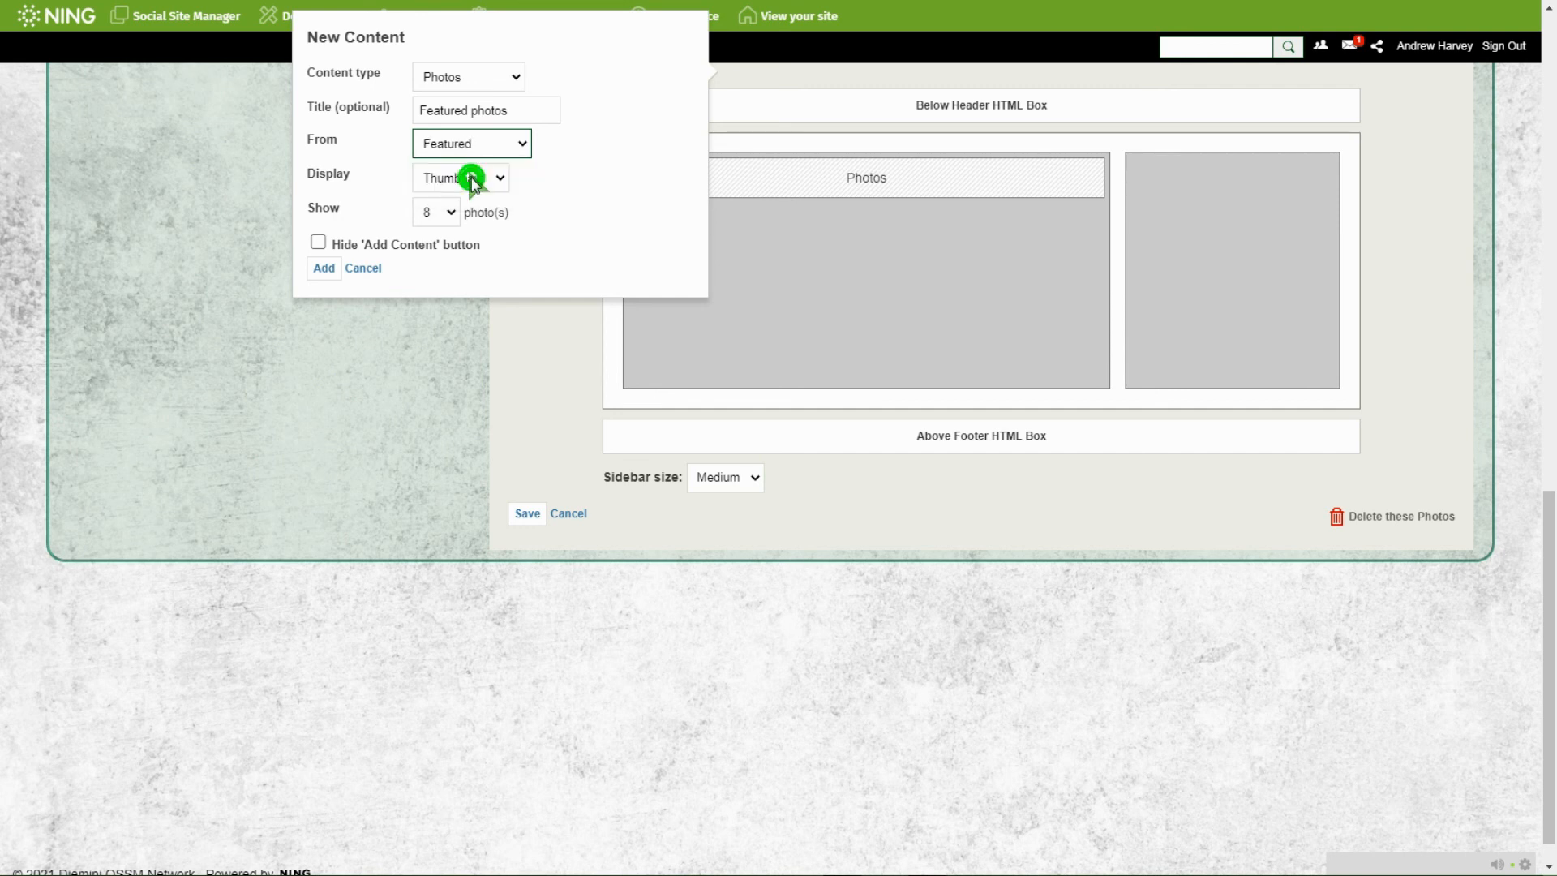
Set the new section's display to Slideshow with a Fade transition and hide its 'Add Content' button.
{"action": "left_click", "coordinate": [441, 177]}
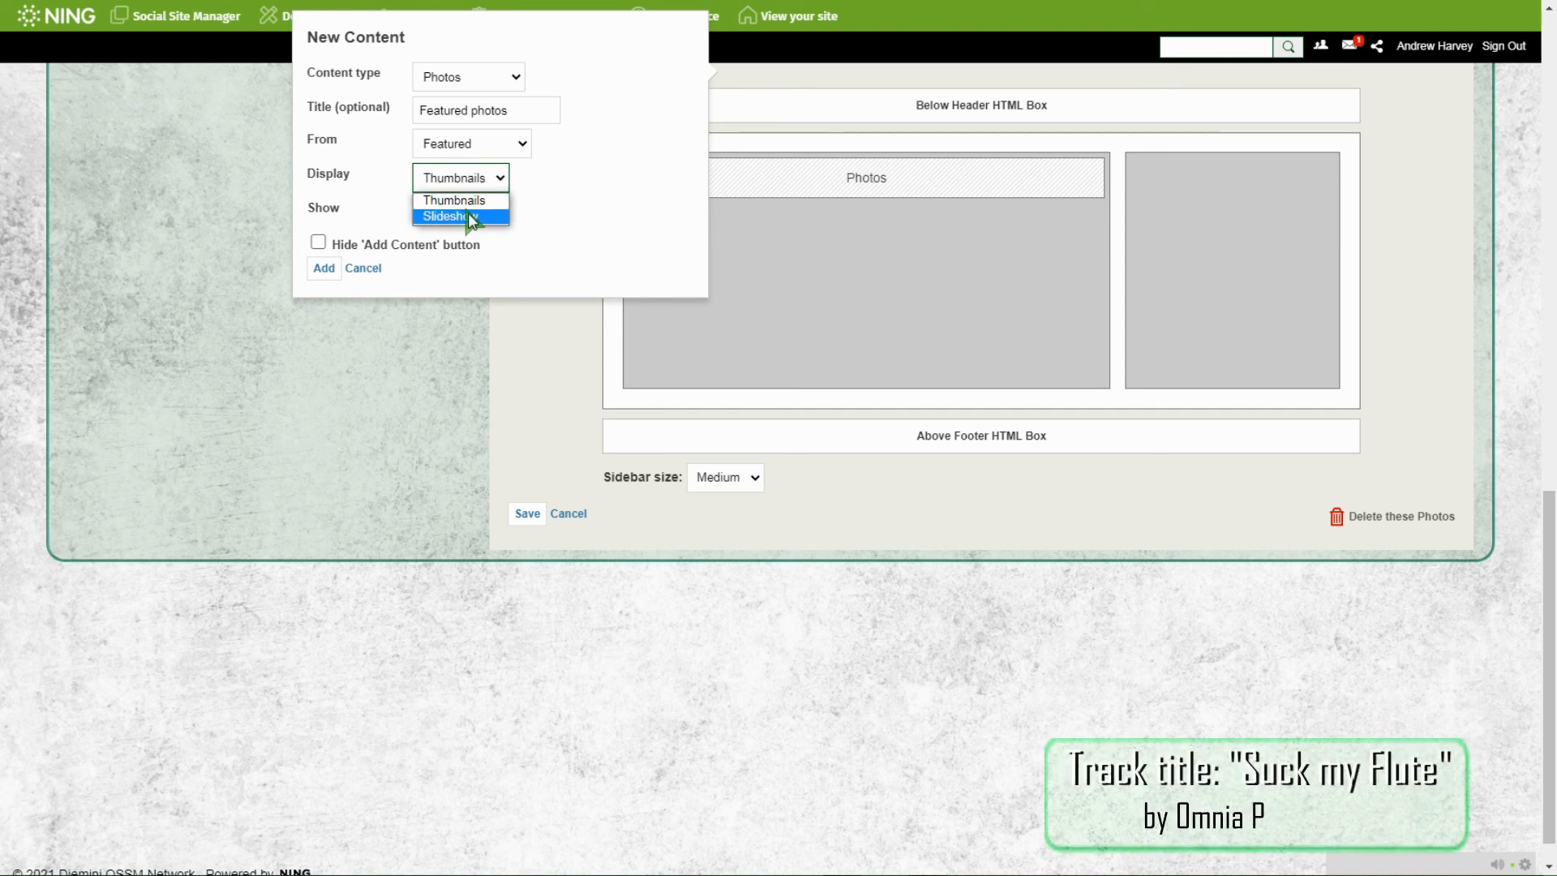
{"action": "left_click", "coordinate": [454, 215]}
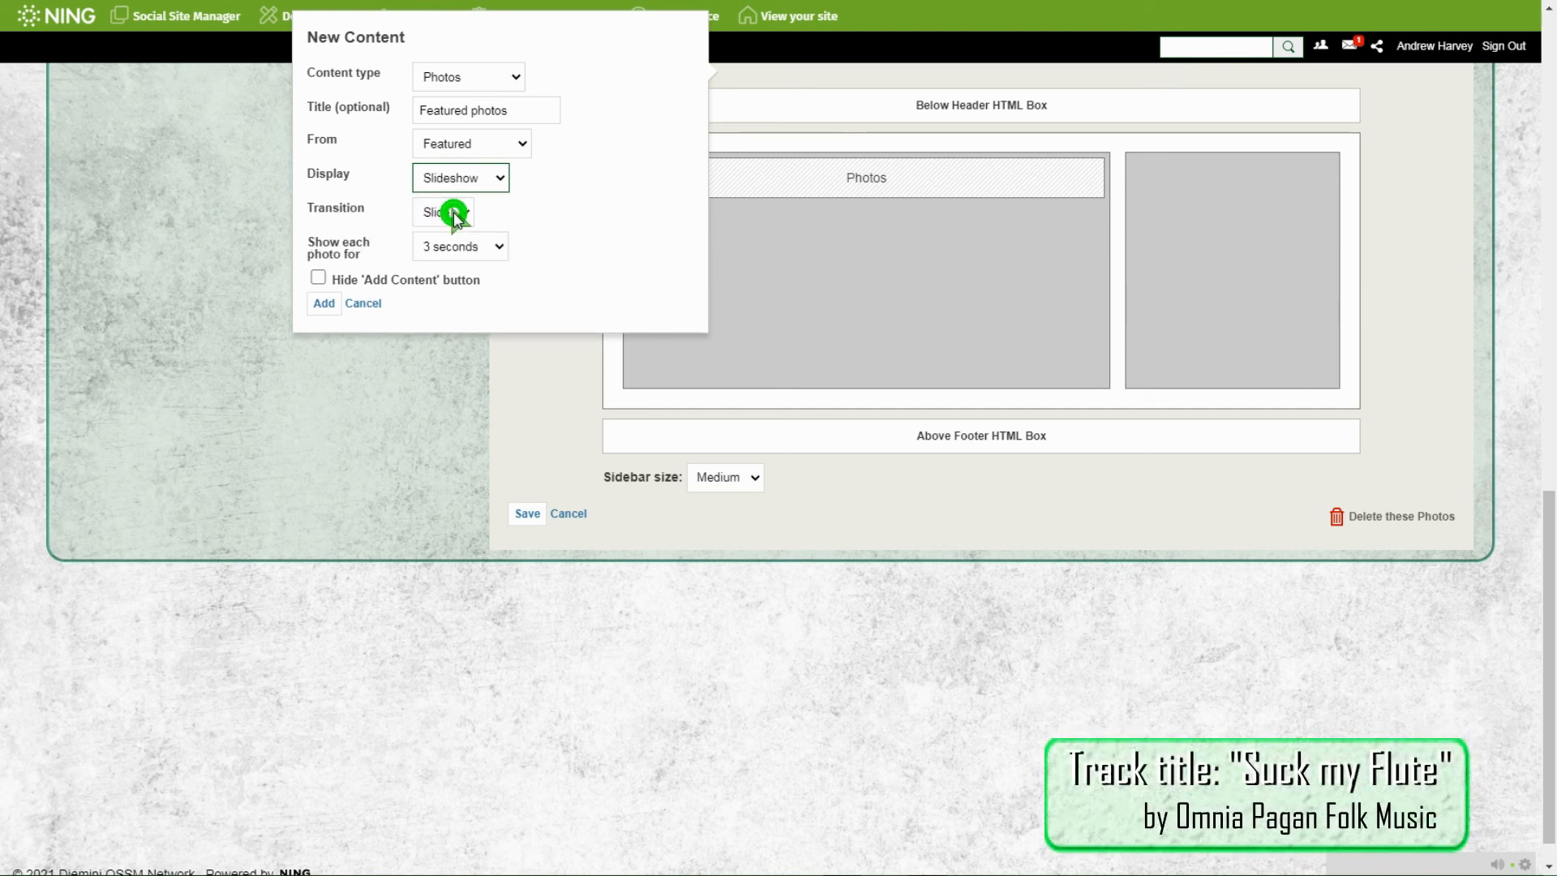
{"action": "left_click", "coordinate": [459, 211]}
{"action": "left_click", "coordinate": [451, 251]}
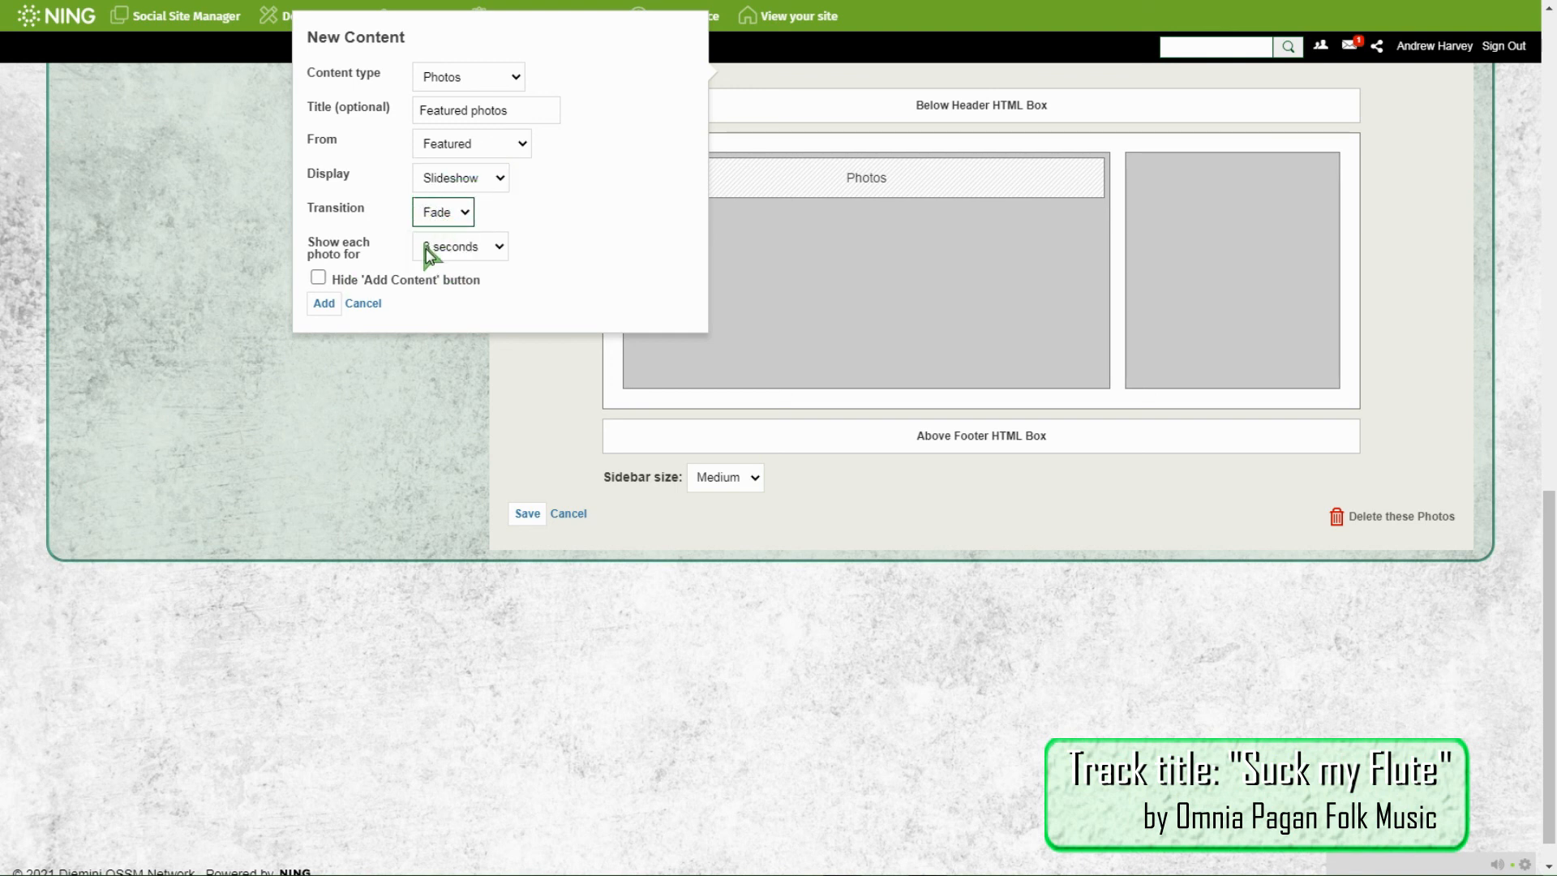
{"action": "left_click", "coordinate": [318, 279]}
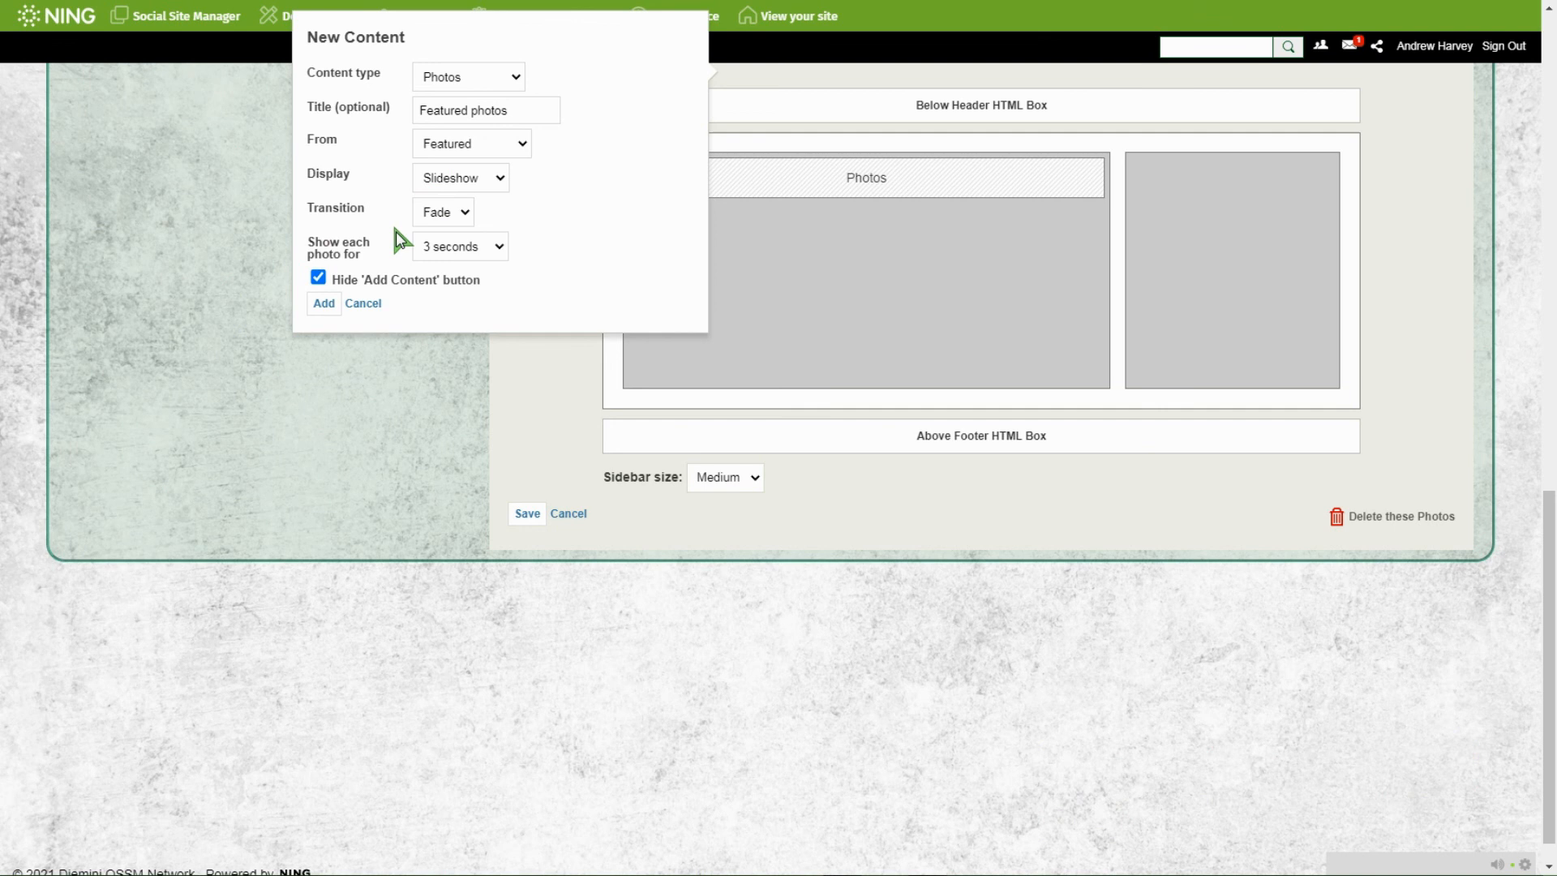
Add the Featured photos section to the narrow right column of the Photos page and save the page.
{"action": "left_click", "coordinate": [323, 303]}
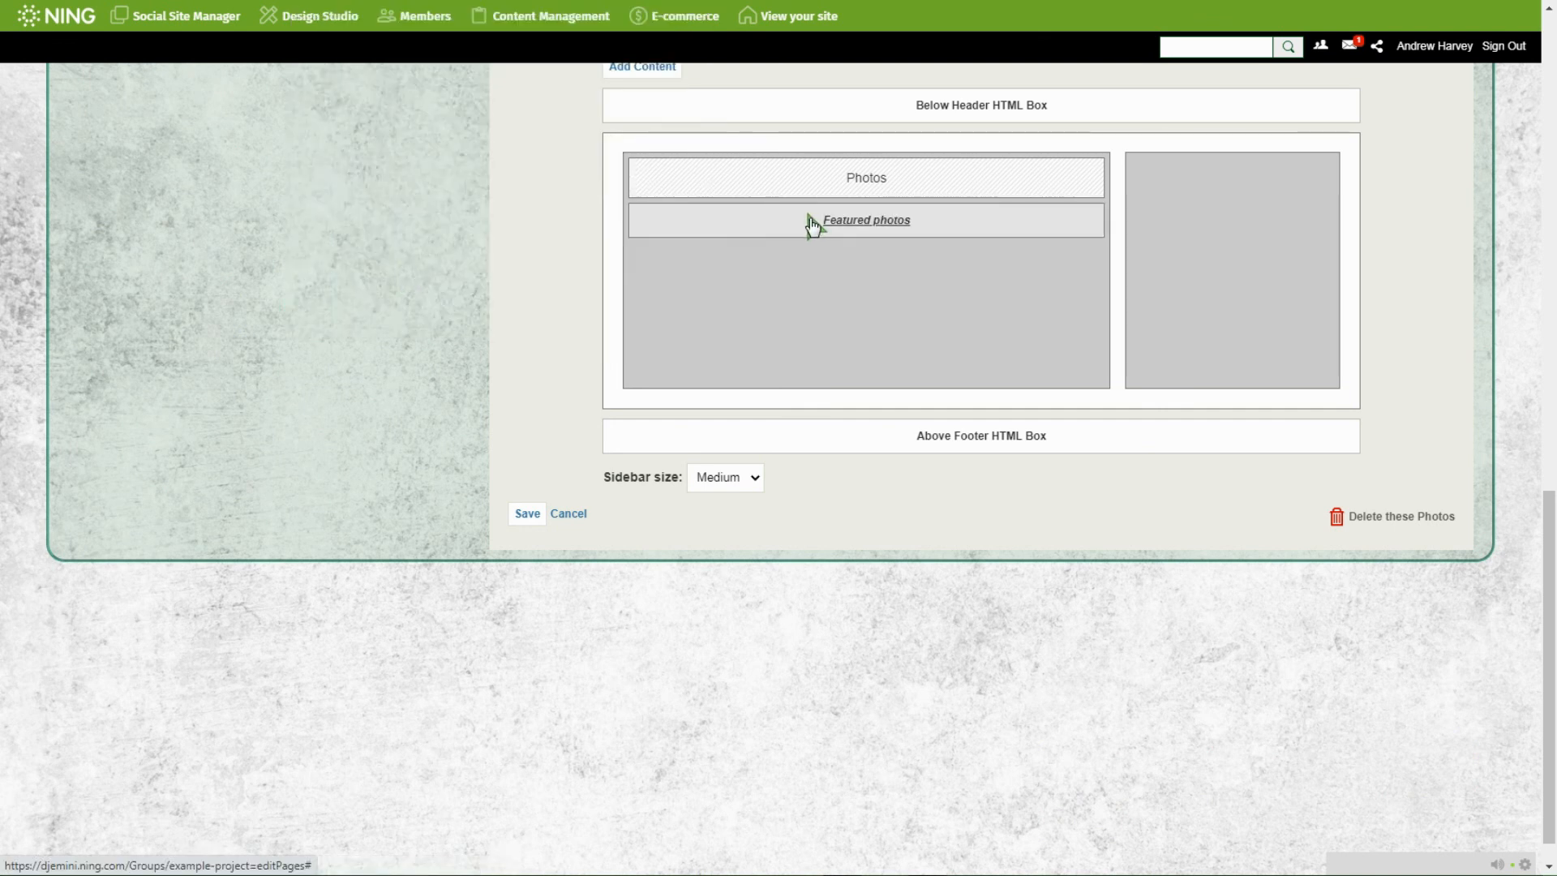
{"action": "left_click_drag", "start_coordinate": [738, 219], "coordinate": [1160, 174]}
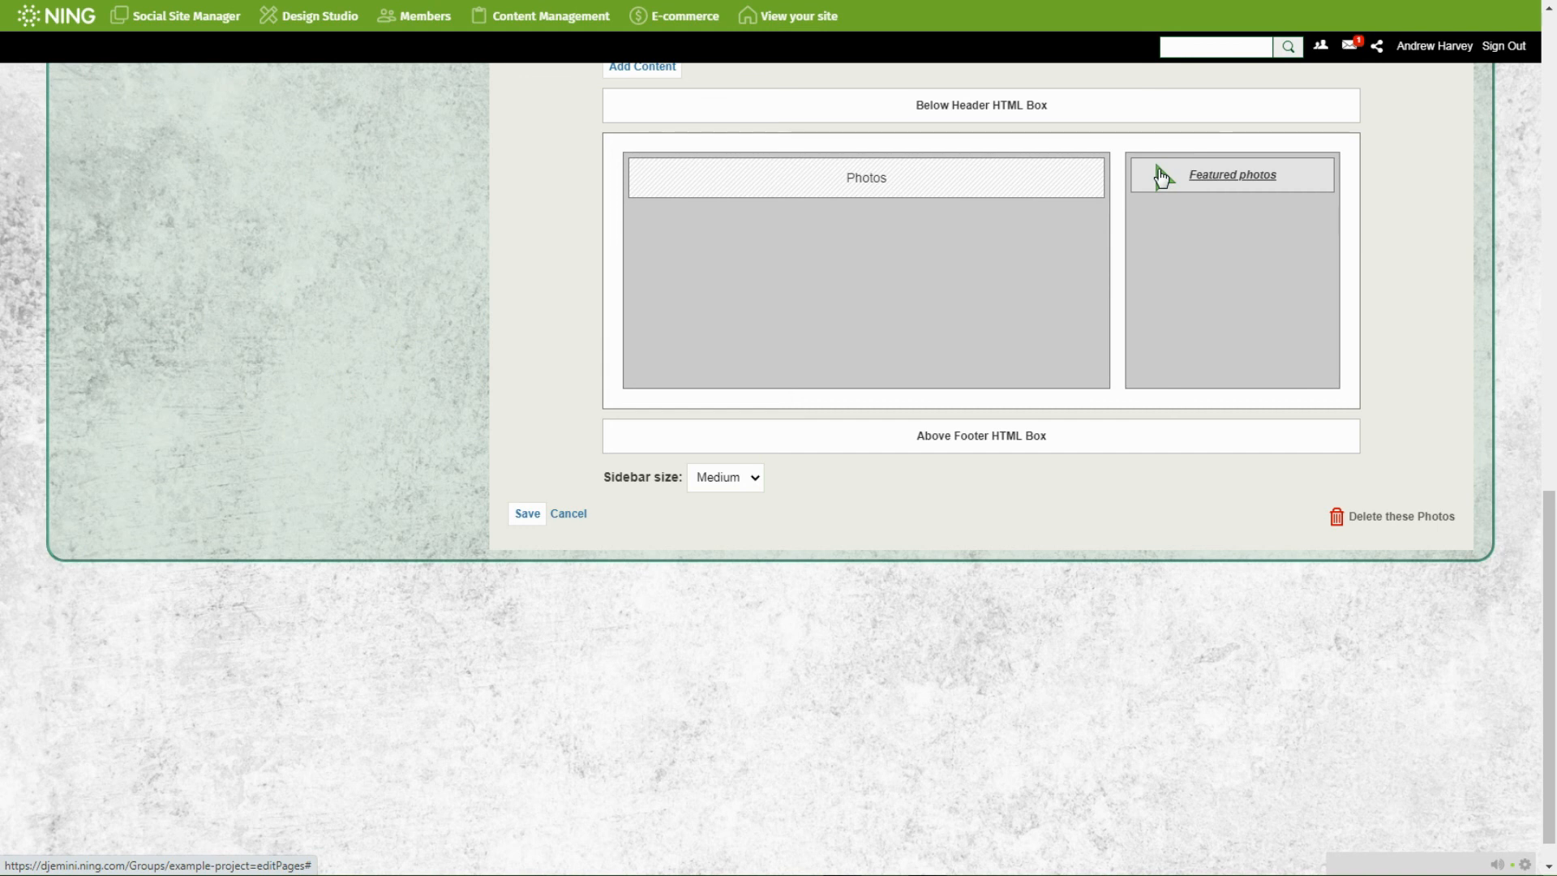
{"action": "left_click", "coordinate": [527, 515]}
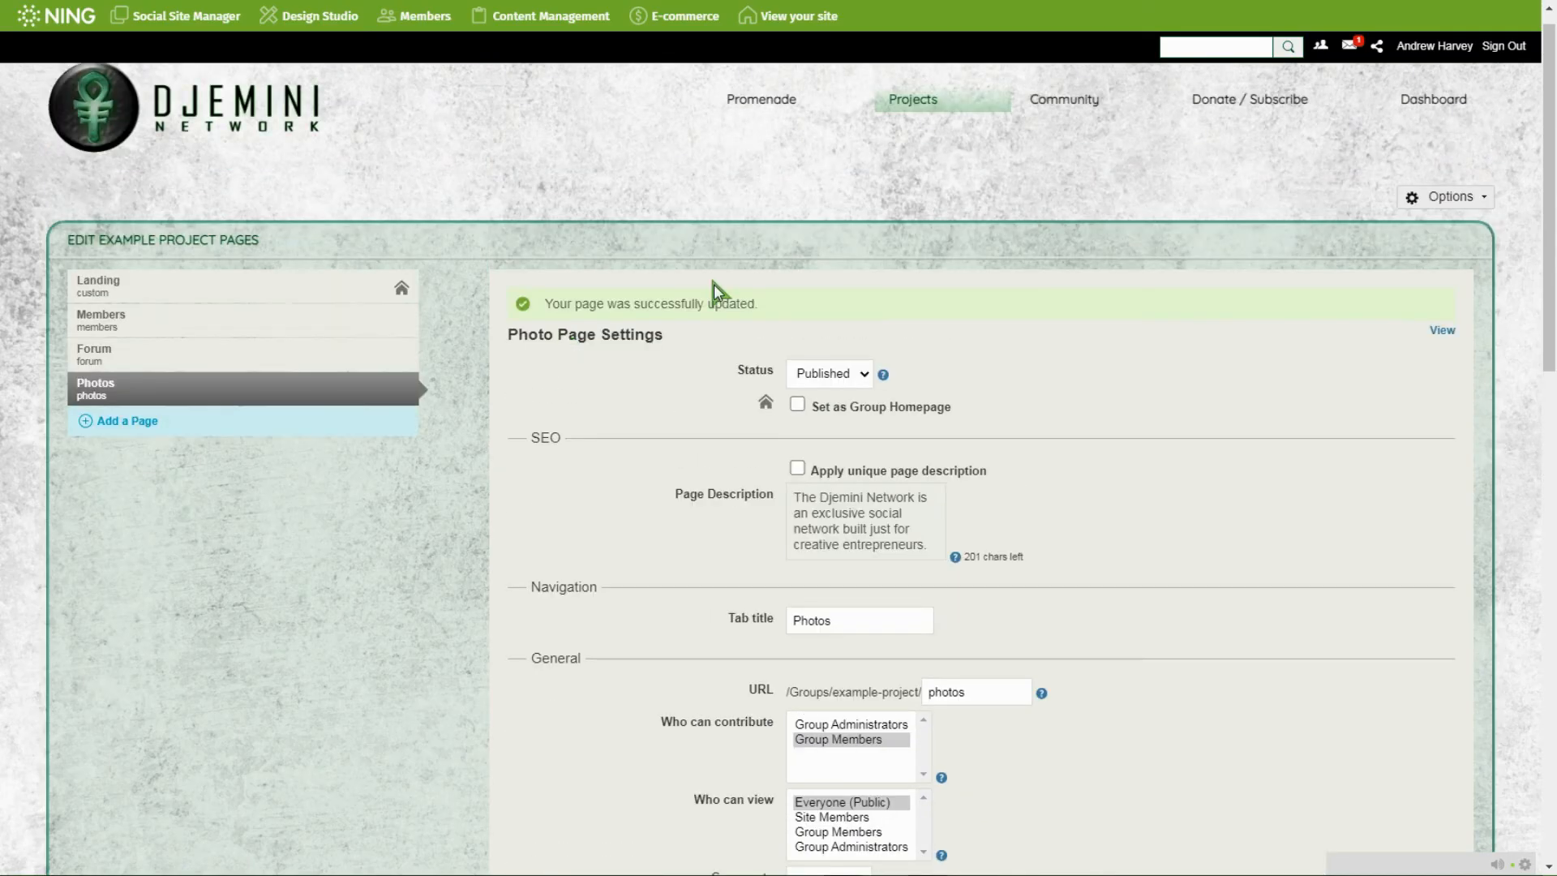
View the group's Photos page with its featured photos section, and check the Landing page.
{"action": "left_click", "coordinate": [1444, 332]}
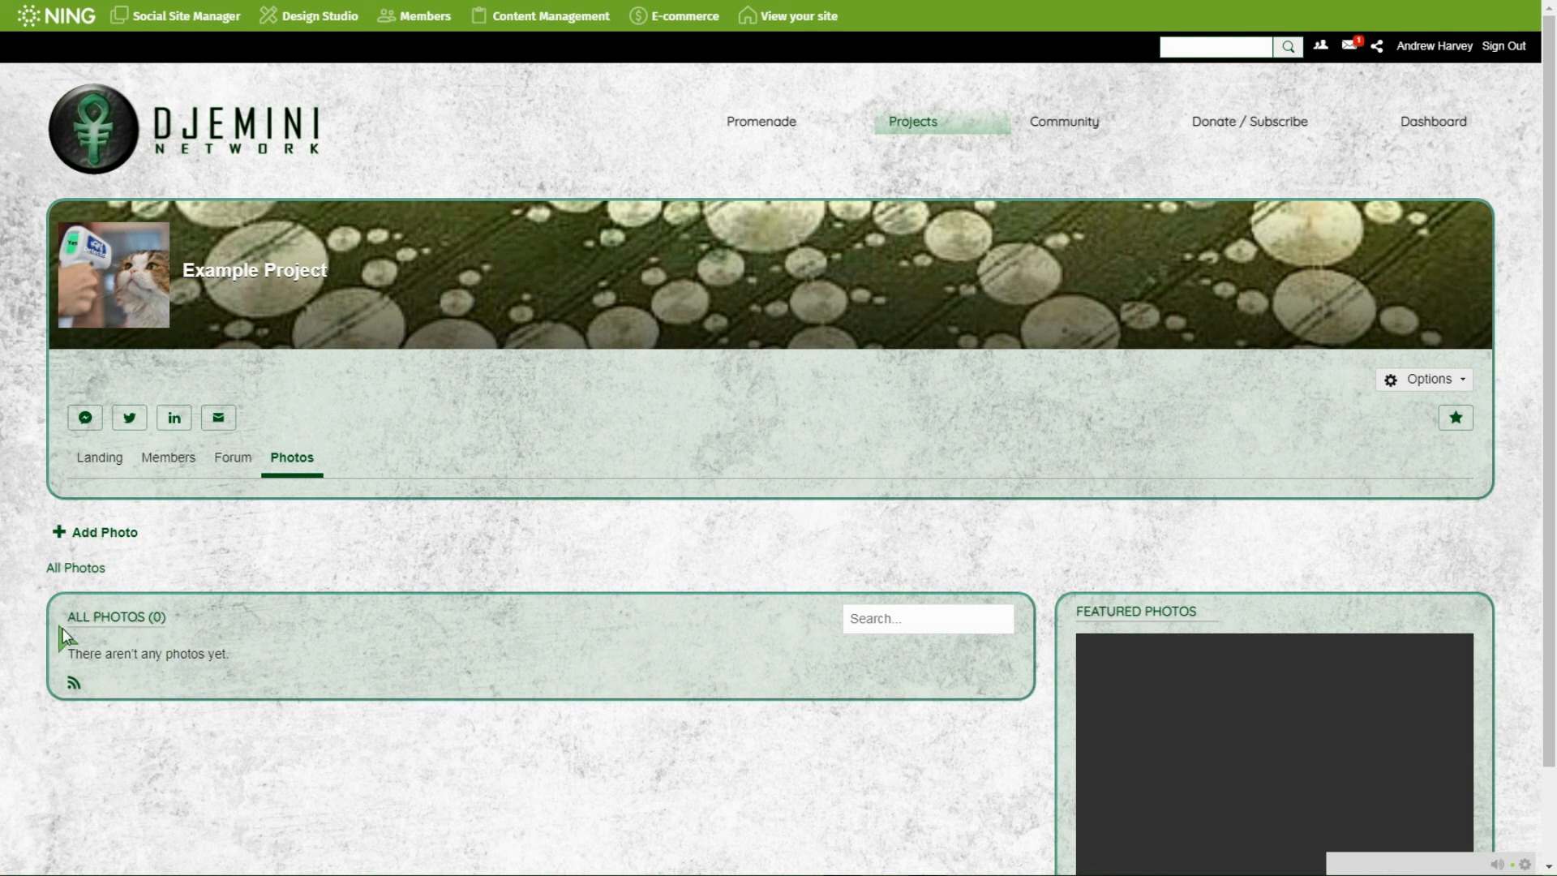
{"action": "scroll", "coordinate": [162, 584], "scroll_direction": "down", "scroll_amount": 1}
{"action": "scroll", "coordinate": [223, 613], "scroll_direction": "down", "scroll_amount": 1}
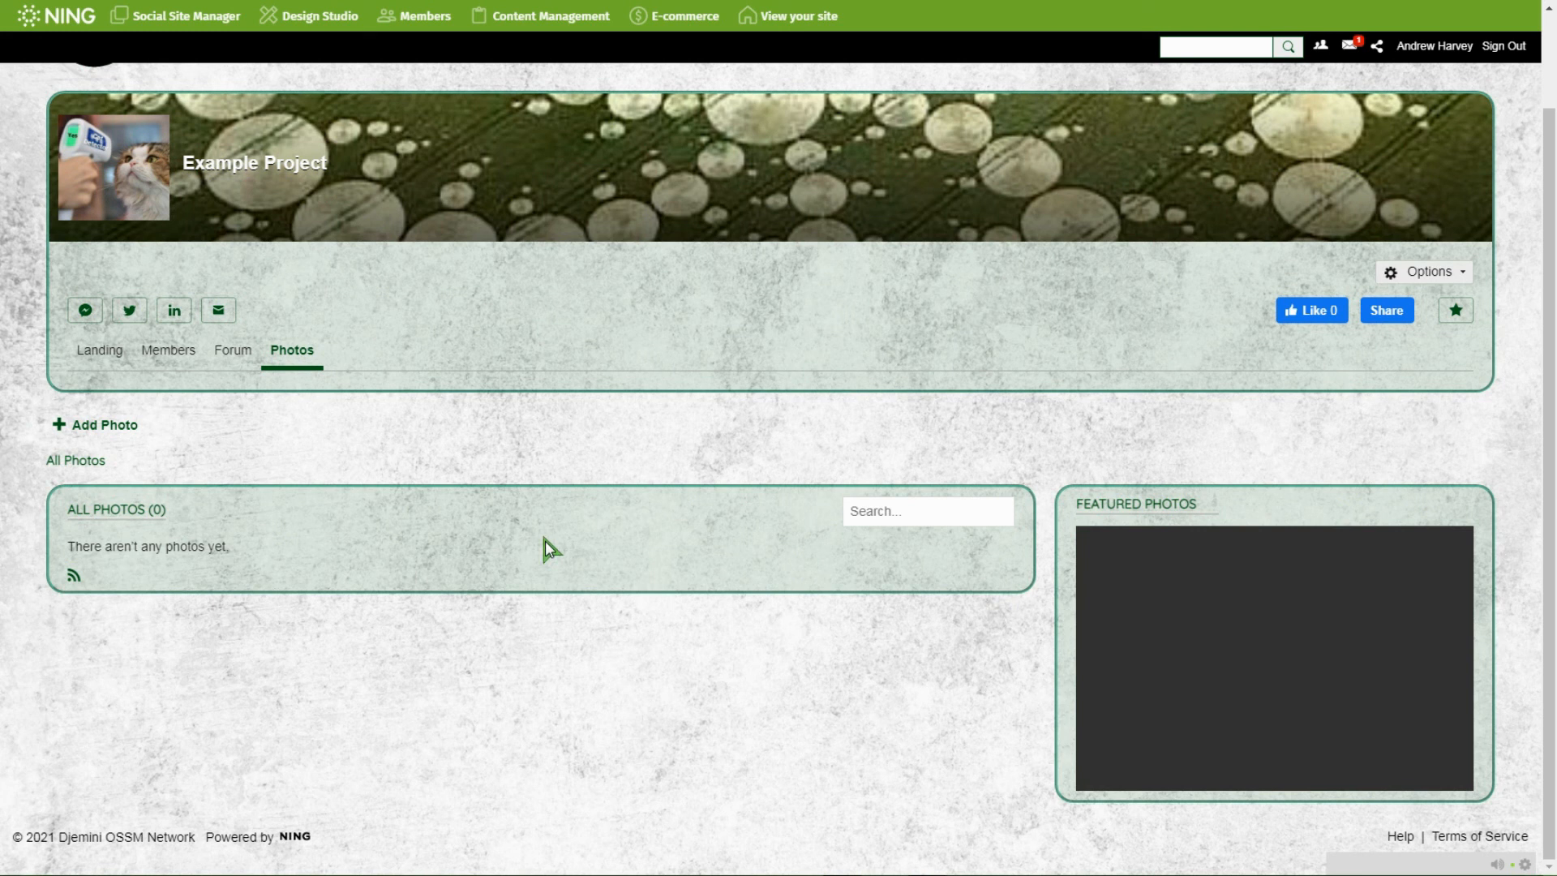
{"action": "left_click", "coordinate": [103, 356]}
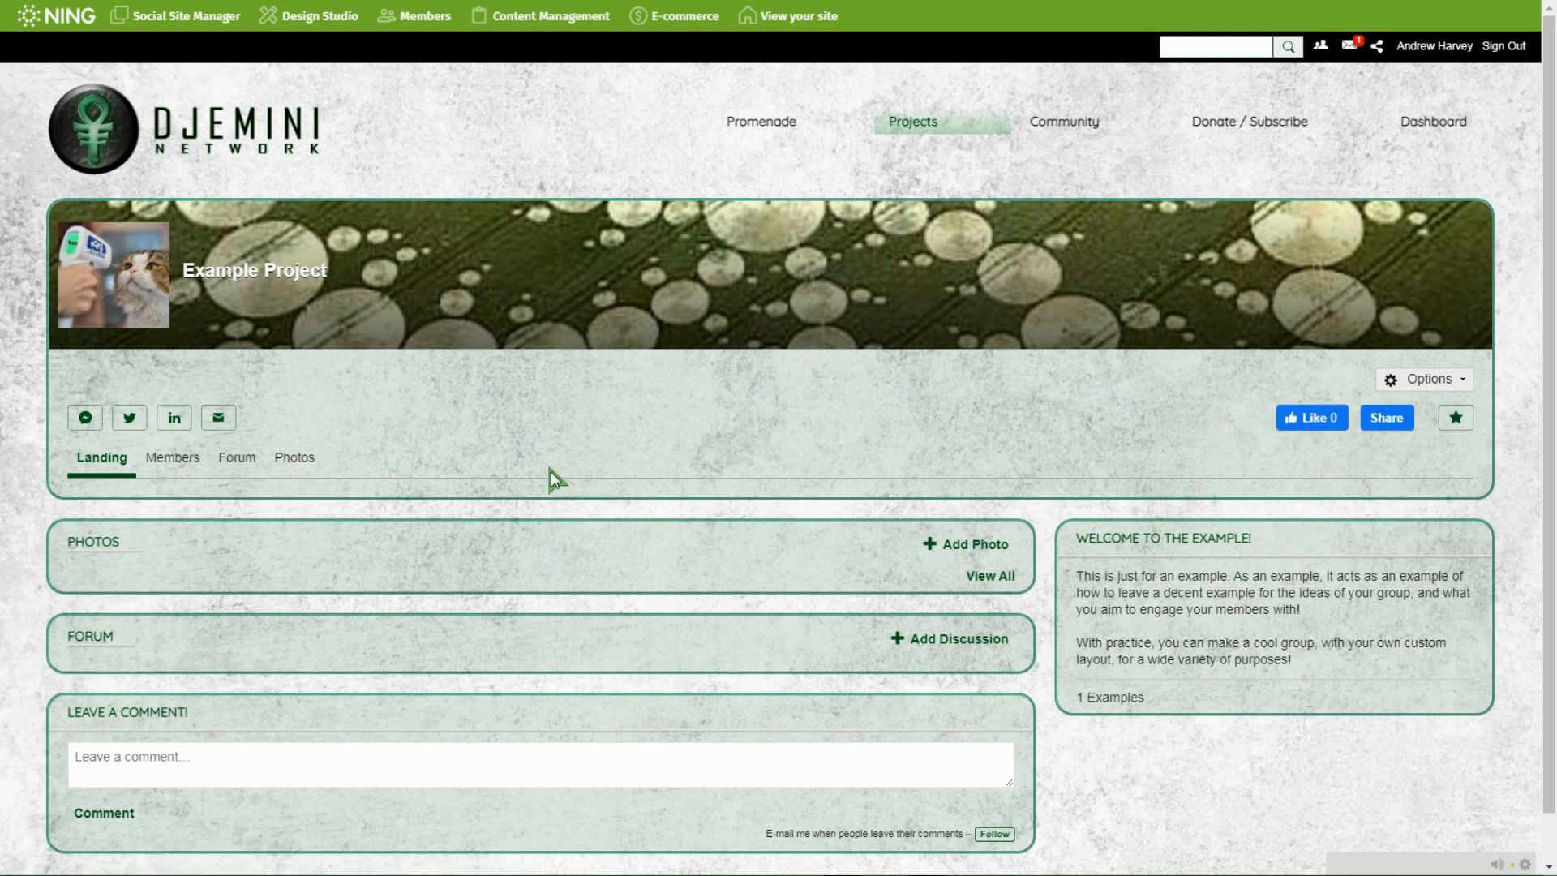
{"action": "scroll", "coordinate": [730, 452], "scroll_direction": "down", "scroll_amount": 1}
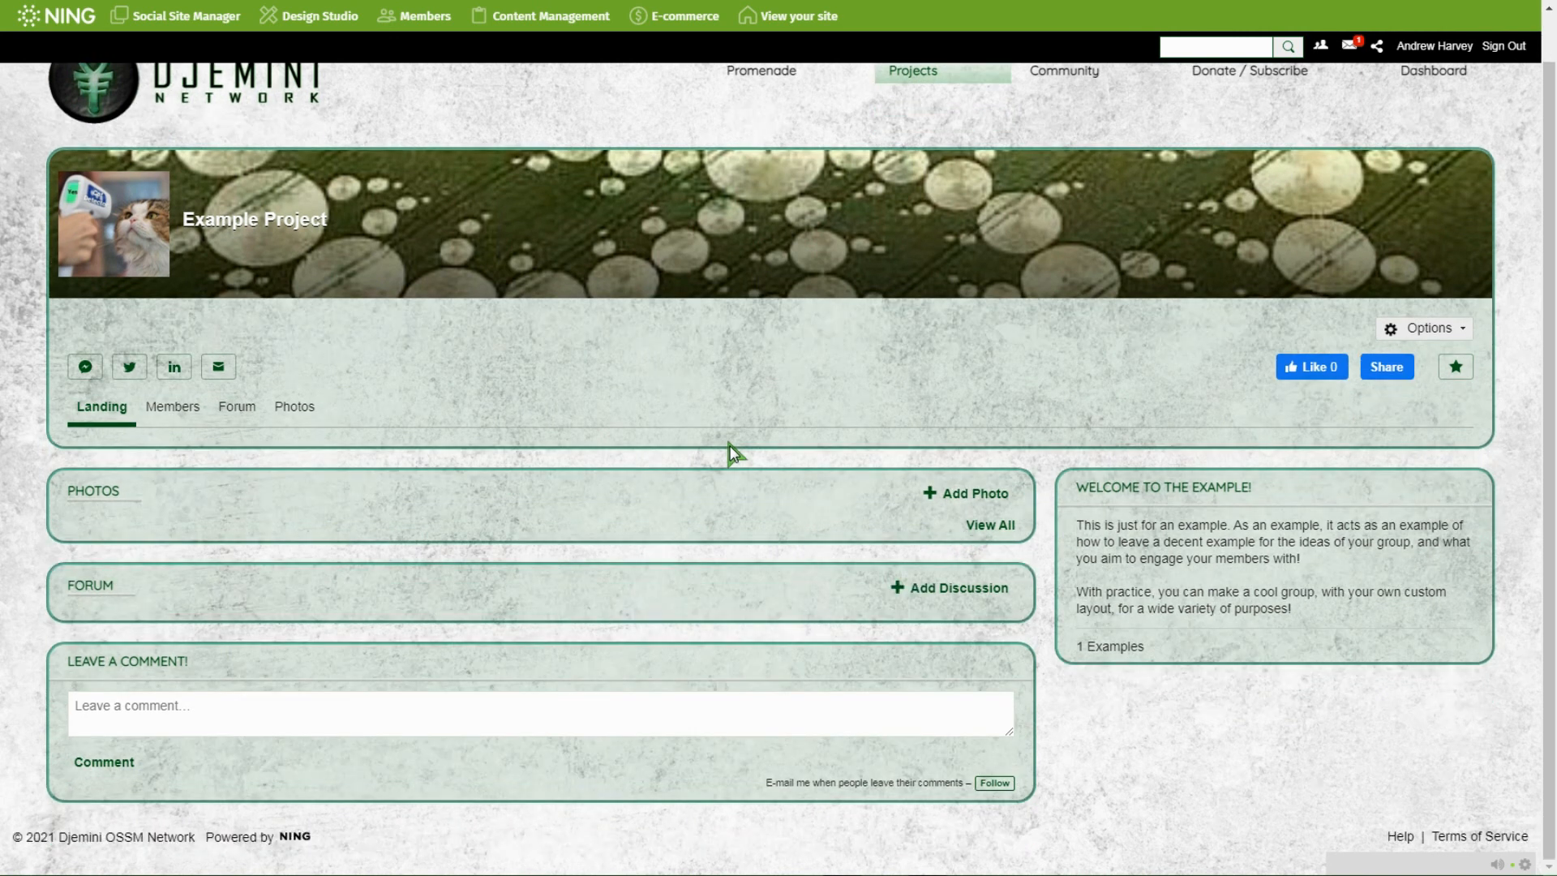
Go to the group's page management and start adding a new page.
{"action": "left_click", "coordinate": [1448, 334]}
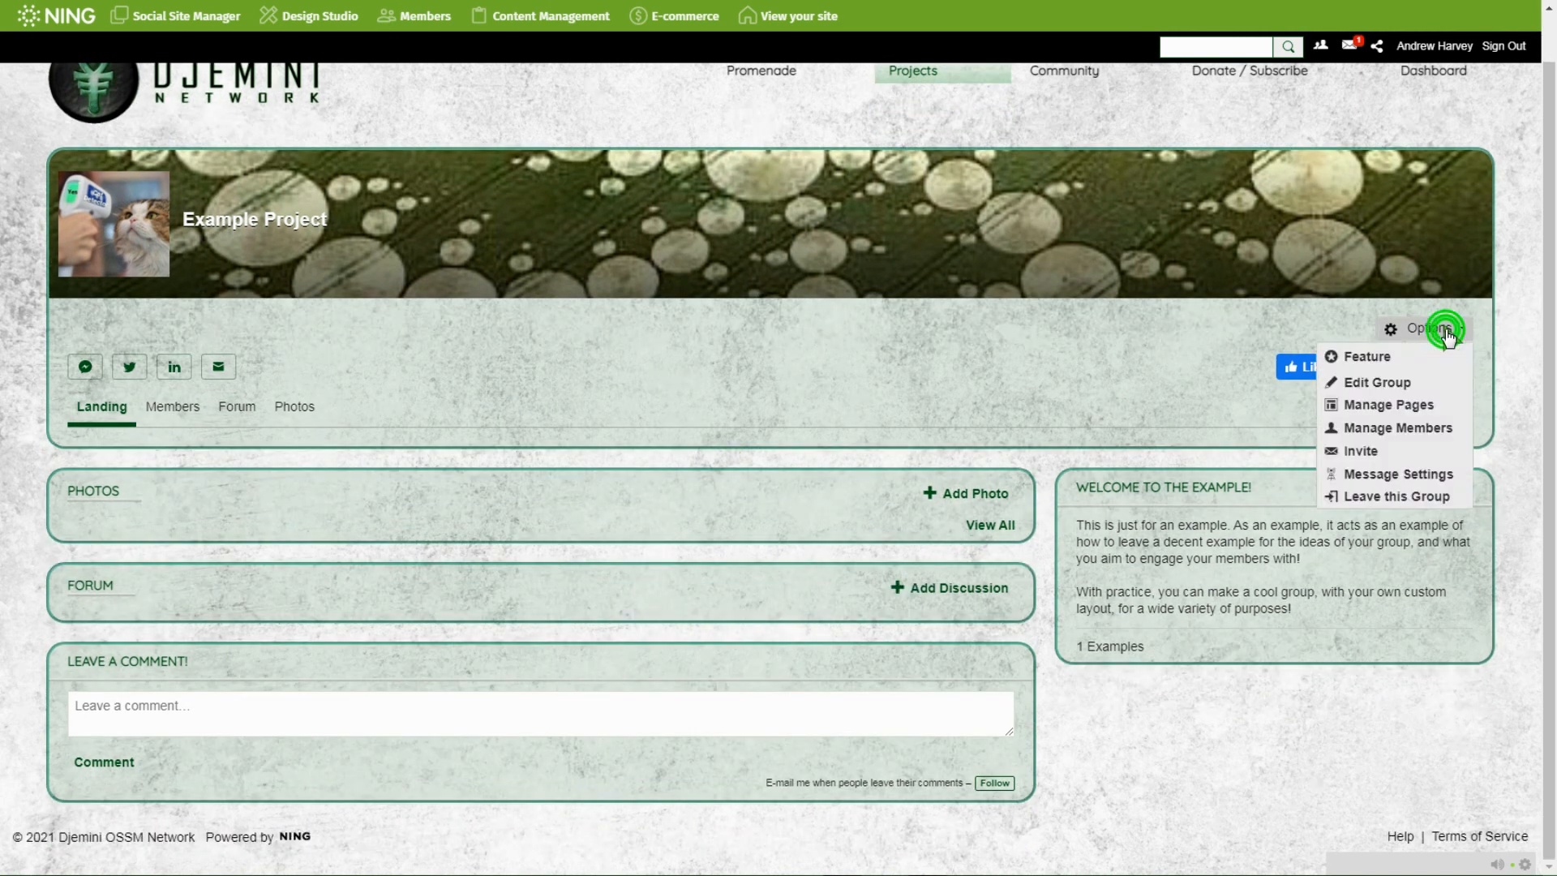
{"action": "left_click", "coordinate": [1389, 405]}
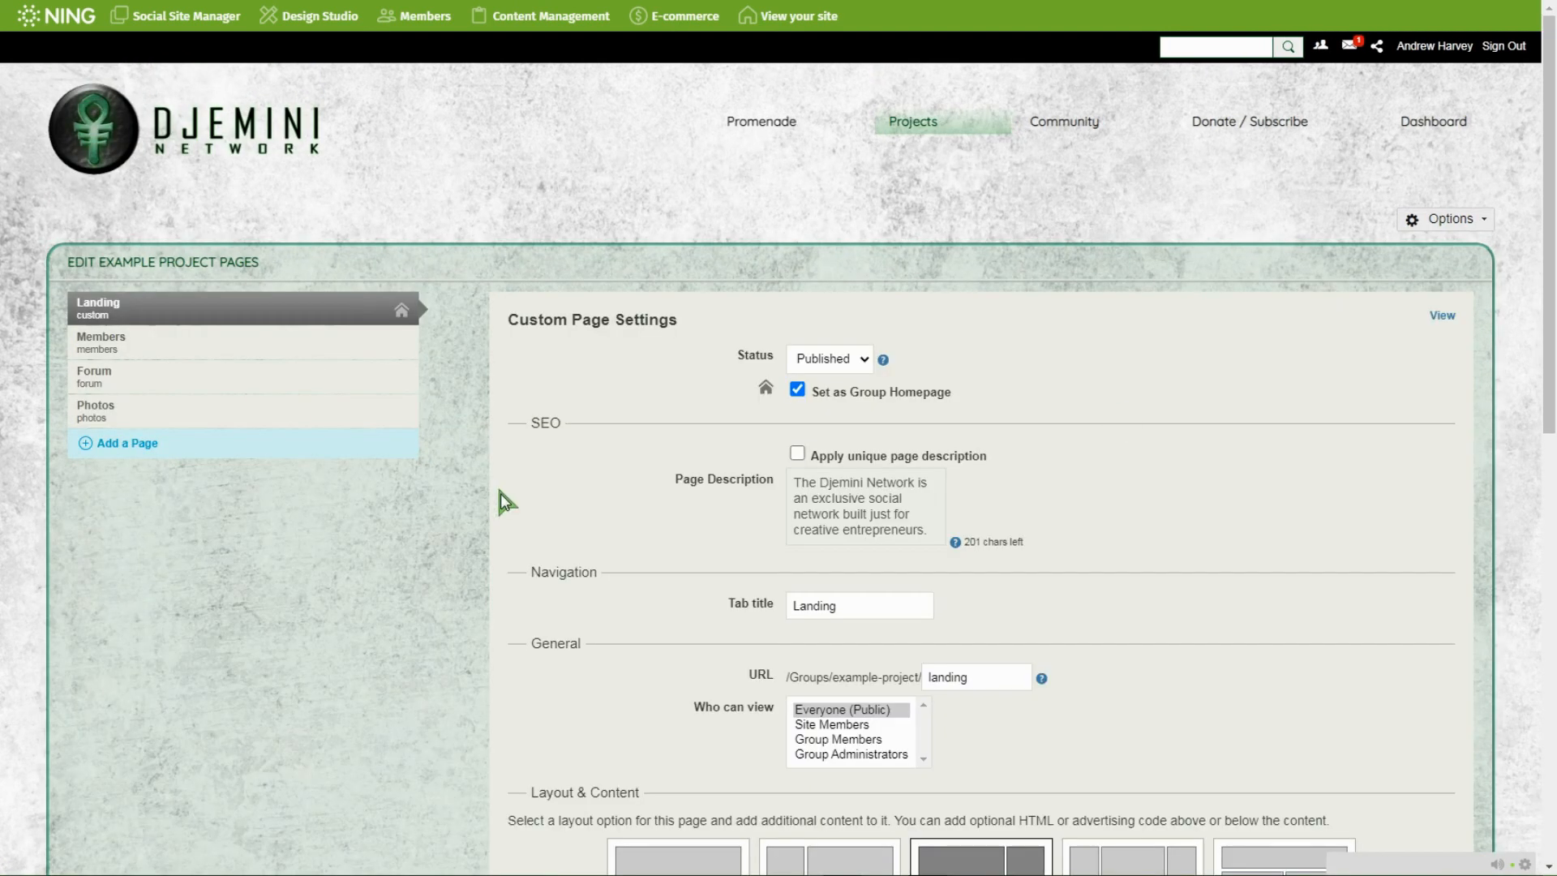
{"action": "left_click", "coordinate": [105, 446]}
{"action": "scroll", "coordinate": [104, 440], "scroll_direction": "down", "scroll_amount": 3}
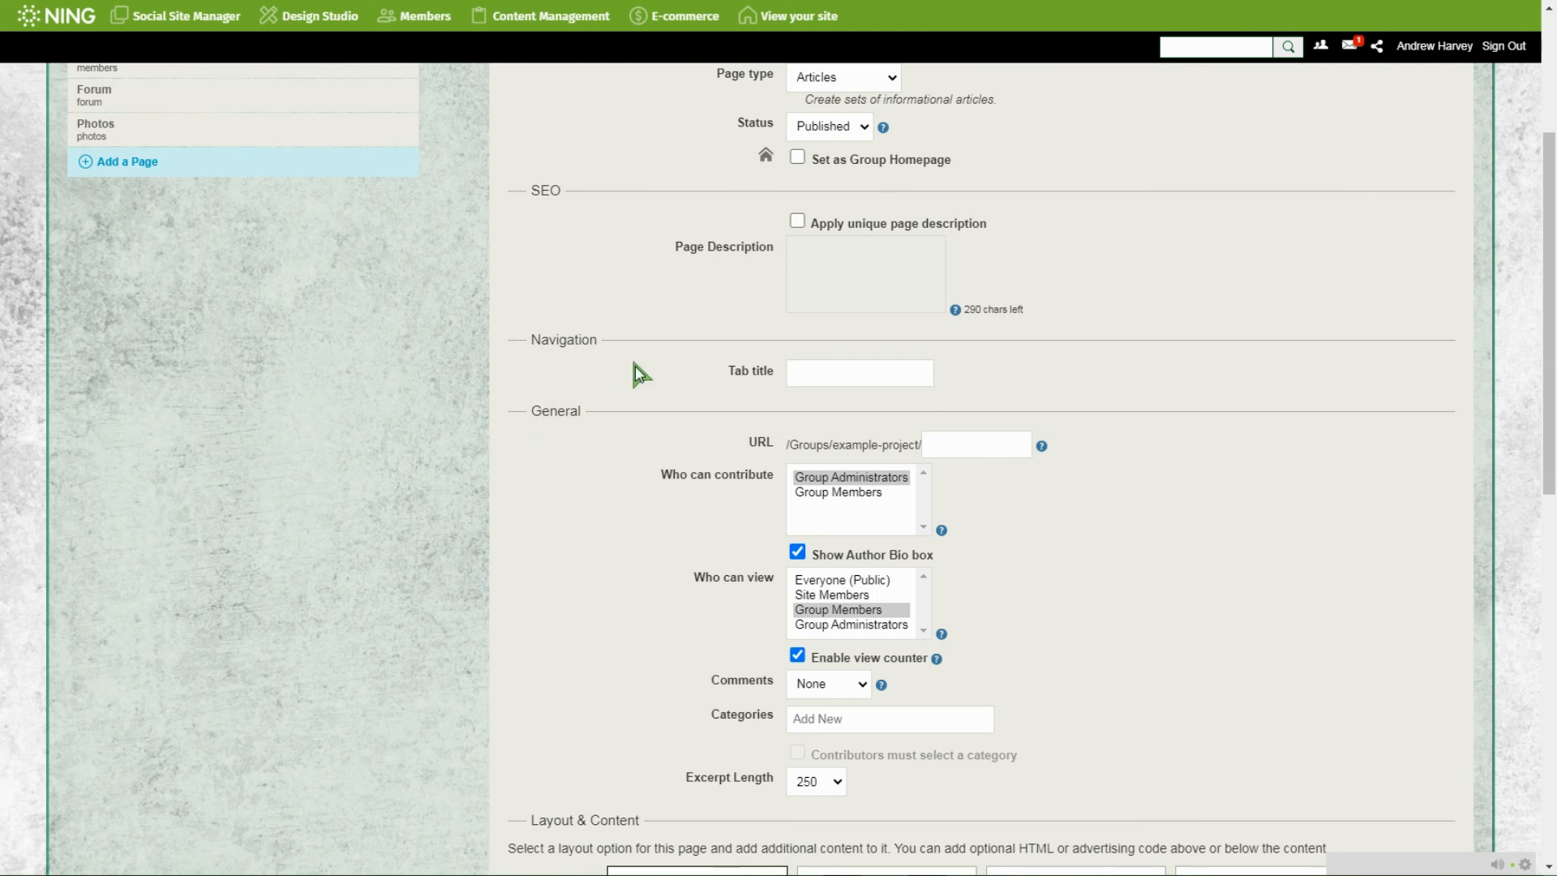
{"action": "scroll", "coordinate": [635, 367], "scroll_direction": "up", "scroll_amount": 1}
{"action": "scroll", "coordinate": [634, 367], "scroll_direction": "up", "scroll_amount": 3}
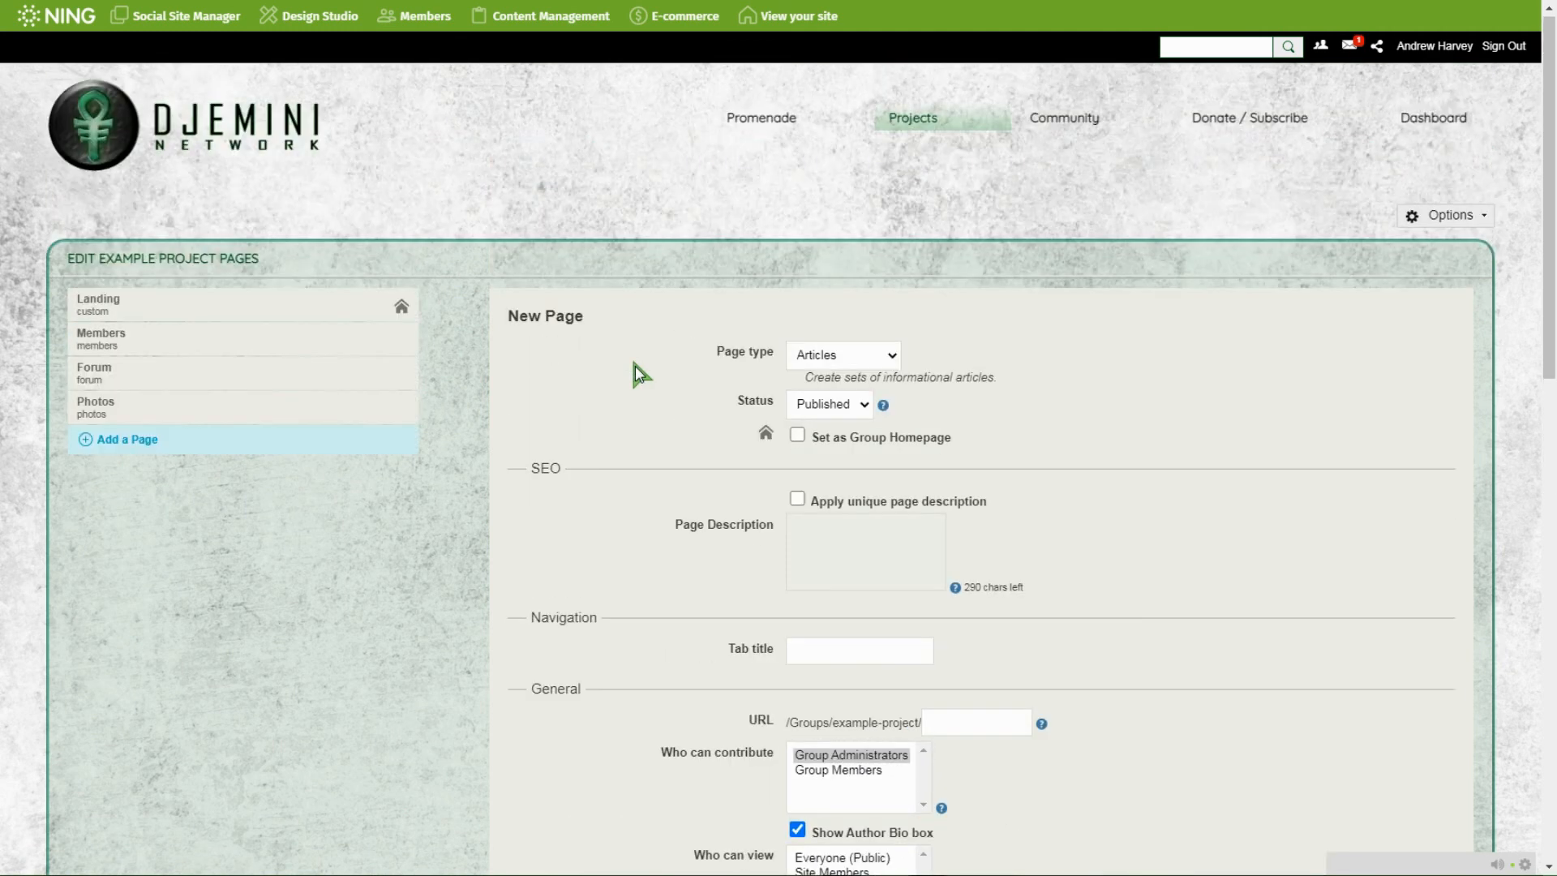
Set the new page's type to Music.
{"action": "triple_click", "coordinate": [509, 315]}
{"action": "double_click", "coordinate": [721, 351]}
{"action": "left_click_drag", "start_coordinate": [754, 355], "coordinate": [774, 356]}
{"action": "left_click", "coordinate": [892, 355]}
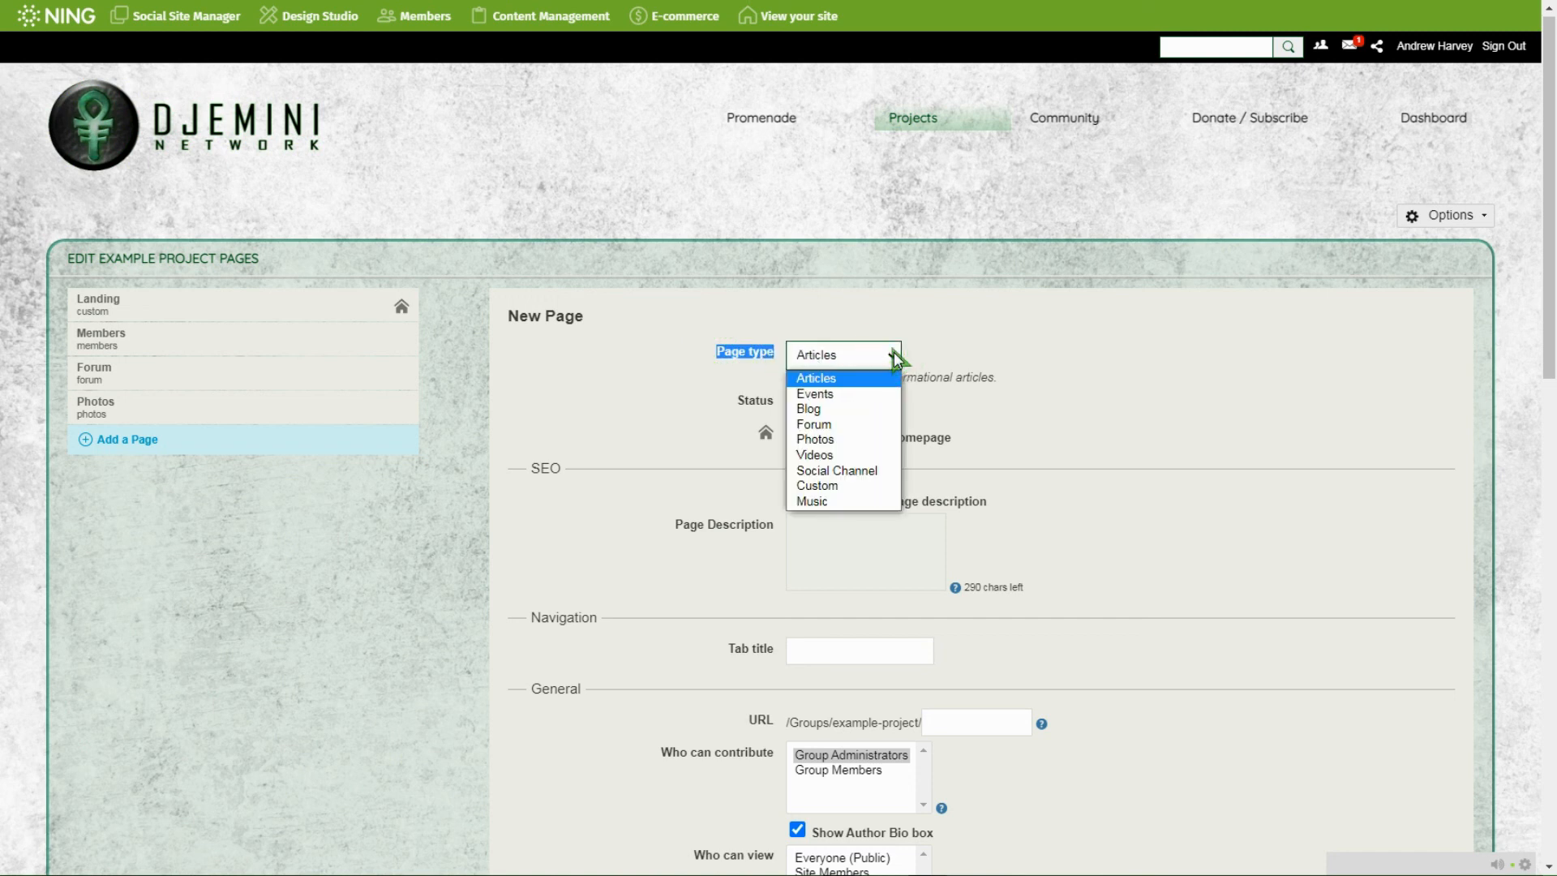
{"action": "left_click", "coordinate": [829, 500]}
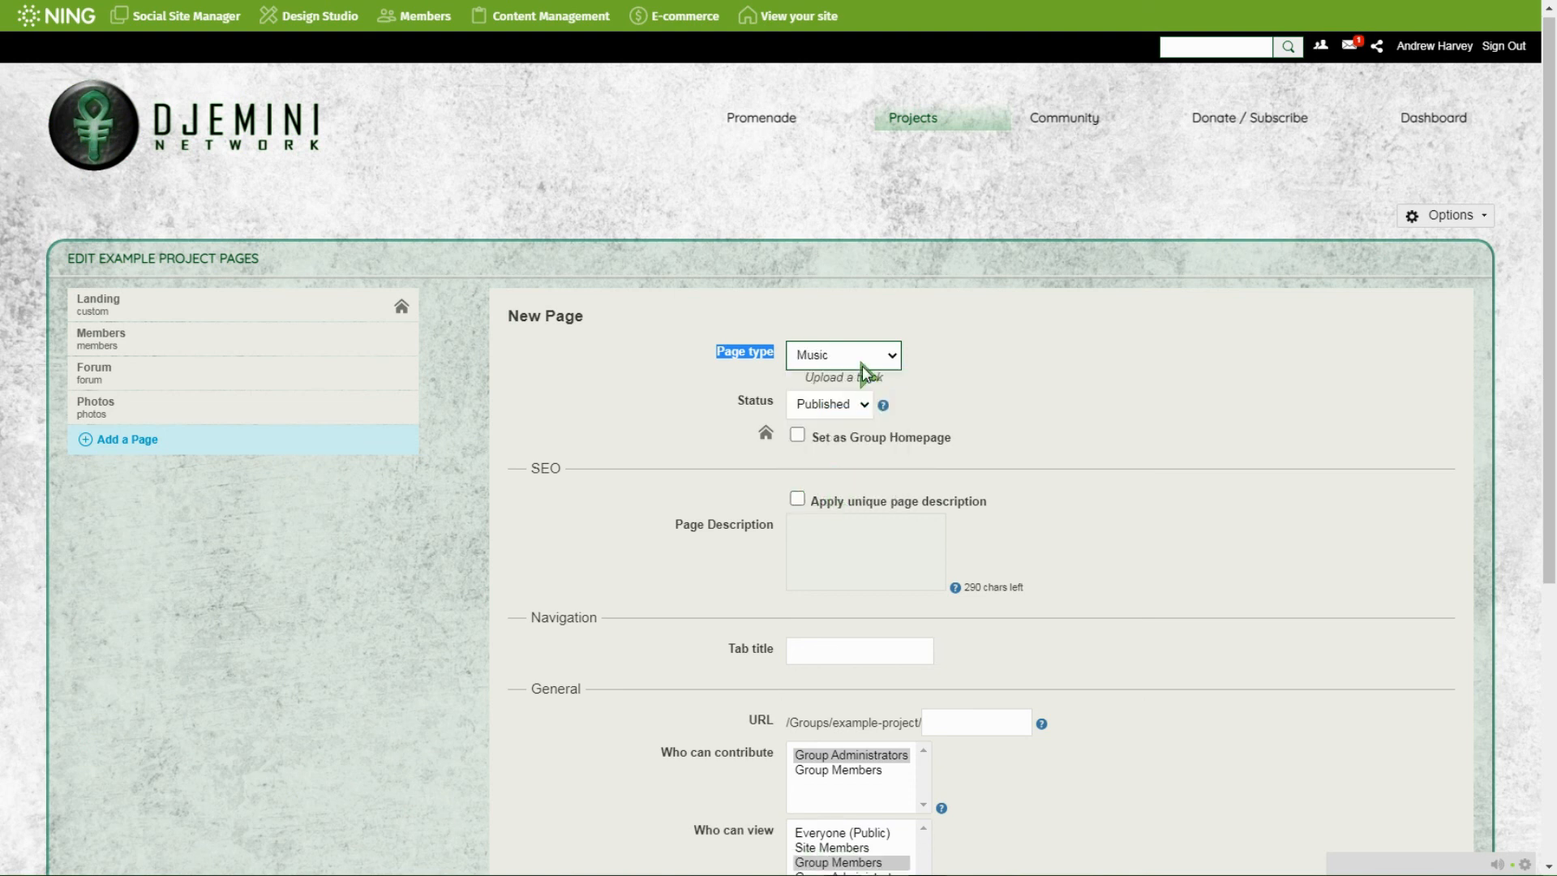
Give the music page the URL ending "Example-Music" and the tab title "Example Music".
{"action": "scroll", "coordinate": [636, 454], "scroll_direction": "down", "scroll_amount": 1}
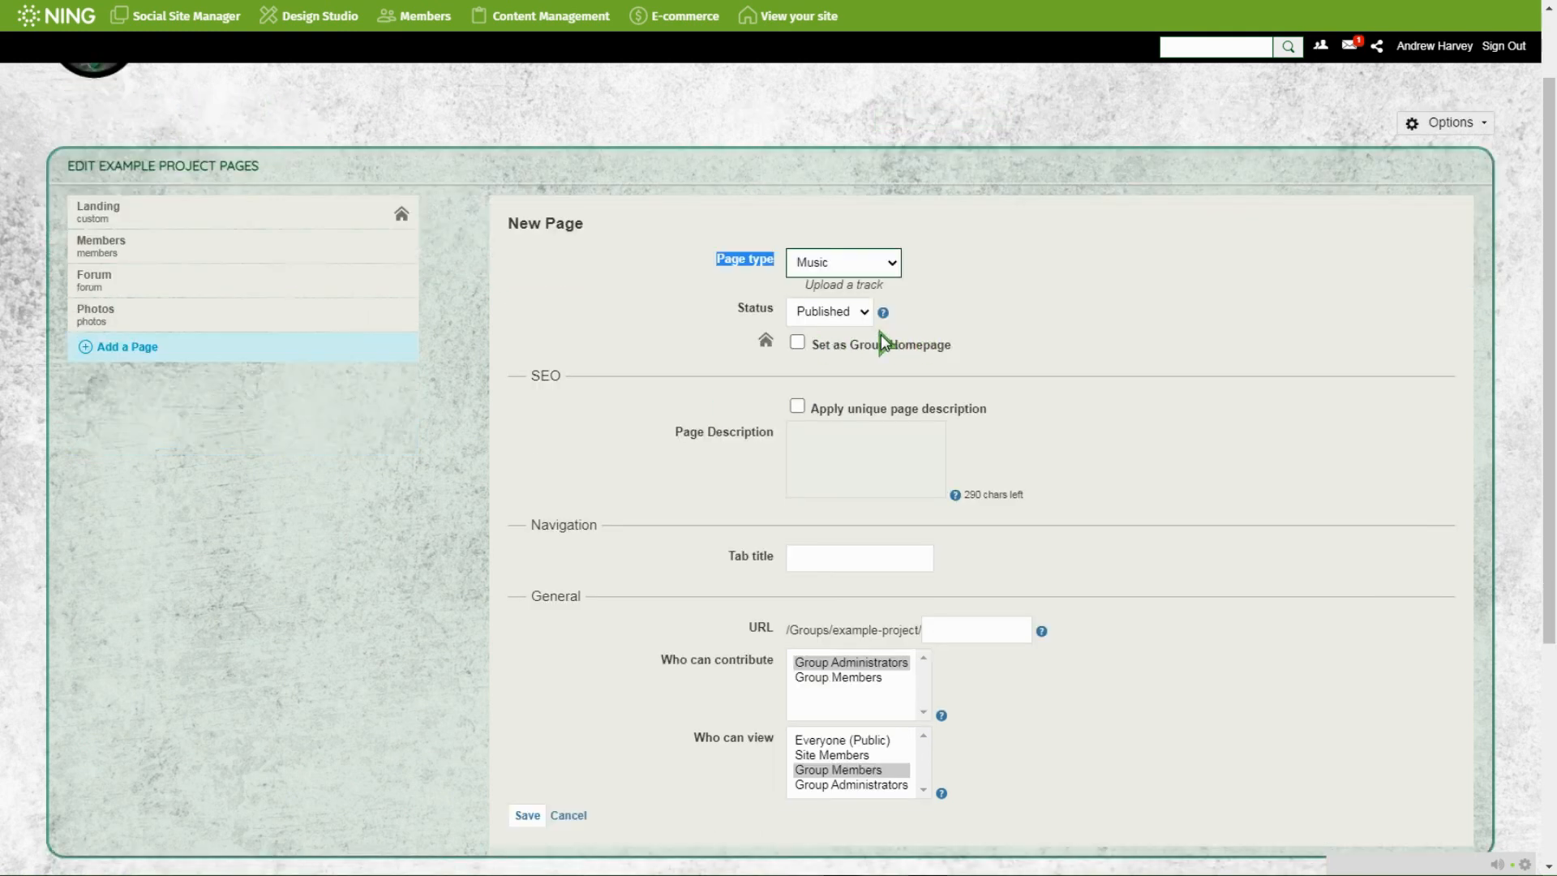
{"action": "scroll", "coordinate": [641, 478], "scroll_direction": "down", "scroll_amount": 2}
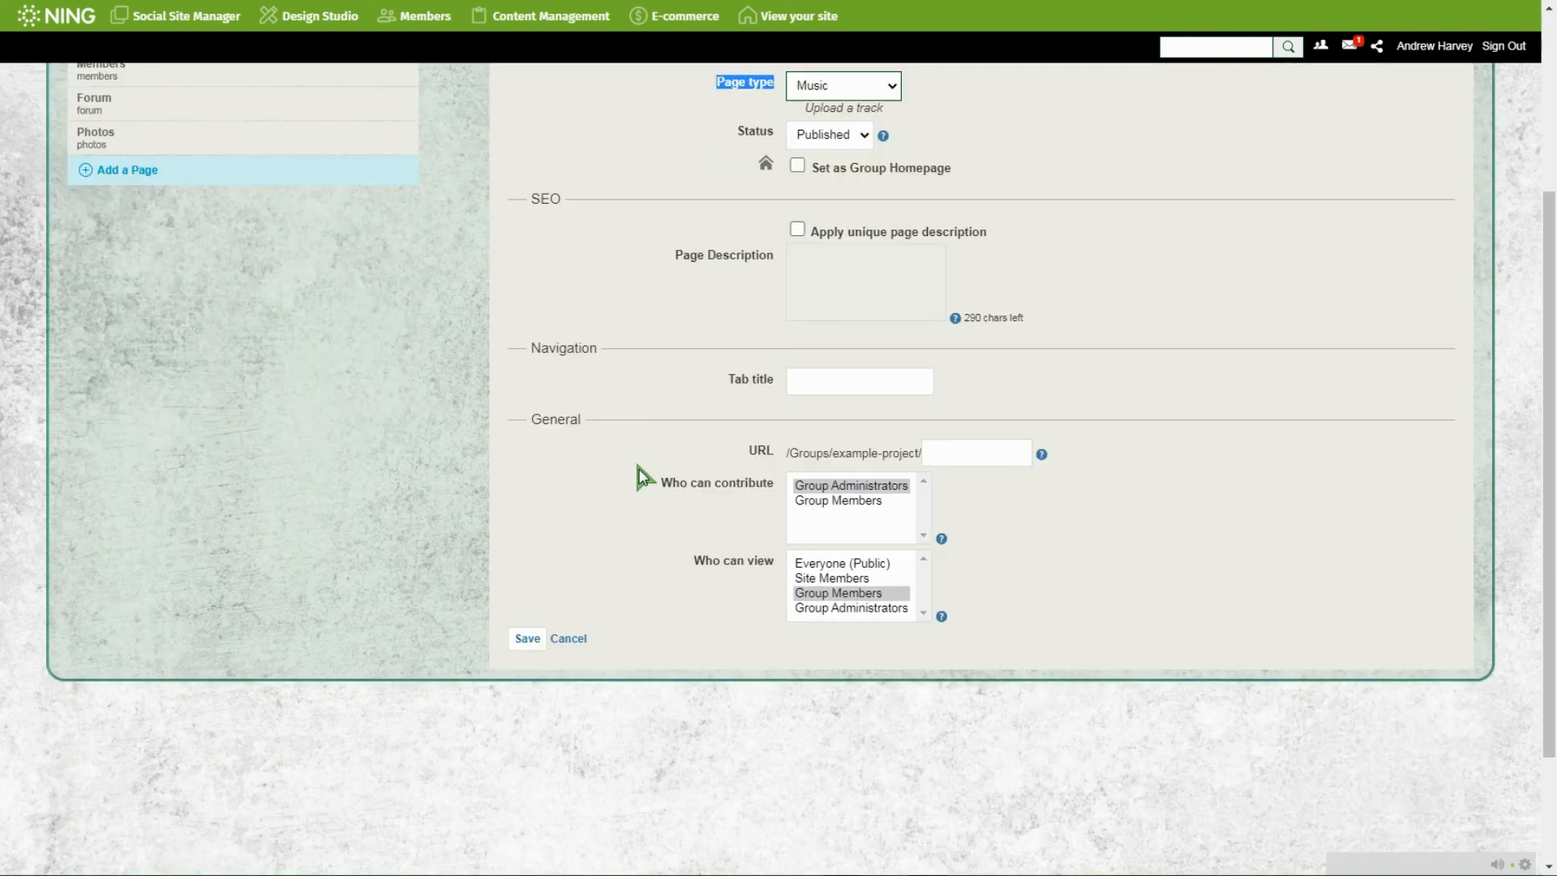
{"action": "left_click", "coordinate": [970, 442]}
{"action": "type", "text": "Example-Music"}
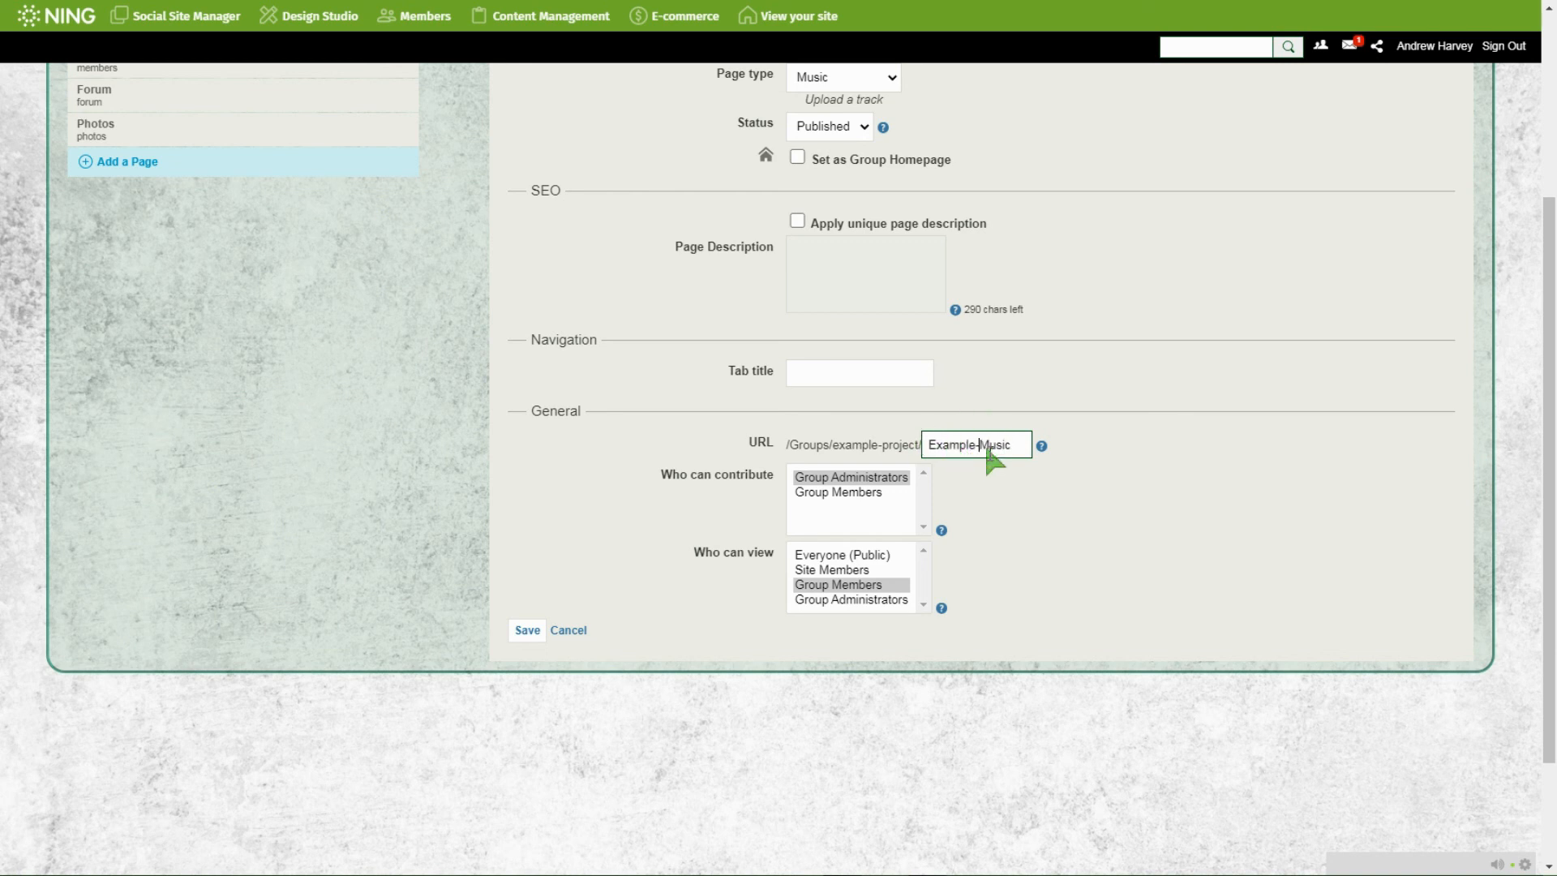
{"action": "left_click", "coordinate": [811, 366]}
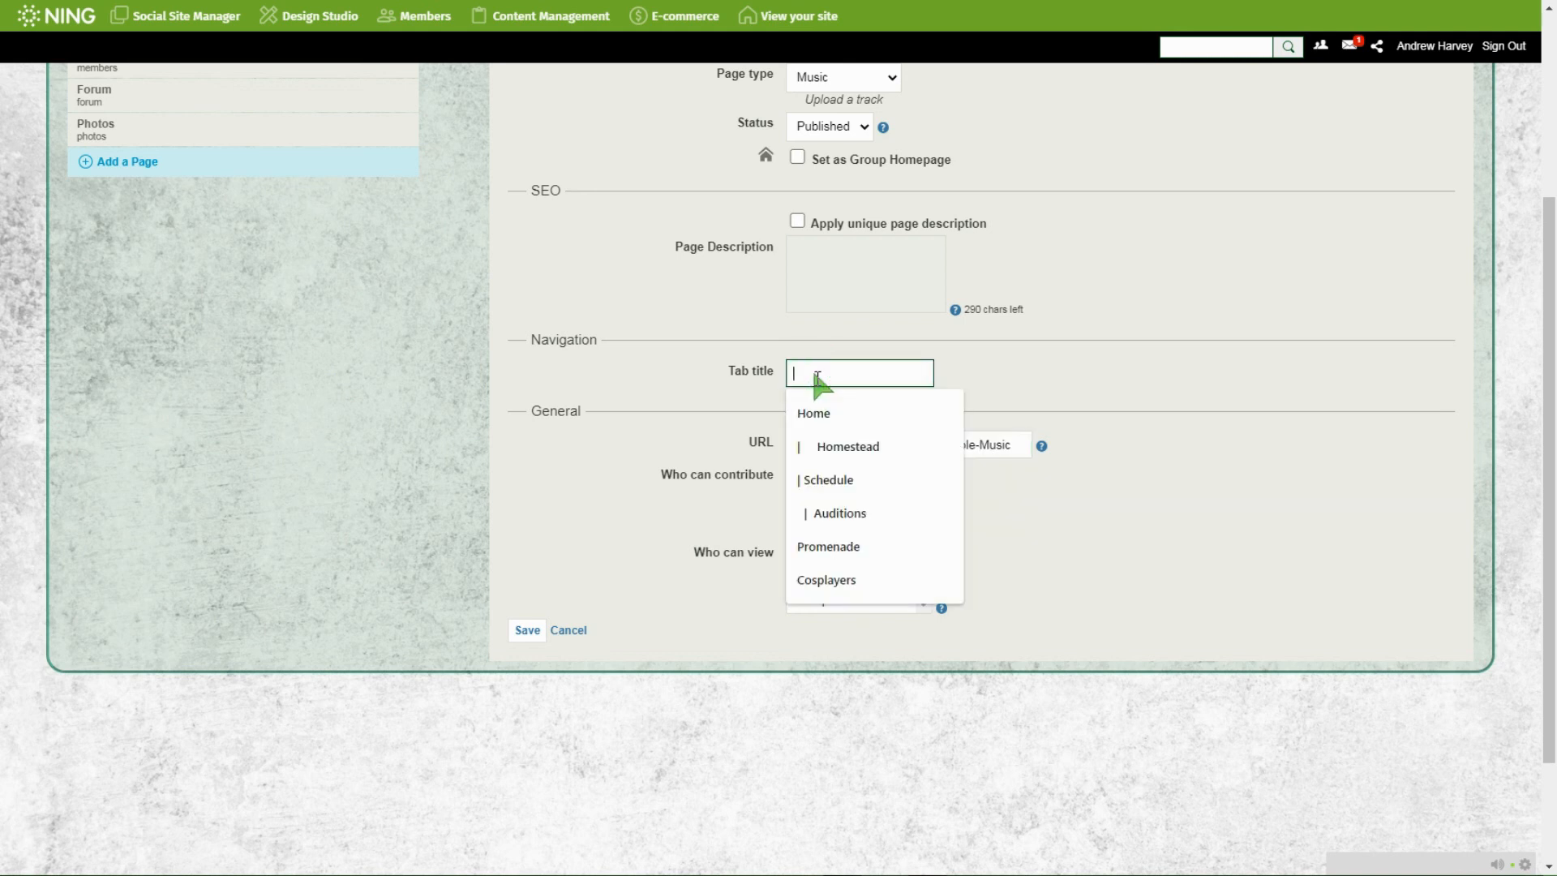
{"action": "type", "text": "Example Music"}
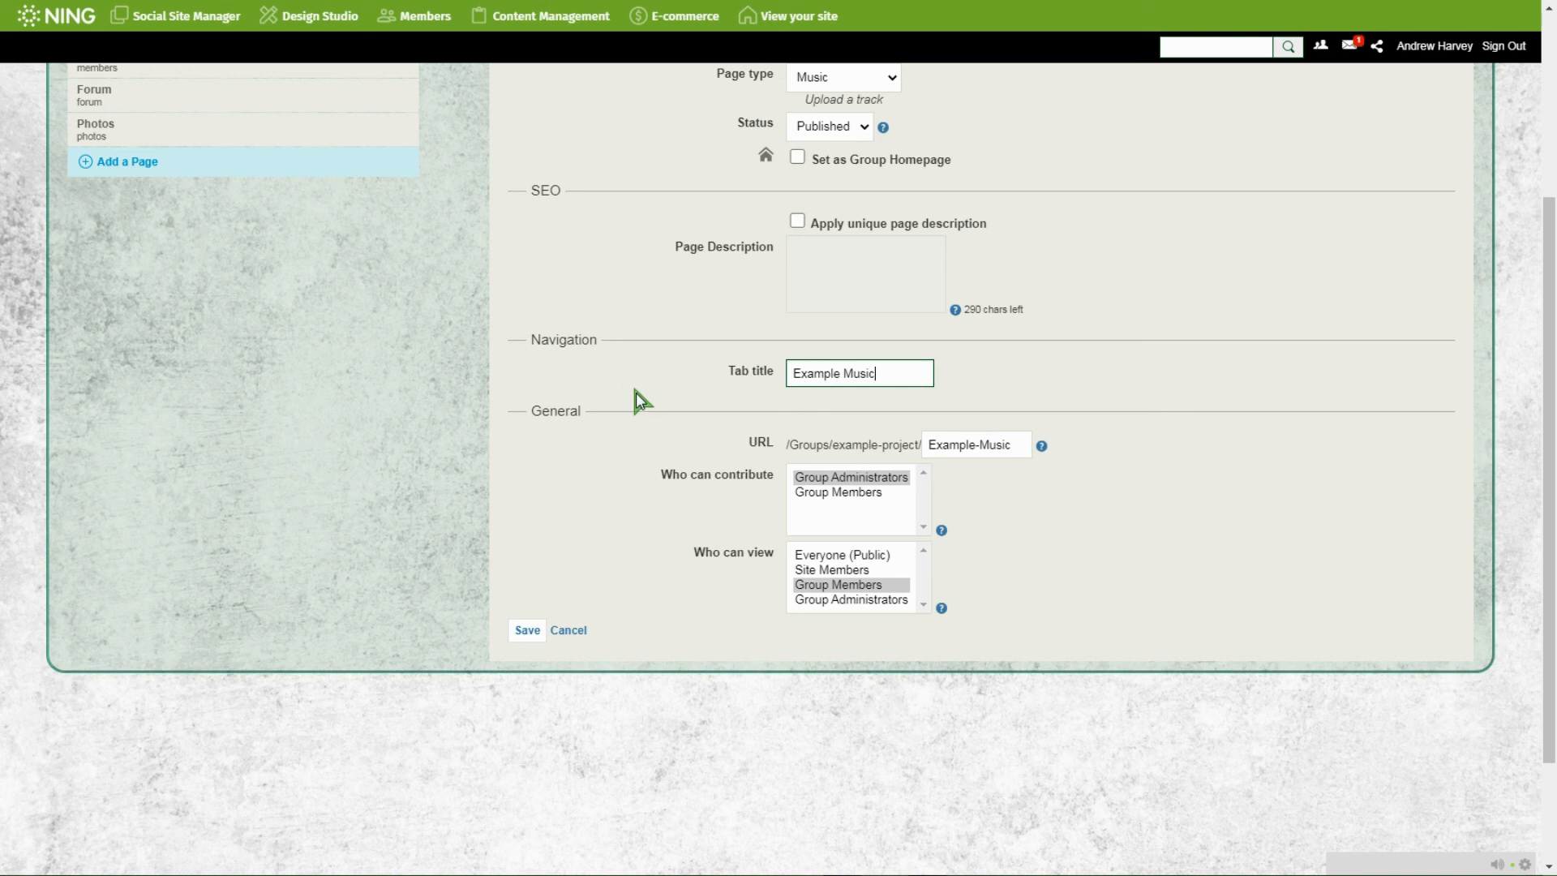
Allow Group Members to view the music page and save the new page.
{"action": "left_click", "coordinate": [818, 585]}
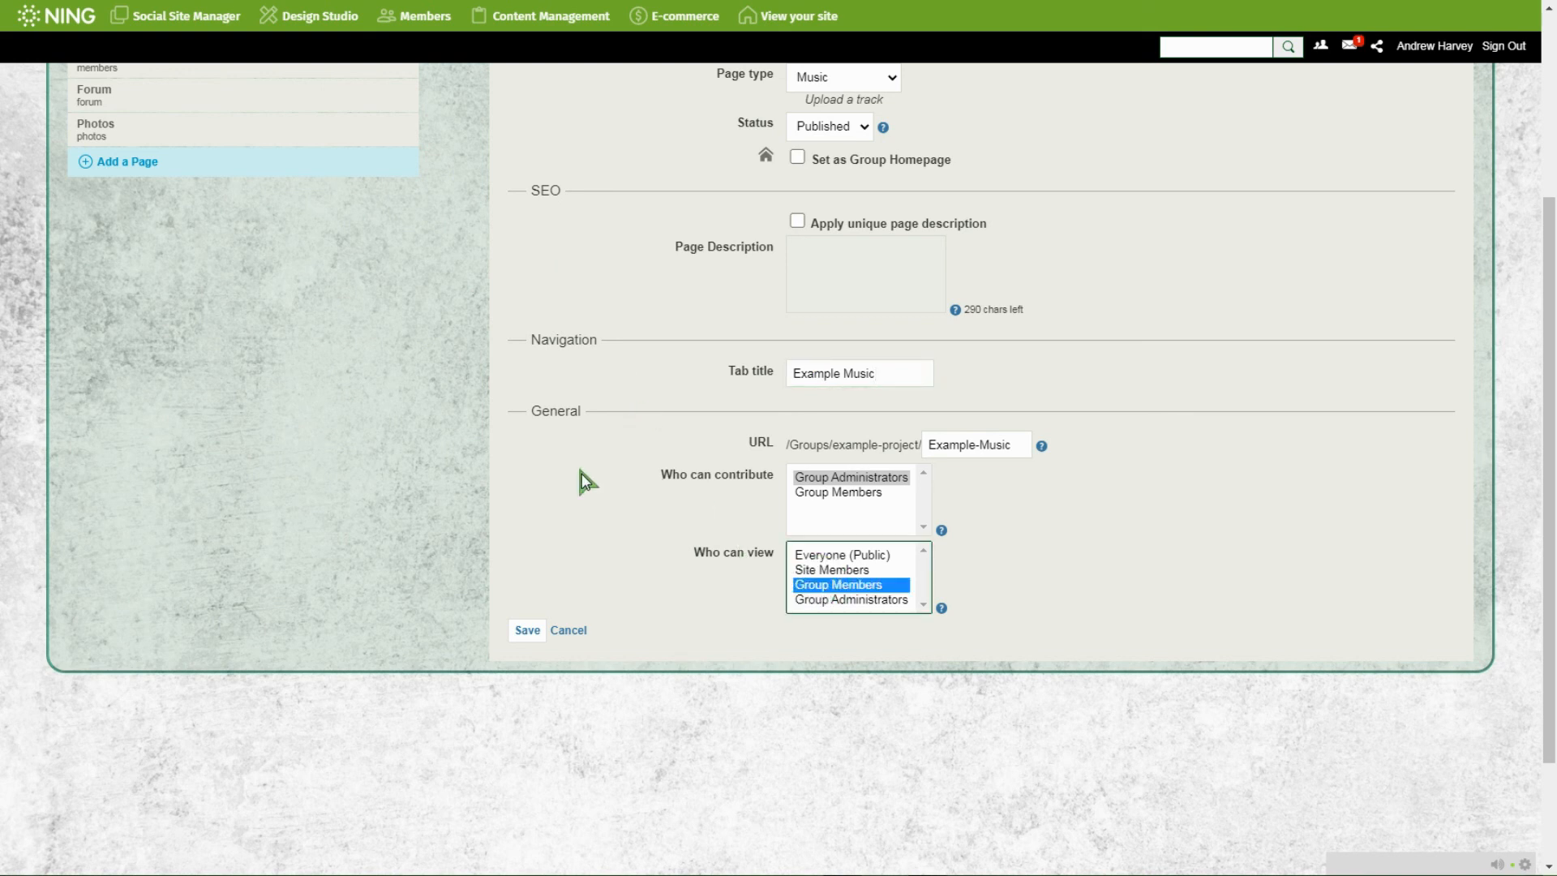
{"action": "scroll", "coordinate": [580, 469], "scroll_direction": "up", "scroll_amount": 4}
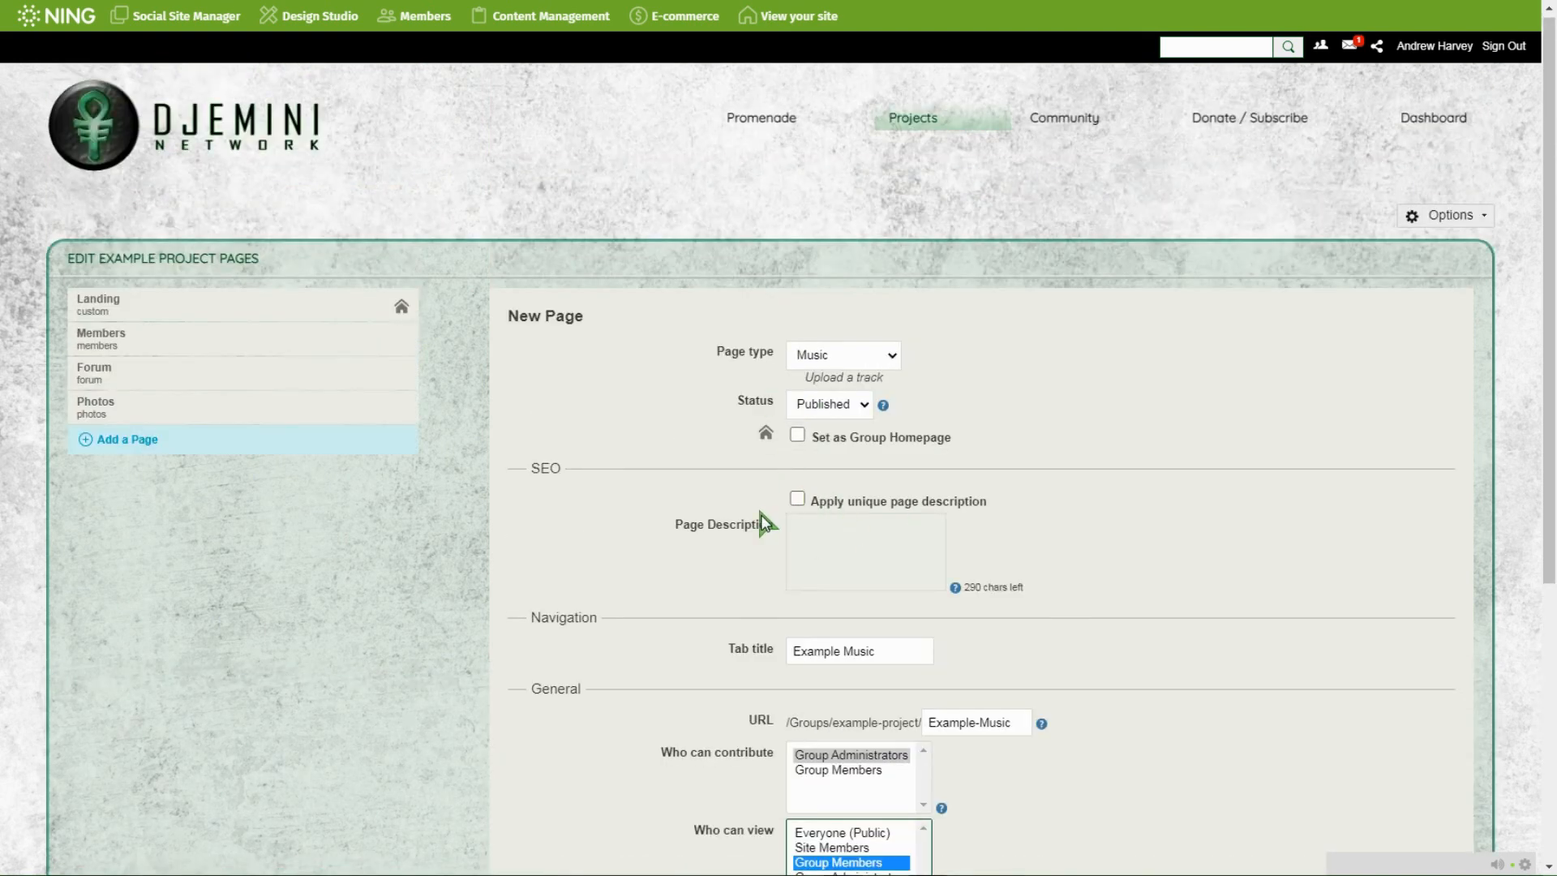
{"action": "scroll", "coordinate": [697, 545], "scroll_direction": "down", "scroll_amount": 3}
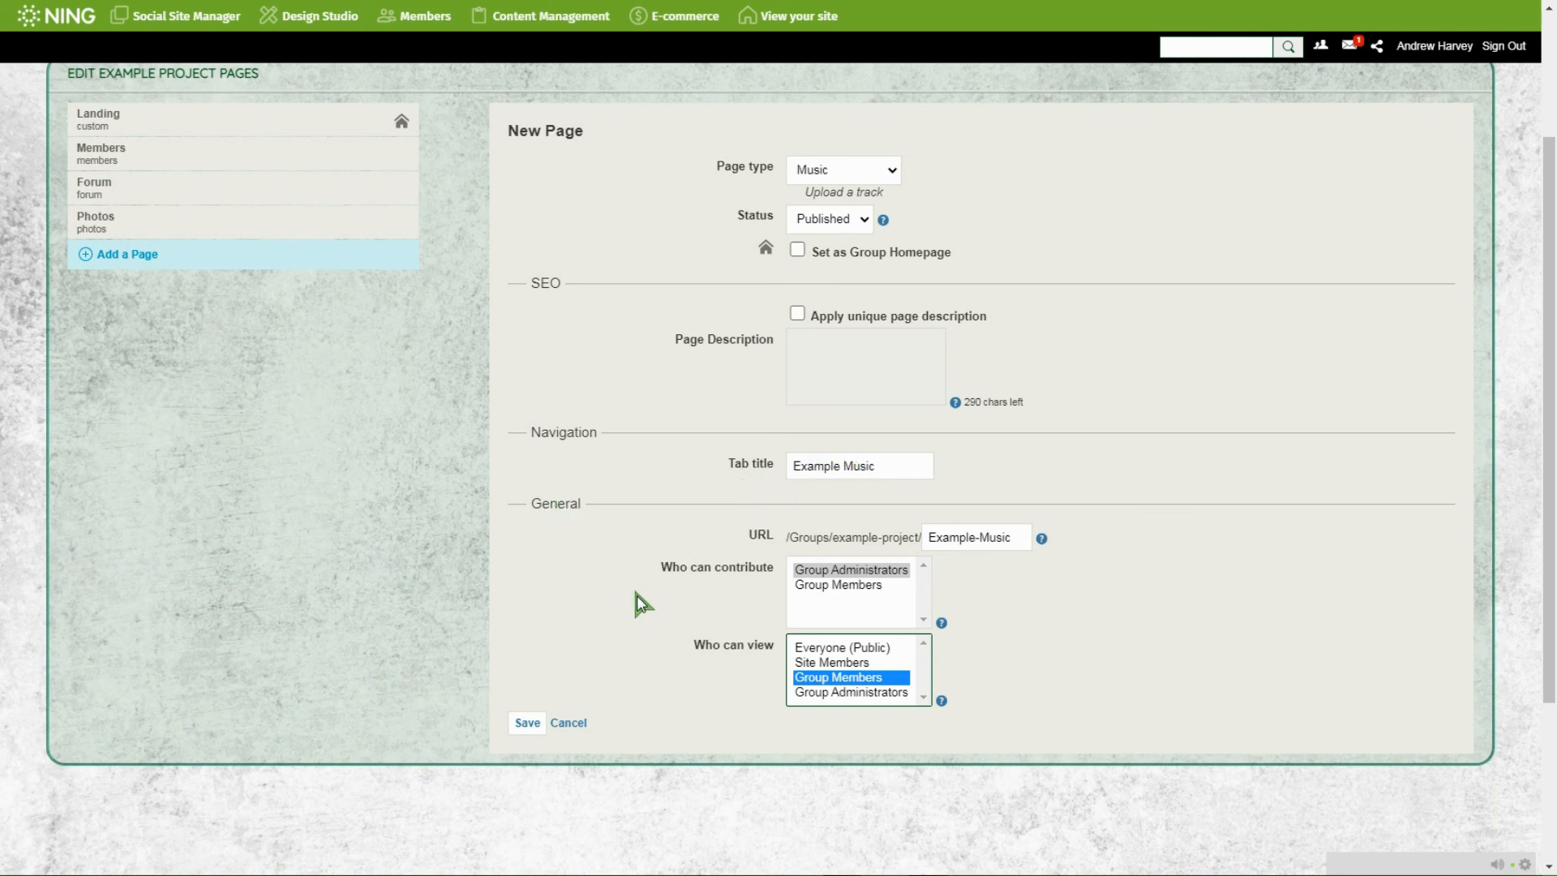
{"action": "left_click", "coordinate": [525, 722]}
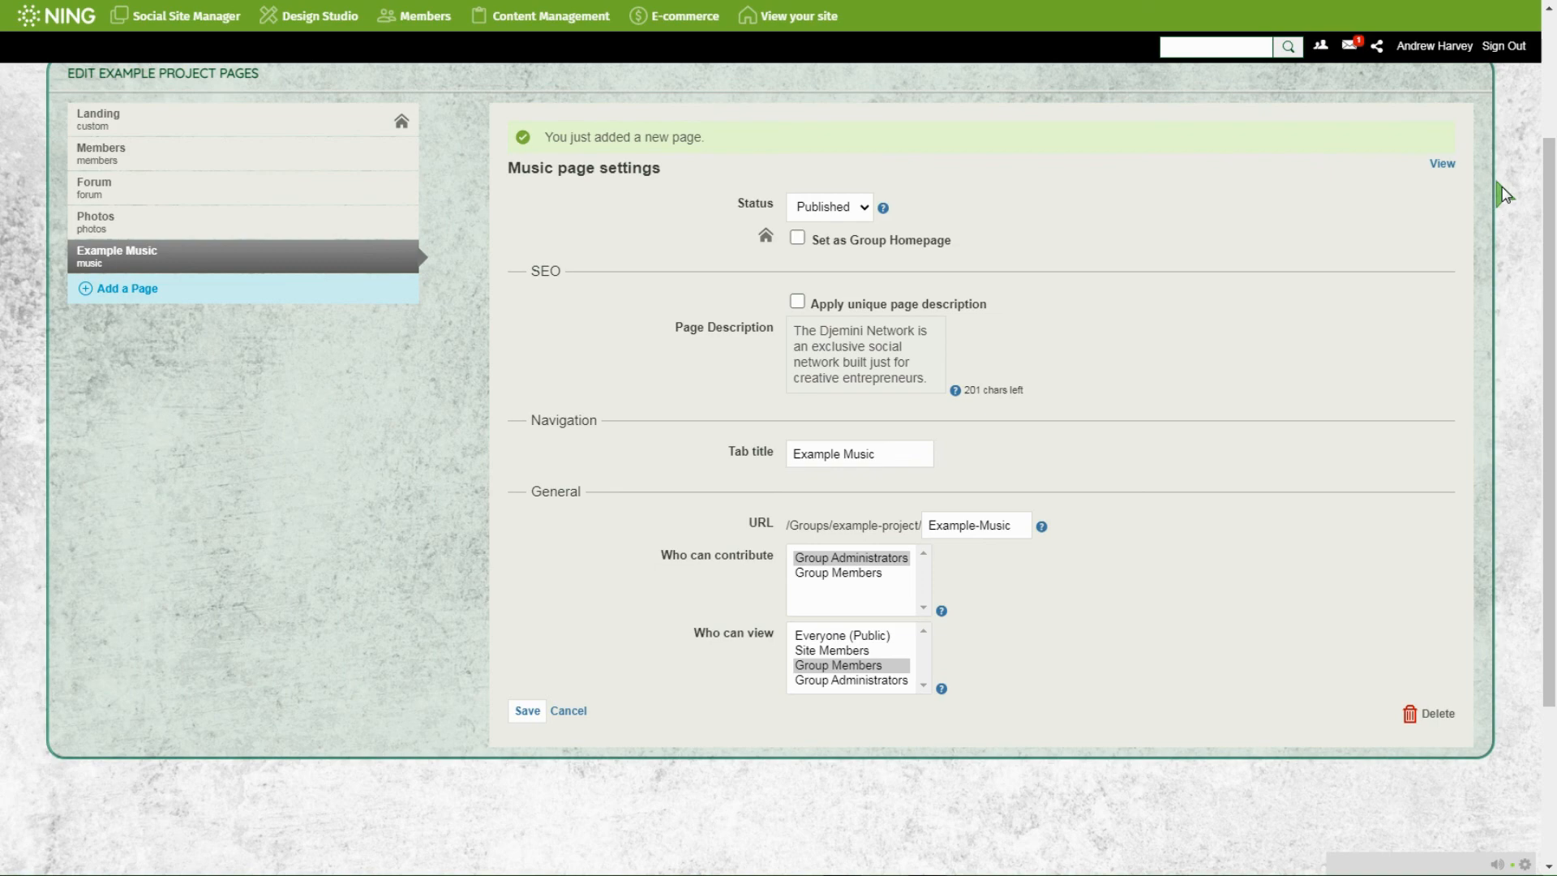
View the new Example Music page in the group, and return to the Landing page's settings.
{"action": "left_click", "coordinate": [1443, 165]}
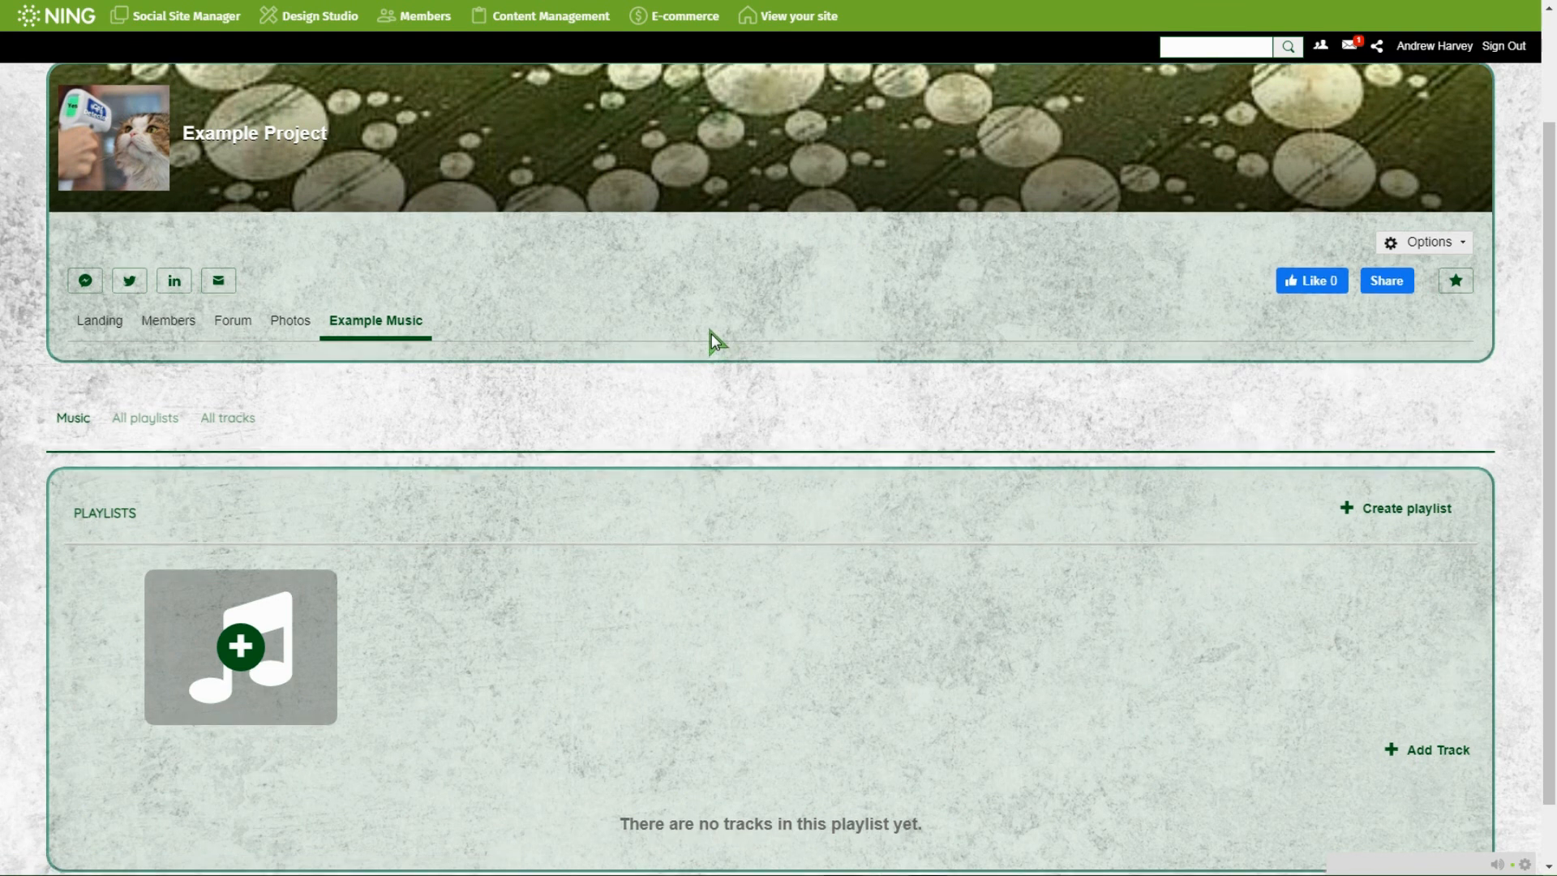
{"action": "scroll", "coordinate": [714, 341], "scroll_direction": "down", "scroll_amount": 1}
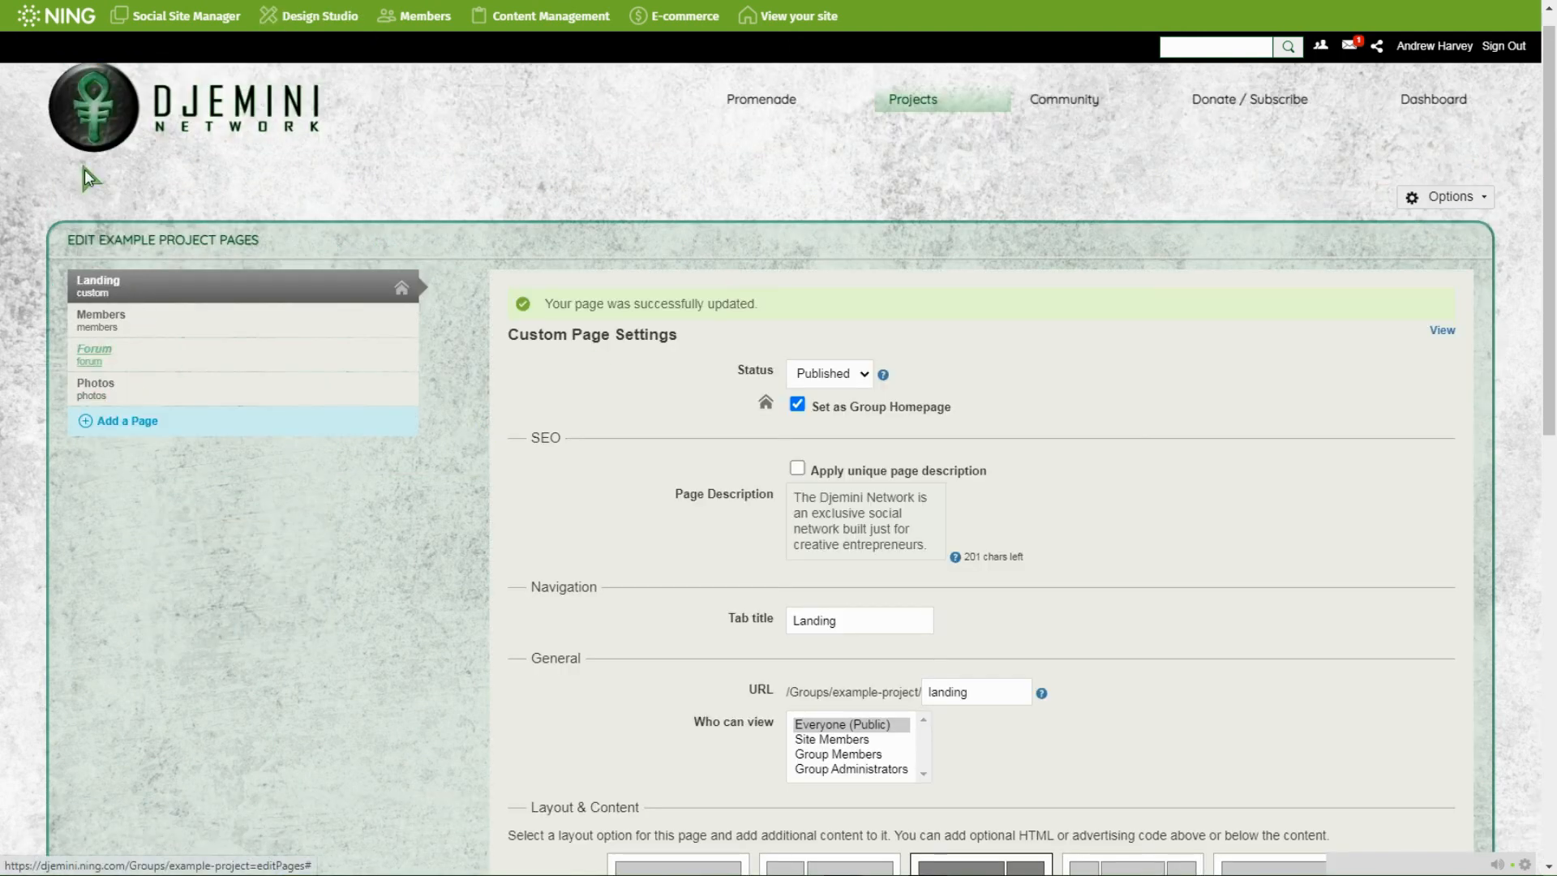
{"action": "left_click", "coordinate": [89, 79]}
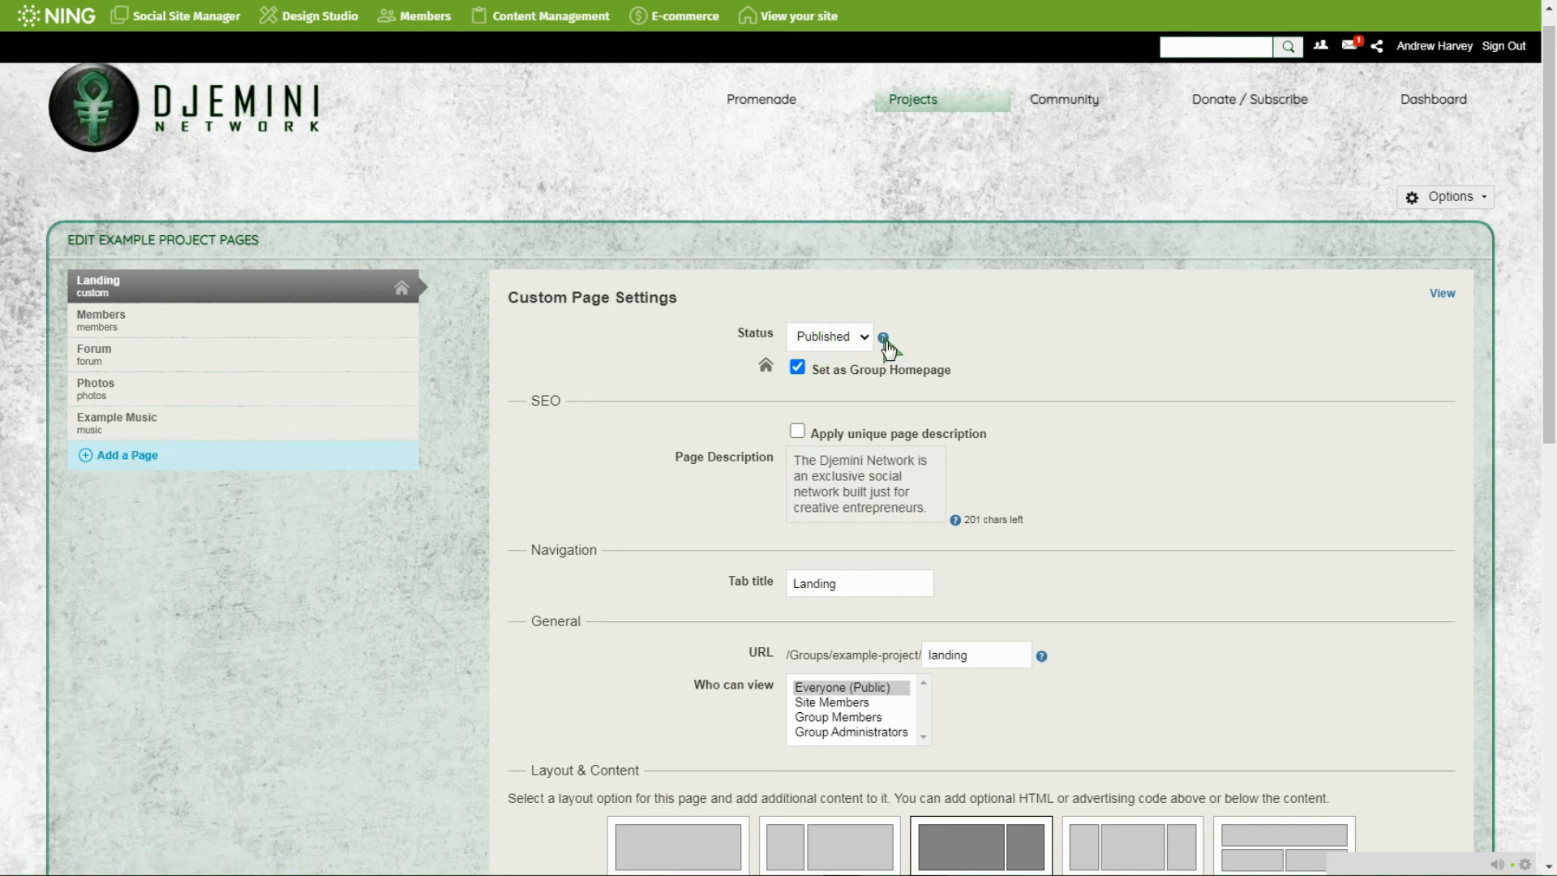
{"action": "scroll", "coordinate": [660, 503], "scroll_direction": "down", "scroll_amount": 4}
{"action": "scroll", "coordinate": [660, 556], "scroll_direction": "up", "scroll_amount": 5}
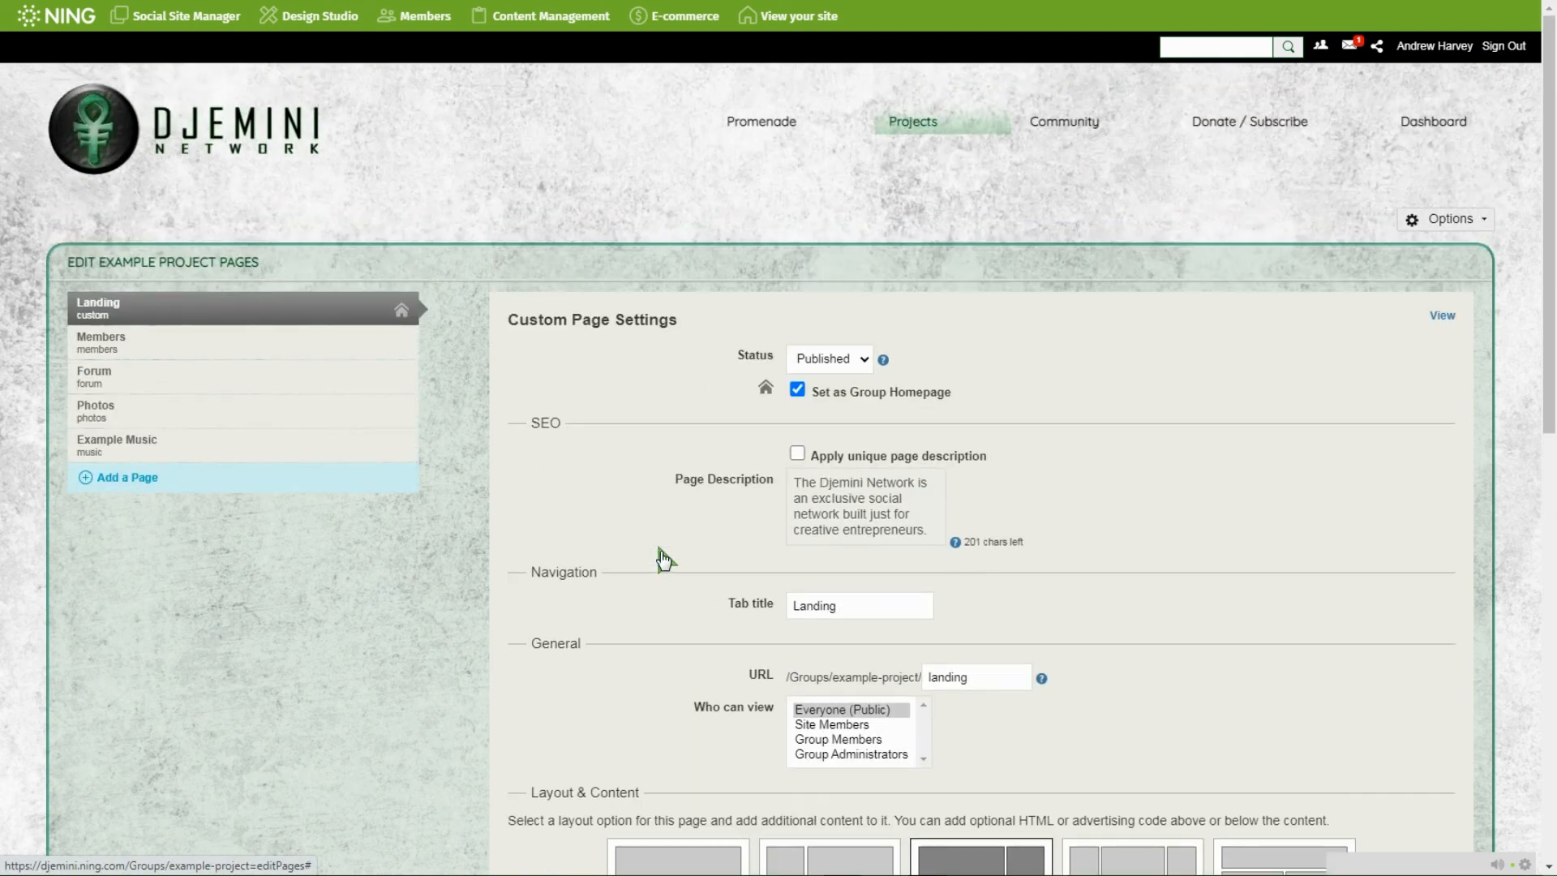
Open the member management page of the Example Project group.
{"action": "left_click", "coordinate": [1431, 219]}
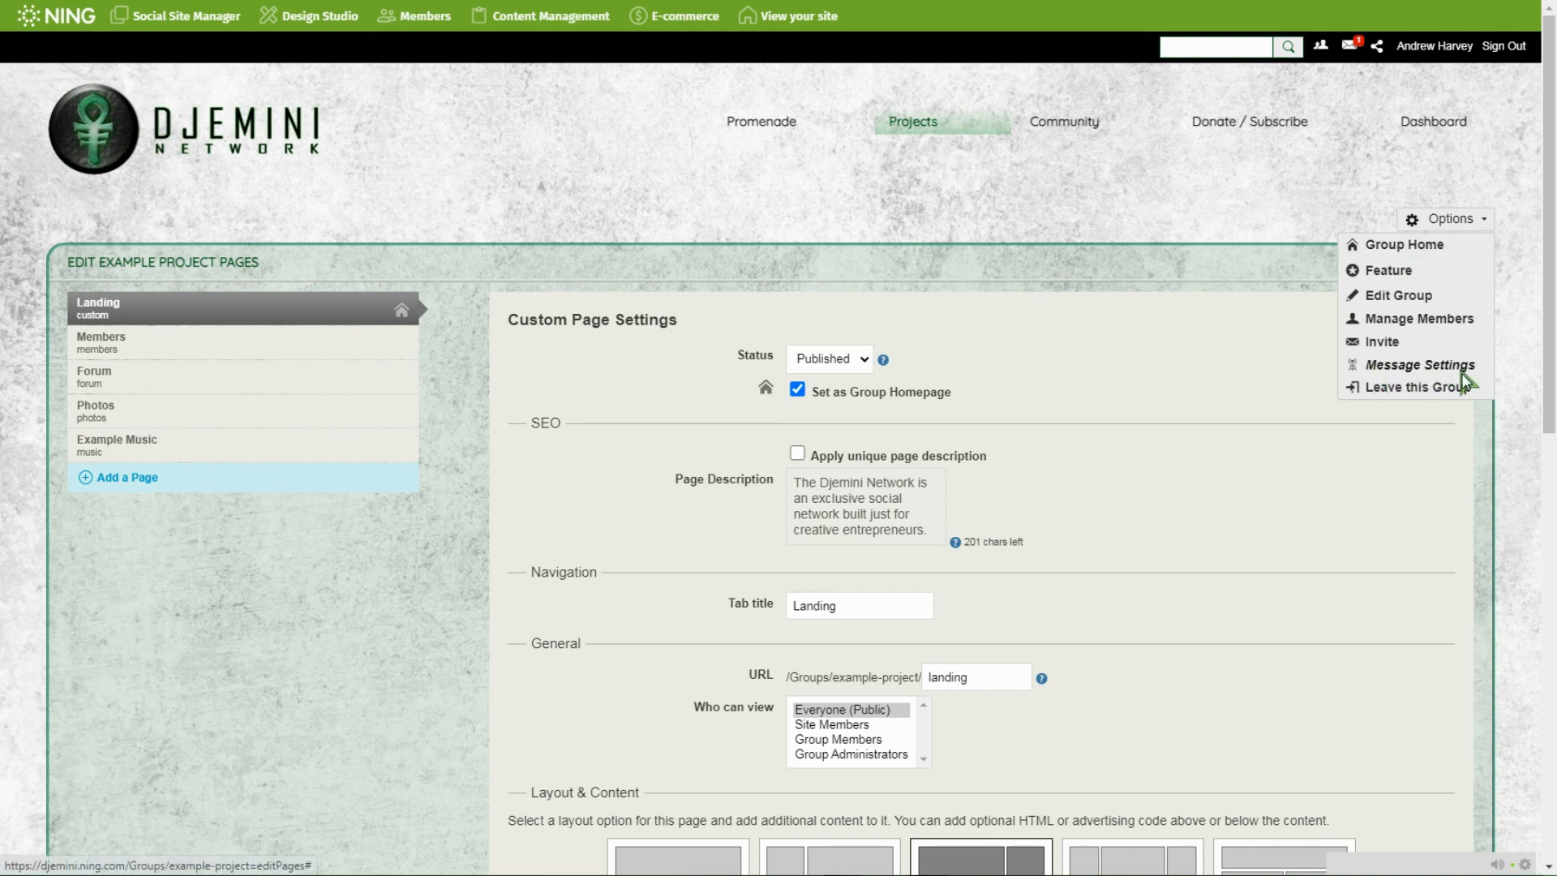
{"action": "left_click", "coordinate": [1433, 319]}
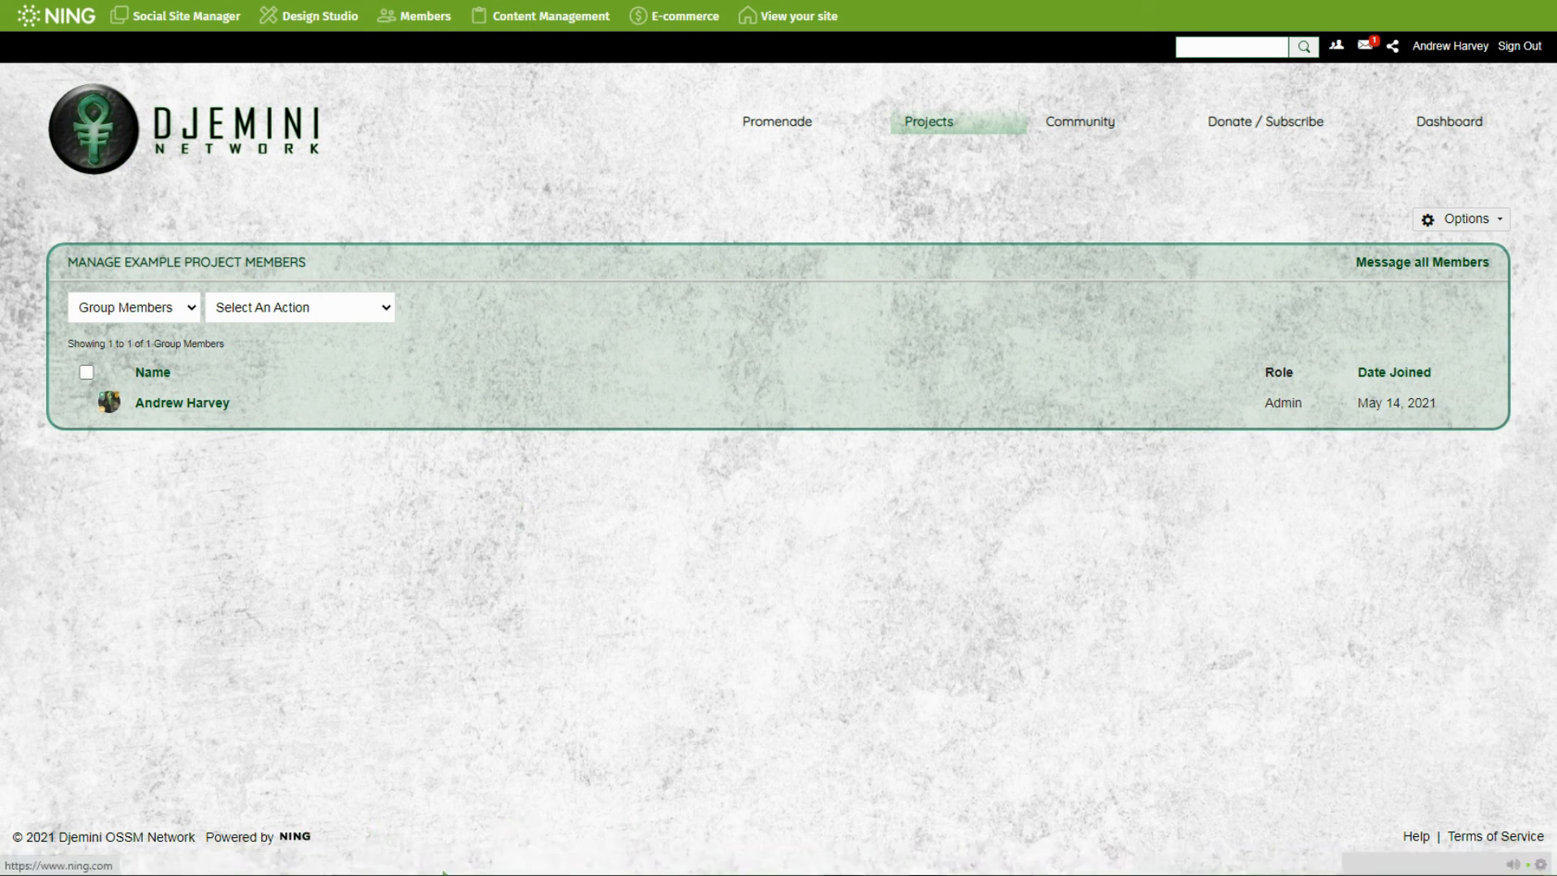
{"action": "mouse_move", "coordinate": [844, 868]}
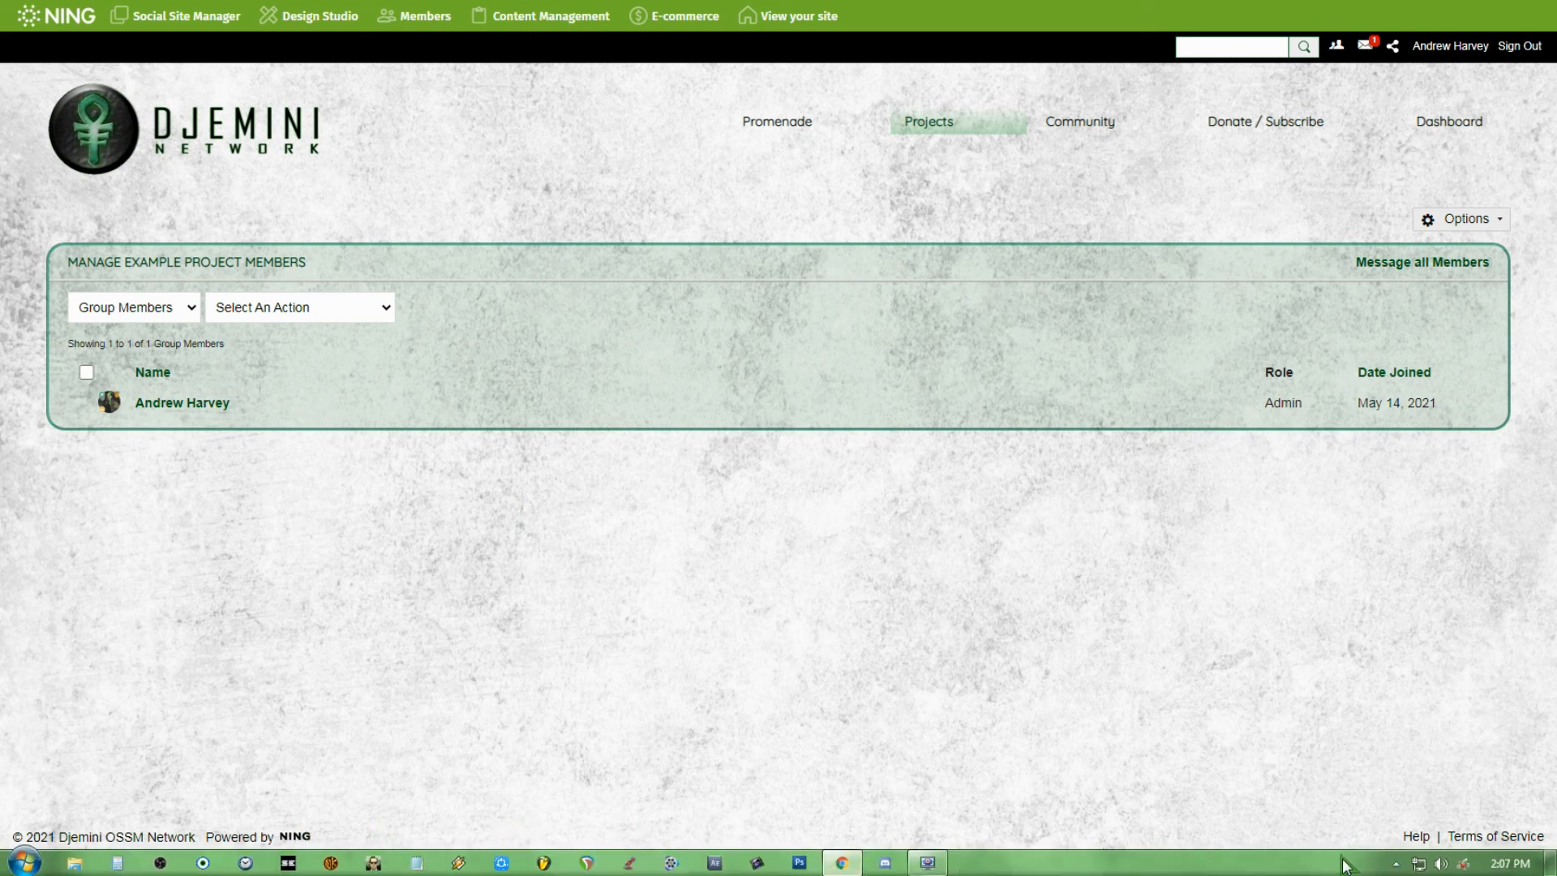
{"action": "left_click", "coordinate": [933, 863]}
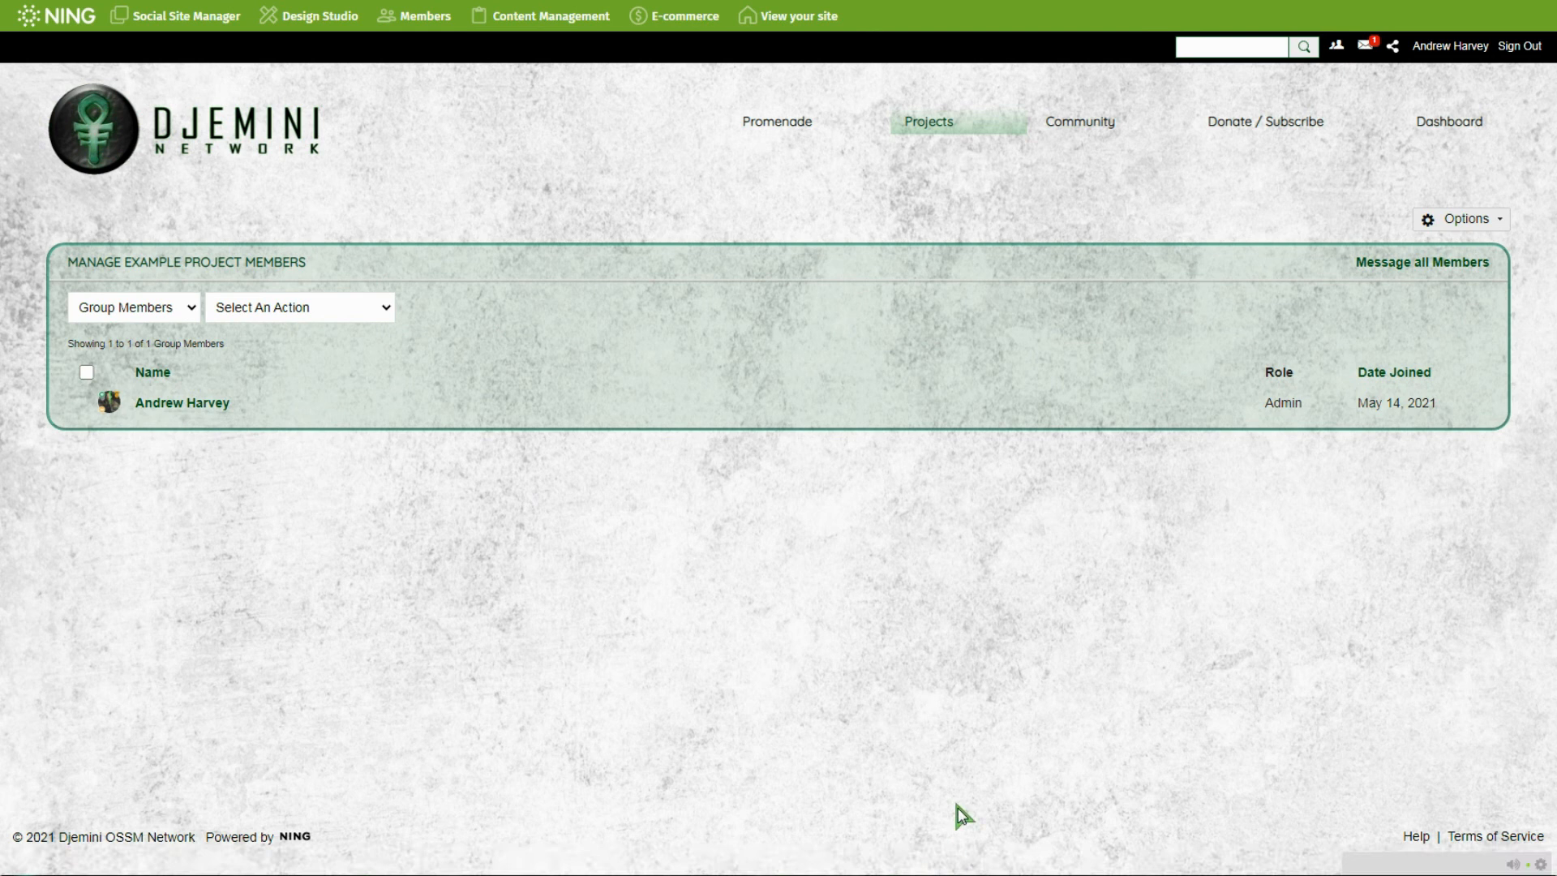